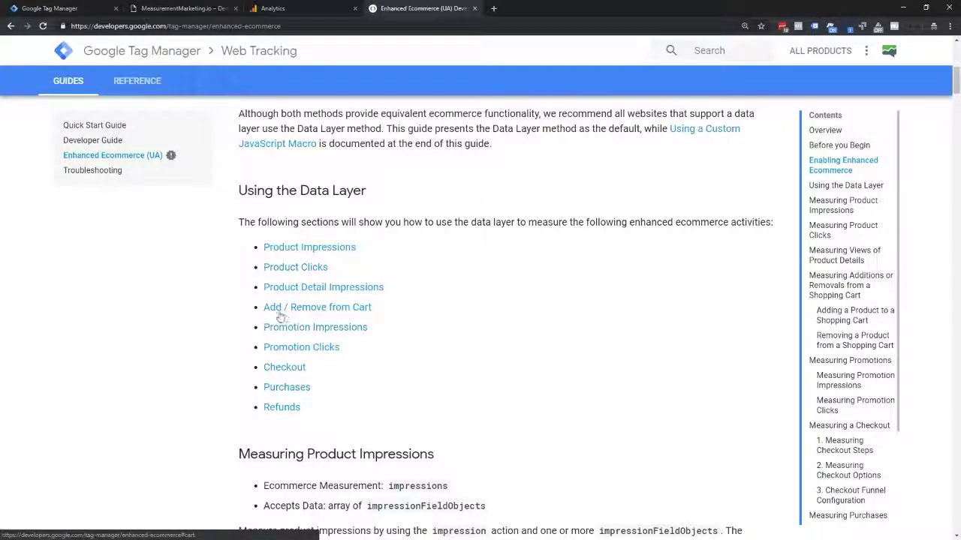
Step: Expand the tag configuration for the Measuring Product Impressions example and highlight its Pageview track type
{"action": "scroll", "coordinate": [277, 335], "scroll_direction": "down", "scroll_amount": 1}
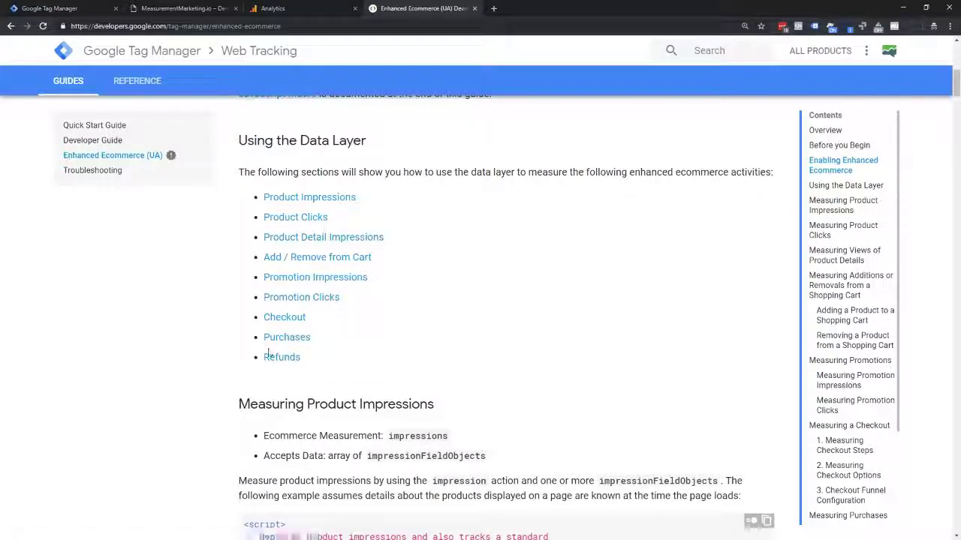
{"action": "scroll", "coordinate": [360, 355], "scroll_direction": "down", "scroll_amount": 3}
{"action": "scroll", "coordinate": [378, 352], "scroll_direction": "down", "scroll_amount": 2}
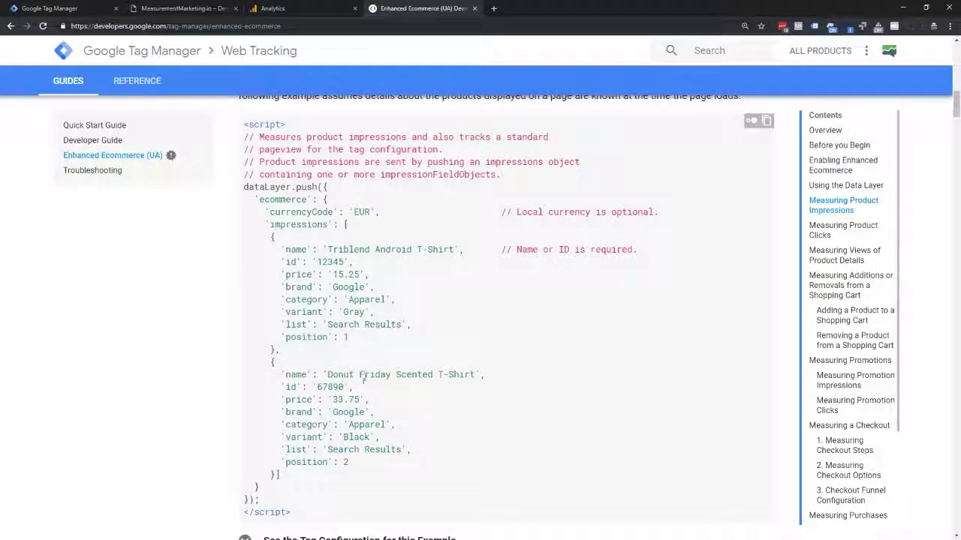
{"action": "scroll", "coordinate": [338, 459], "scroll_direction": "down", "scroll_amount": 4}
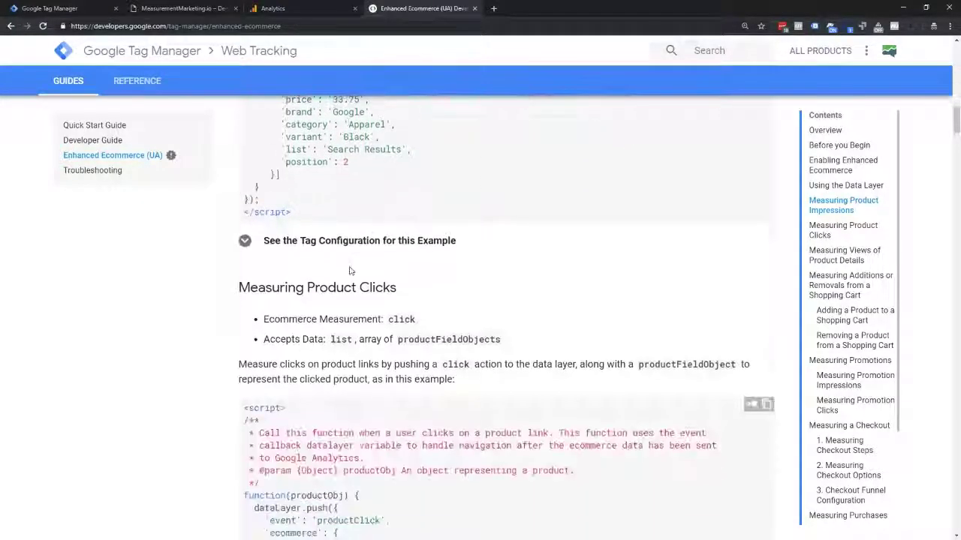
{"action": "left_click", "coordinate": [246, 241]}
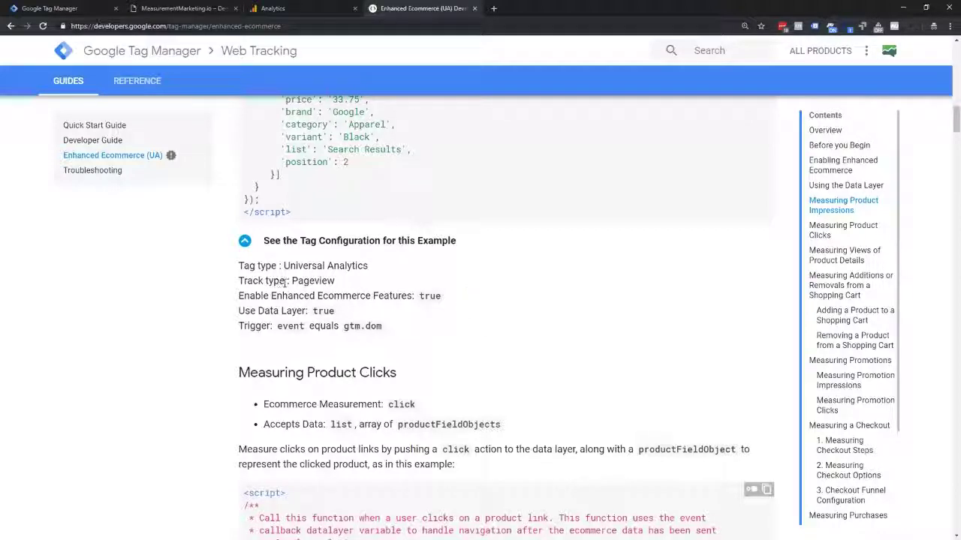
{"action": "left_click_drag", "start_coordinate": [290, 280], "coordinate": [340, 287]}
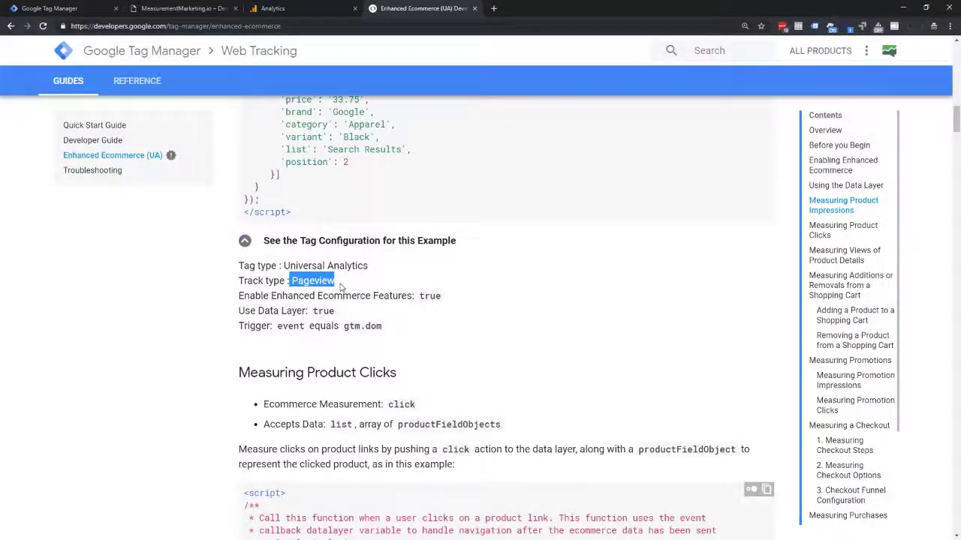
Step: Compare the Pageview tag configuration with the product impressions dataLayer code above it
{"action": "scroll", "coordinate": [339, 286], "scroll_direction": "up", "scroll_amount": 3}
{"action": "scroll", "coordinate": [340, 285], "scroll_direction": "down", "scroll_amount": 2}
{"action": "scroll", "coordinate": [340, 286], "scroll_direction": "down", "scroll_amount": 3}
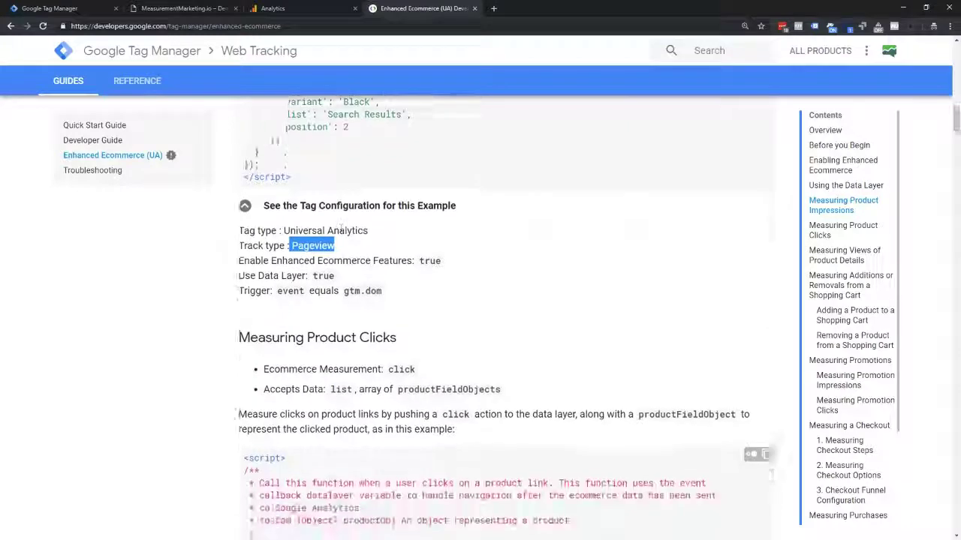
{"action": "scroll", "coordinate": [300, 240], "scroll_direction": "up", "scroll_amount": 1}
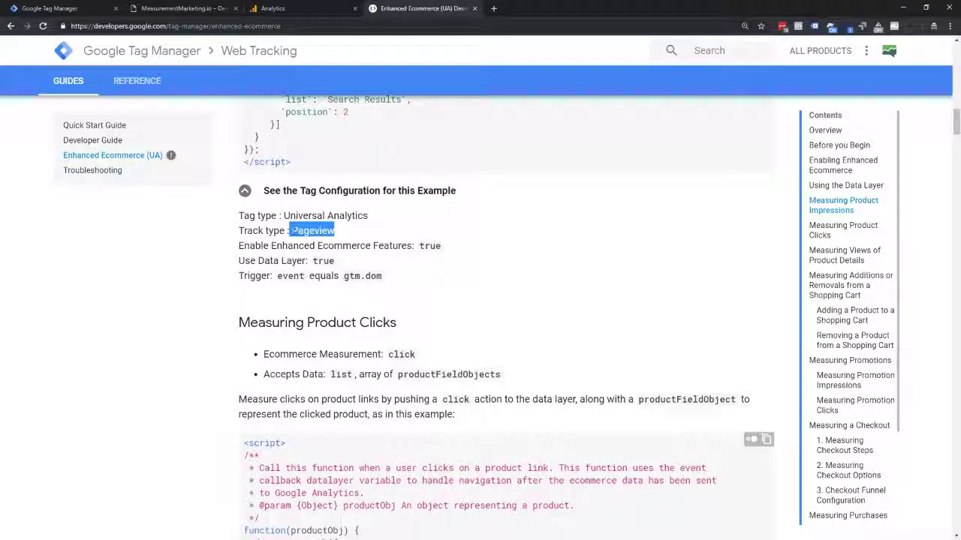
{"action": "left_click", "coordinate": [289, 231]}
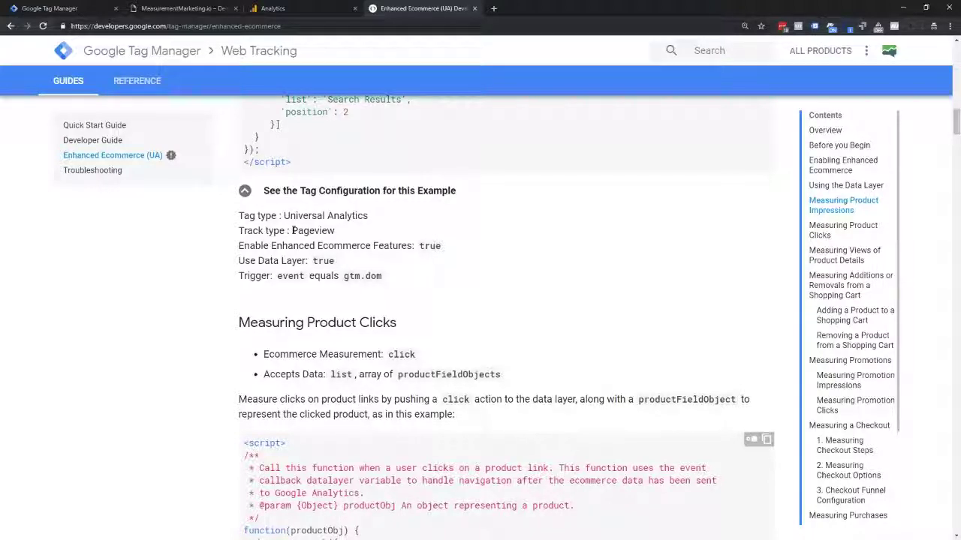
{"action": "scroll", "coordinate": [293, 230], "scroll_direction": "up", "scroll_amount": 5}
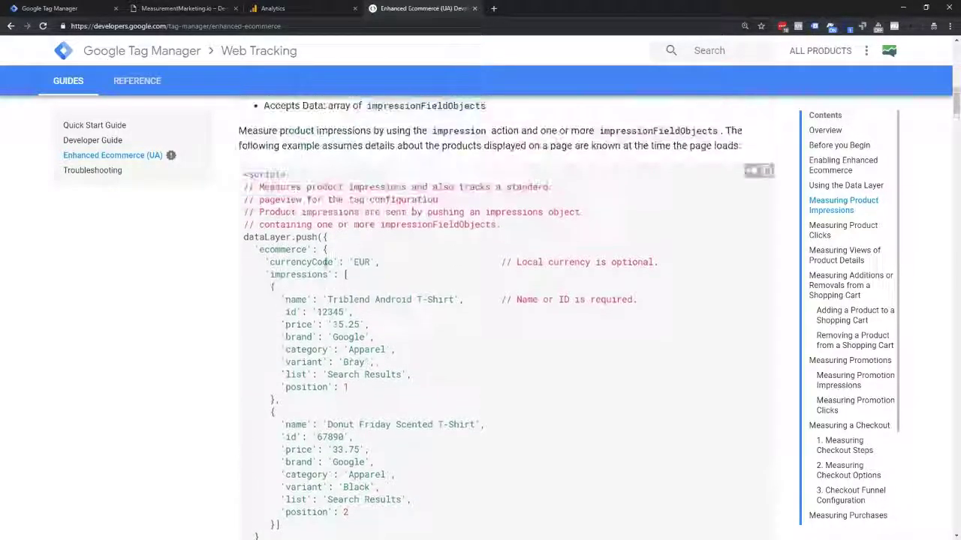
{"action": "scroll", "coordinate": [358, 295], "scroll_direction": "down", "scroll_amount": 2}
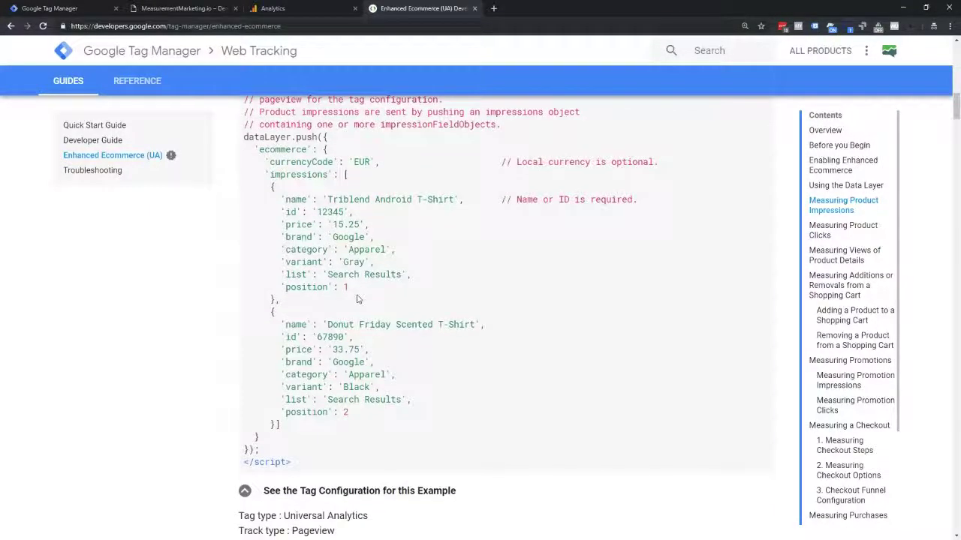
Step: Read through the data layer examples for product clicks, product details, cart additions and removals, promotions, checkout and purchases
{"action": "scroll", "coordinate": [357, 298], "scroll_direction": "down", "scroll_amount": 7}
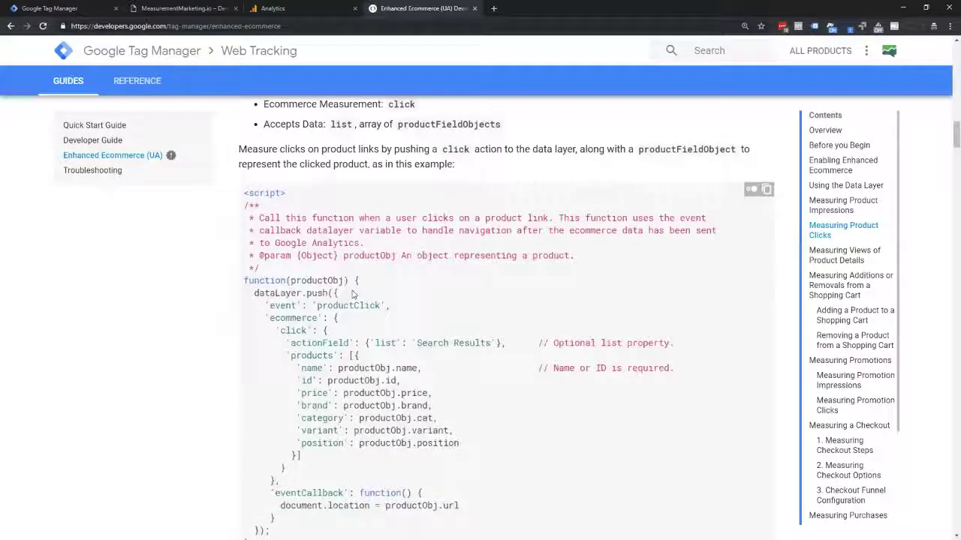
{"action": "scroll", "coordinate": [352, 294], "scroll_direction": "down", "scroll_amount": 5}
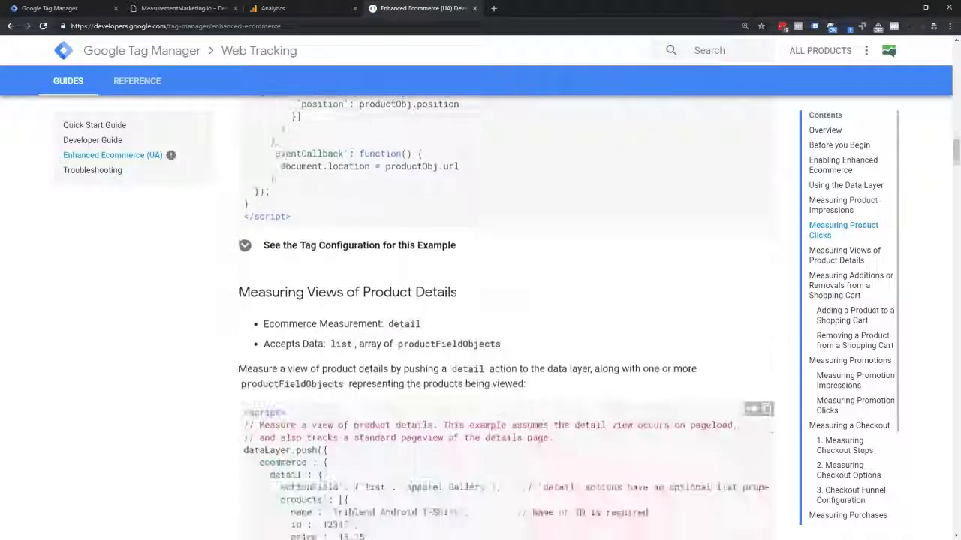
{"action": "scroll", "coordinate": [351, 295], "scroll_direction": "down", "scroll_amount": 3}
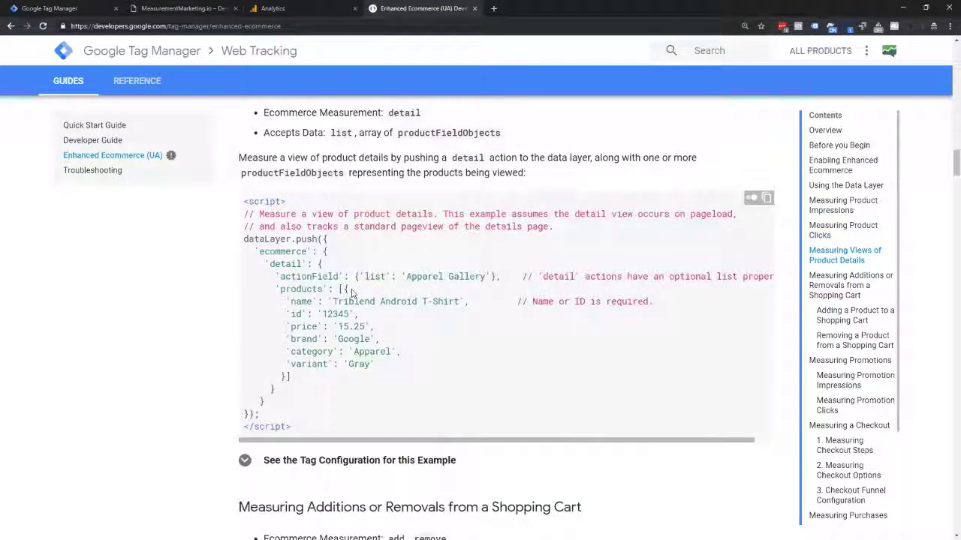
{"action": "scroll", "coordinate": [352, 294], "scroll_direction": "down", "scroll_amount": 2}
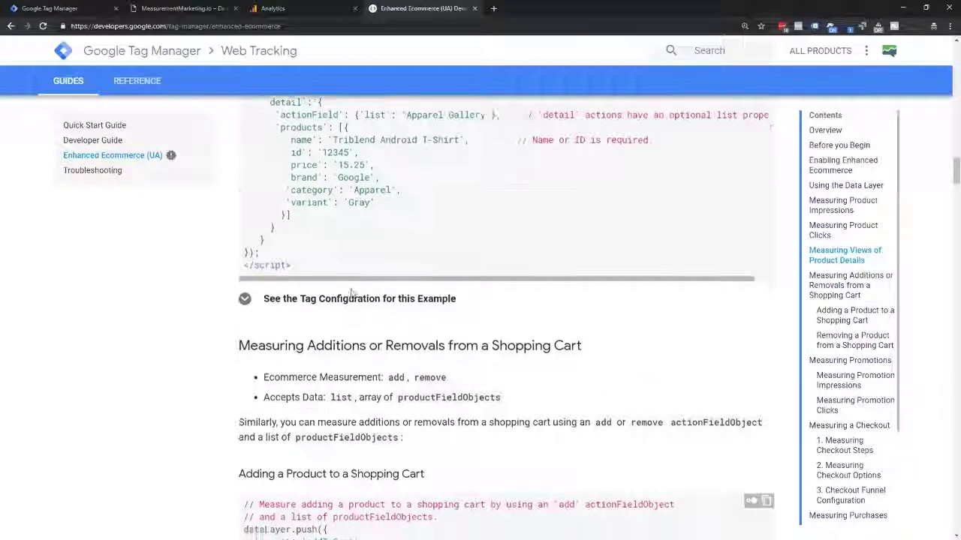
{"action": "scroll", "coordinate": [351, 294], "scroll_direction": "down", "scroll_amount": 4}
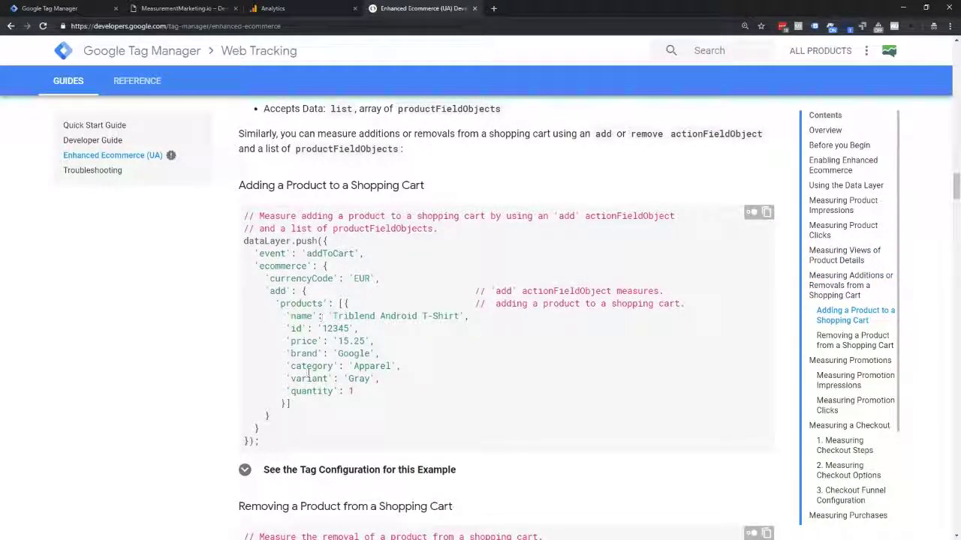
{"action": "scroll", "coordinate": [308, 372], "scroll_direction": "down", "scroll_amount": 7}
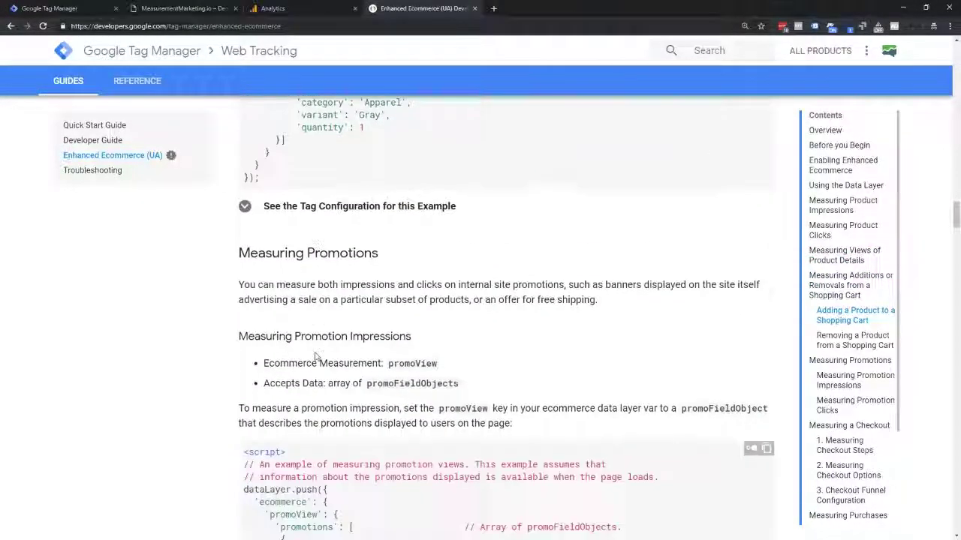
{"action": "scroll", "coordinate": [315, 357], "scroll_direction": "down", "scroll_amount": 15}
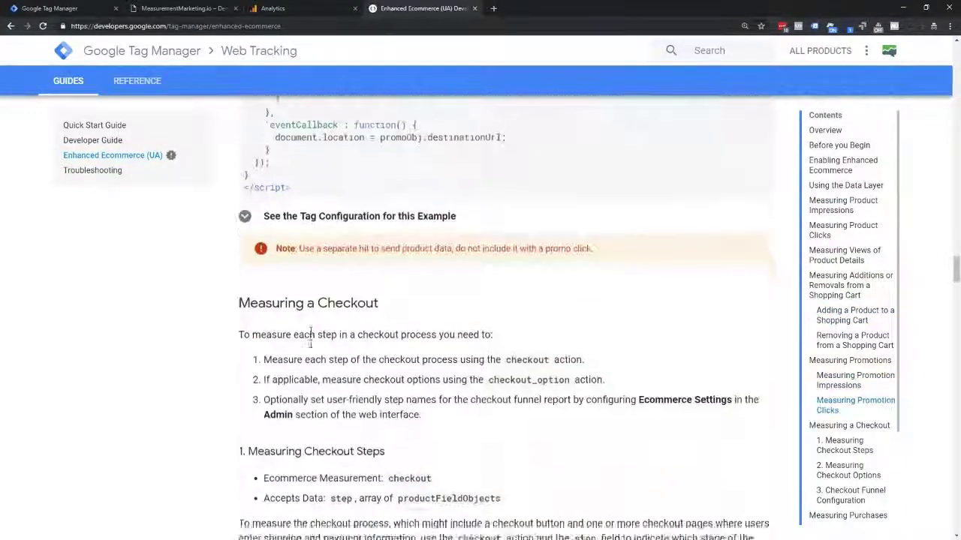
{"action": "scroll", "coordinate": [312, 337], "scroll_direction": "down", "scroll_amount": 8}
{"action": "scroll", "coordinate": [303, 250], "scroll_direction": "up", "scroll_amount": 2}
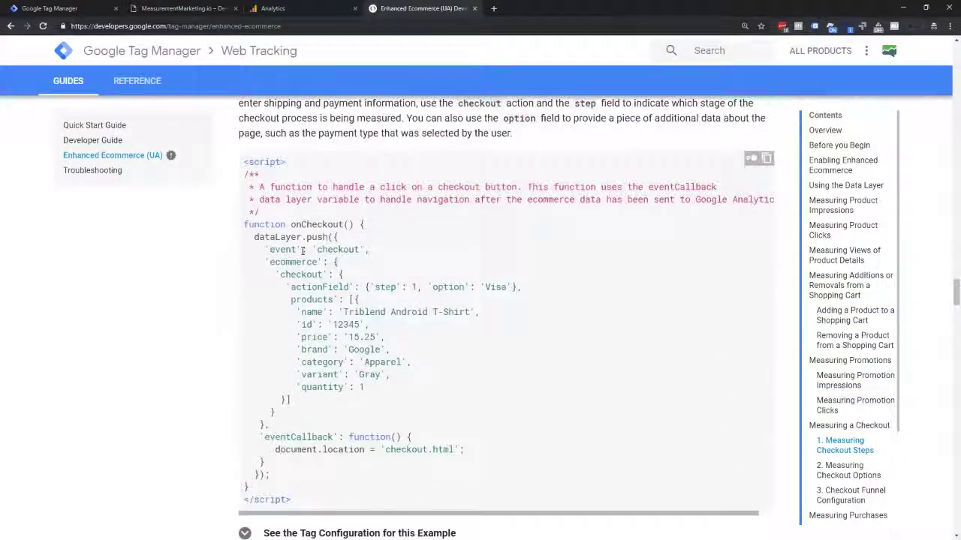
{"action": "scroll", "coordinate": [334, 388], "scroll_direction": "down", "scroll_amount": 10}
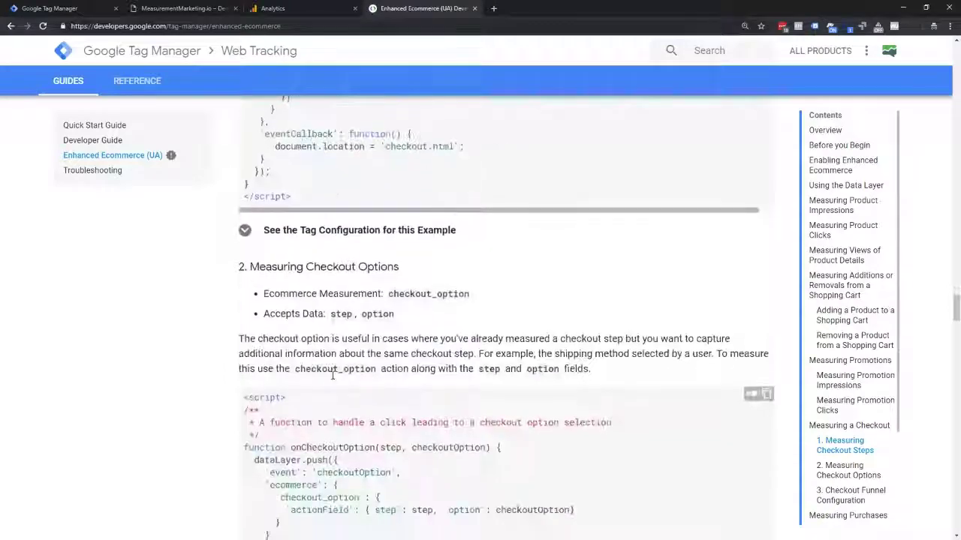
{"action": "scroll", "coordinate": [333, 379], "scroll_direction": "down", "scroll_amount": 8}
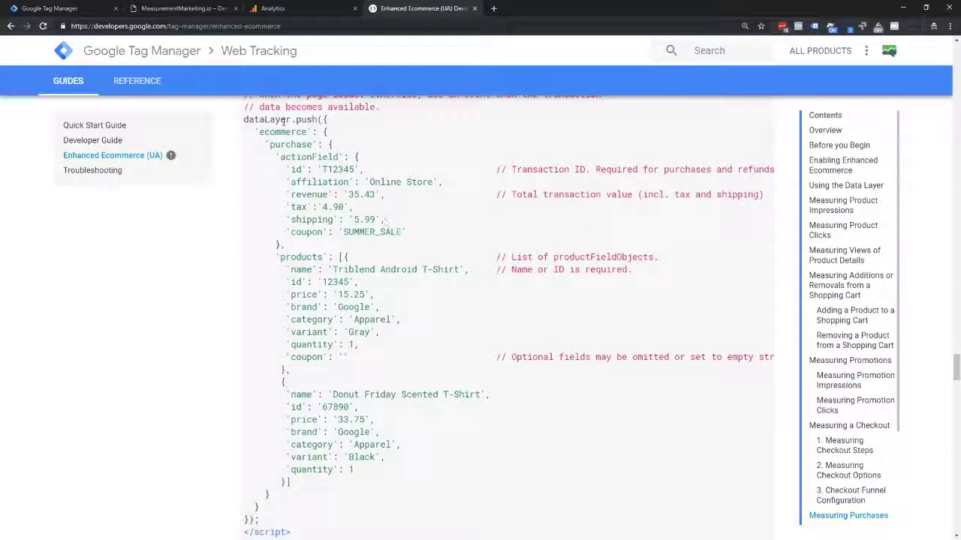
Step: Switch to the MeasurementMarketing.io demo store and add one My Awesome Product from the shop to the cart
{"action": "left_click", "coordinate": [160, 11]}
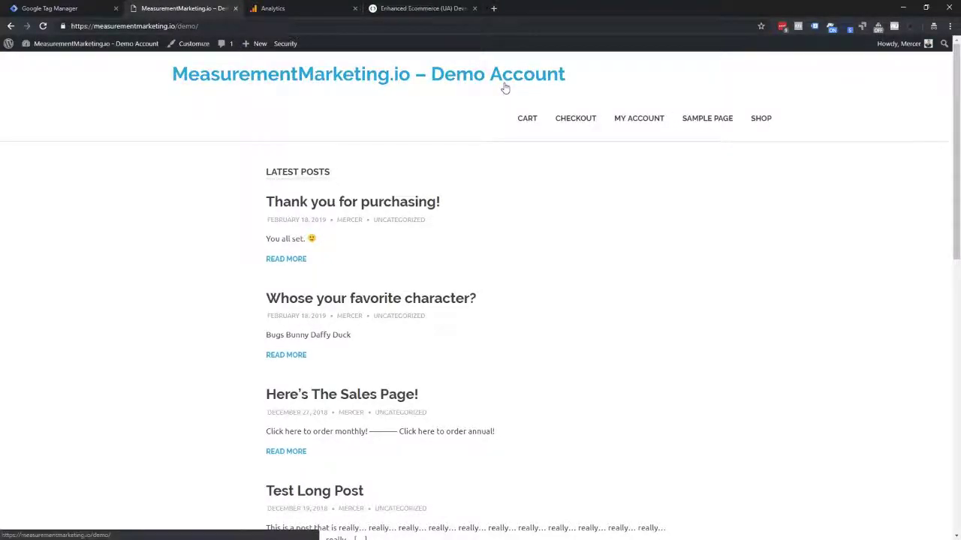
{"action": "left_click", "coordinate": [760, 120]}
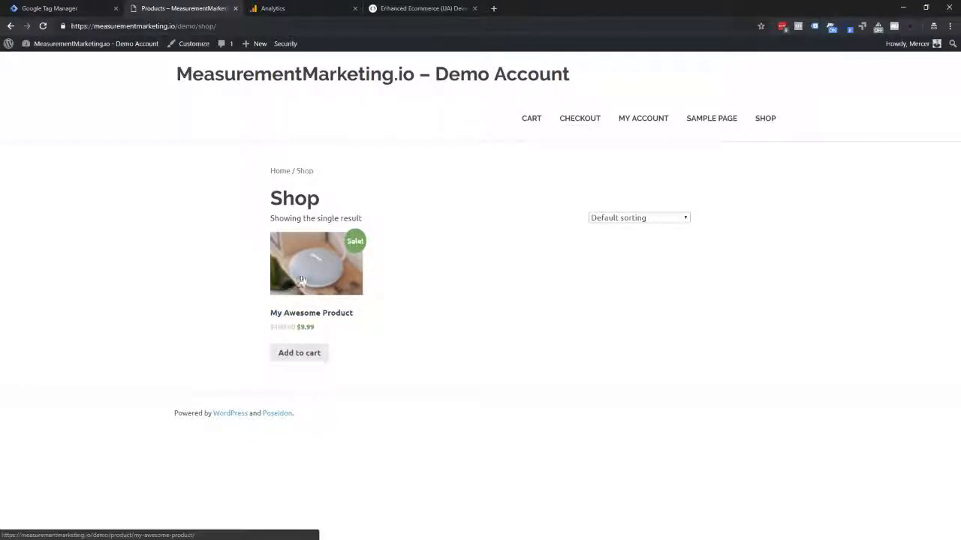
{"action": "left_click", "coordinate": [354, 282]}
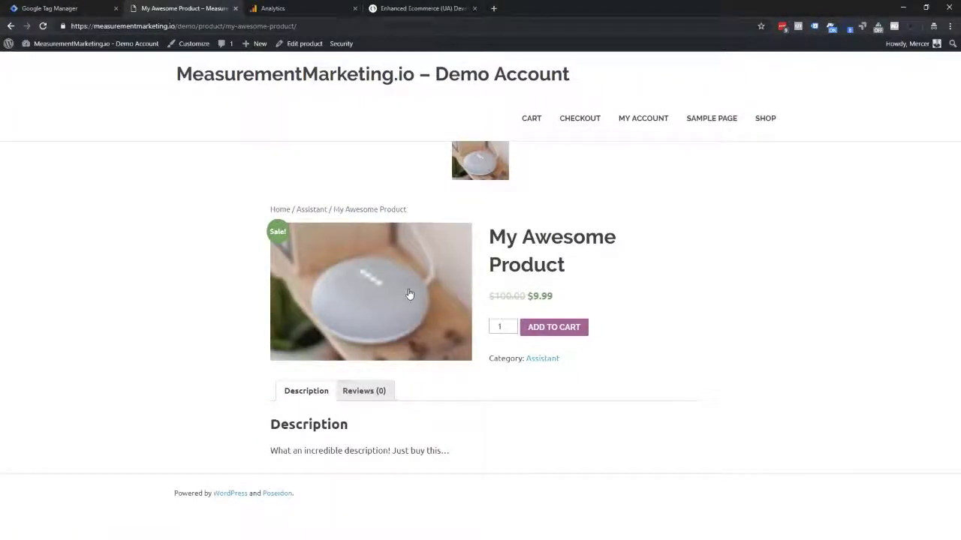
{"action": "left_click", "coordinate": [553, 327]}
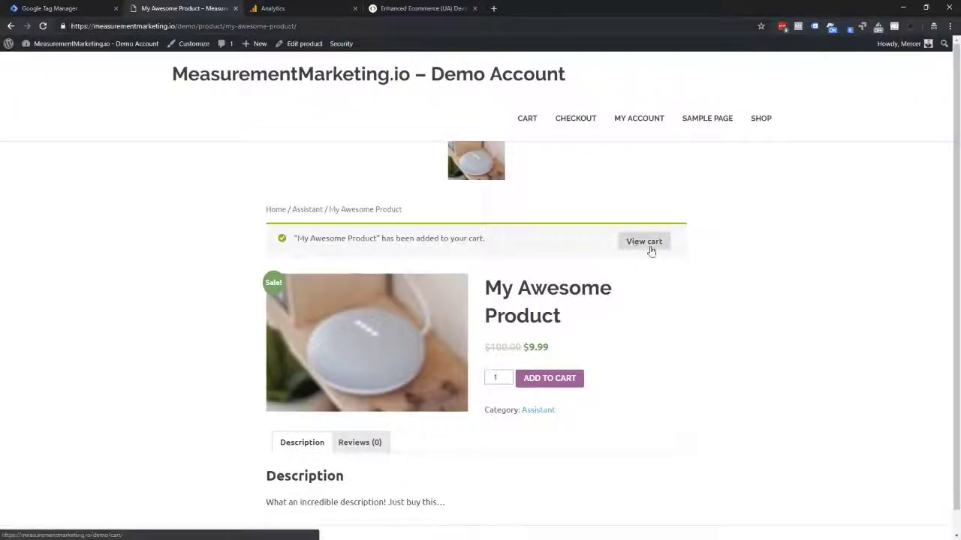
Step: Check out the cart with the prefilled billing details, place the order and review the order confirmation
{"action": "left_click", "coordinate": [649, 247]}
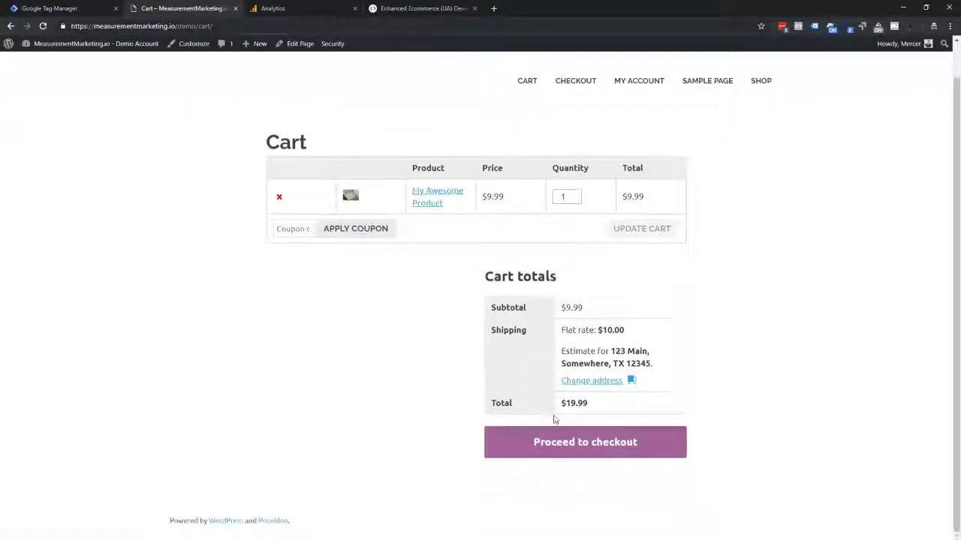
{"action": "left_click", "coordinate": [583, 453]}
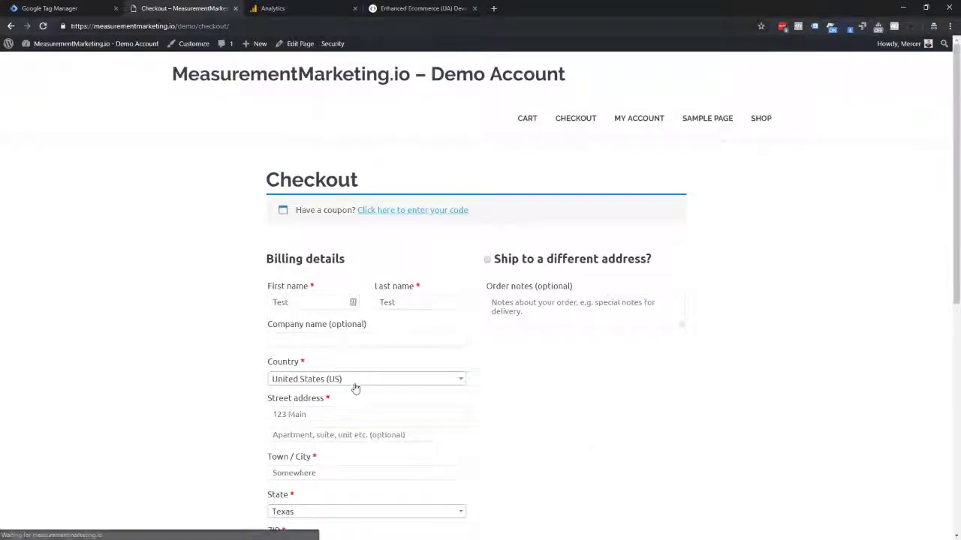
{"action": "scroll", "coordinate": [355, 387], "scroll_direction": "down", "scroll_amount": 2}
{"action": "scroll", "coordinate": [355, 387], "scroll_direction": "down", "scroll_amount": 3}
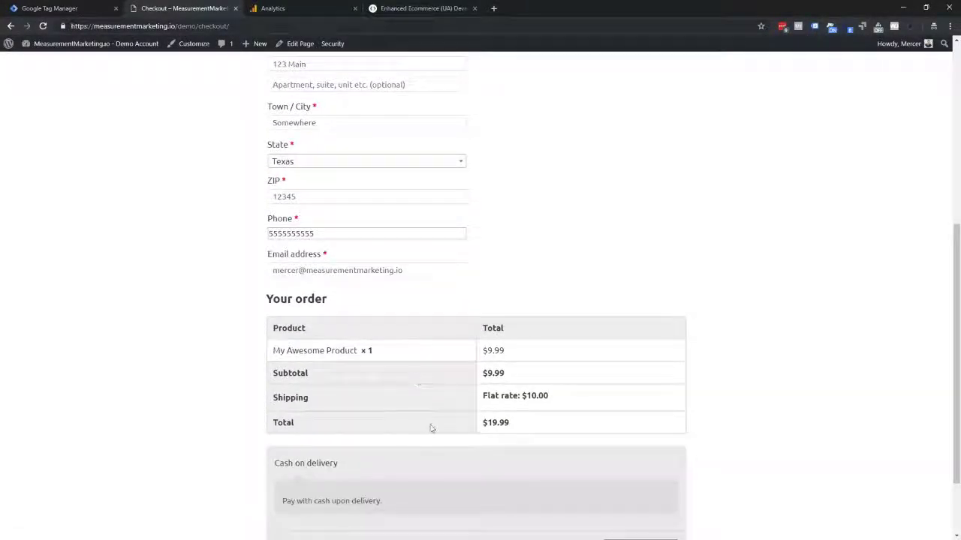
{"action": "scroll", "coordinate": [429, 427], "scroll_direction": "down", "scroll_amount": 2}
{"action": "left_click", "coordinate": [651, 459]}
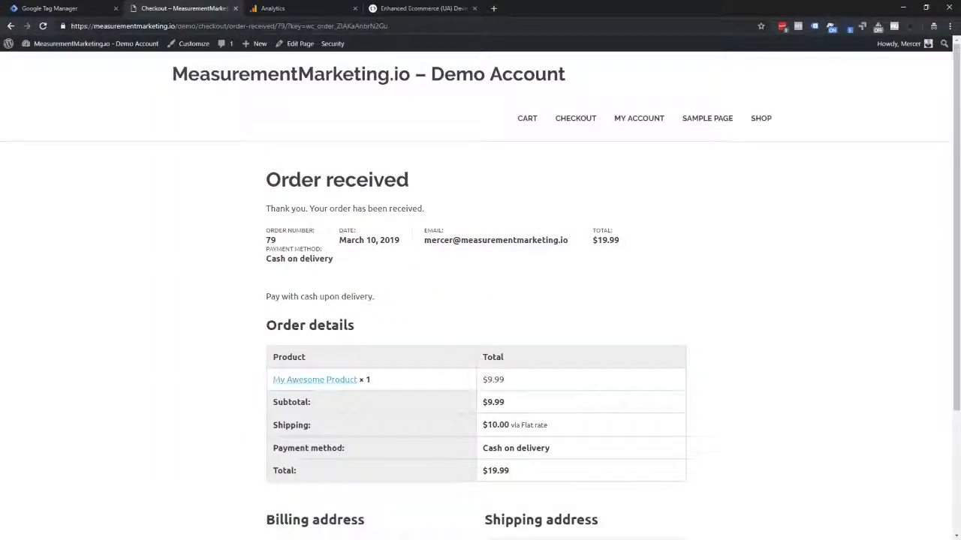
{"action": "scroll", "coordinate": [475, 328], "scroll_direction": "down", "scroll_amount": 3}
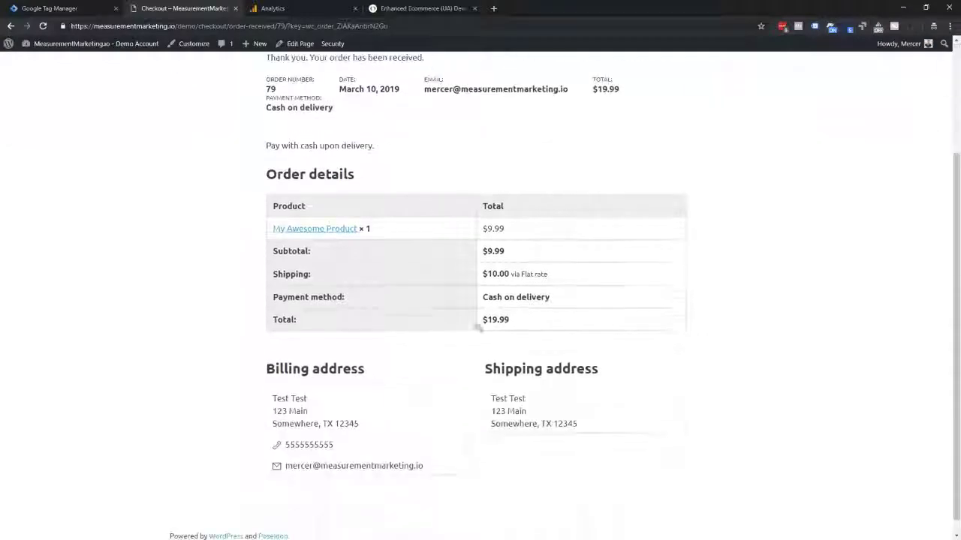
{"action": "scroll", "coordinate": [491, 440], "scroll_direction": "up", "scroll_amount": 3}
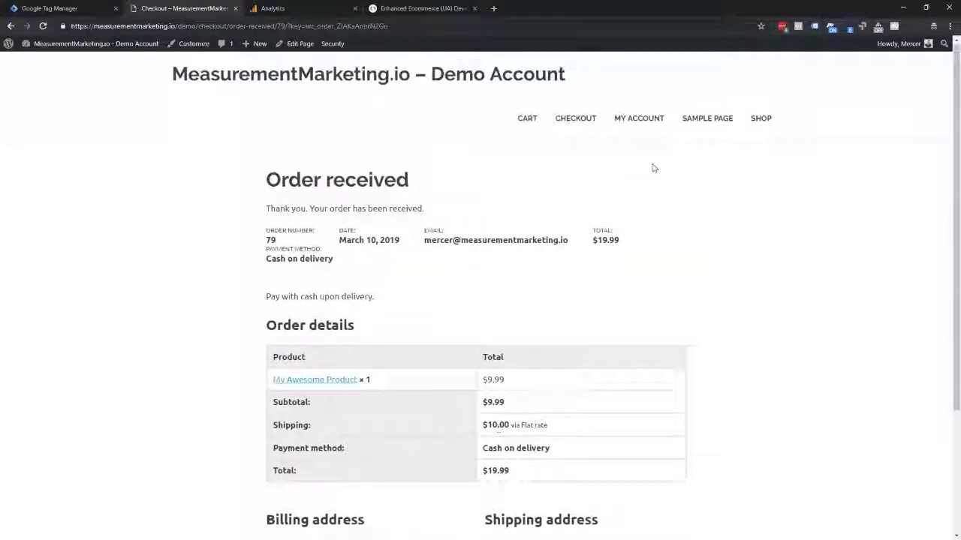
Step: Enable Preview mode for the MeasurementMarketing.io - Demo container in Google Tag Manager and reload the demo store's Shop page
{"action": "left_click", "coordinate": [760, 119]}
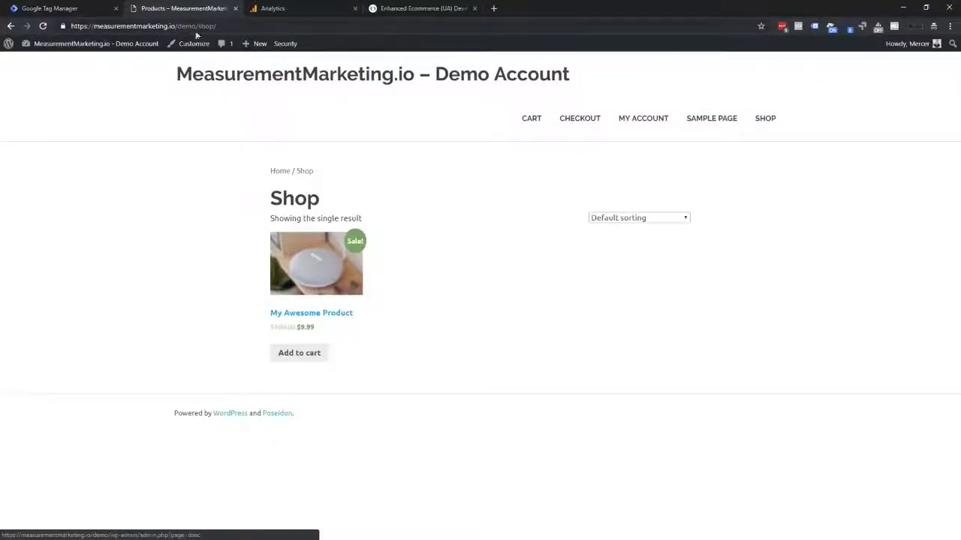
{"action": "left_click", "coordinate": [56, 9]}
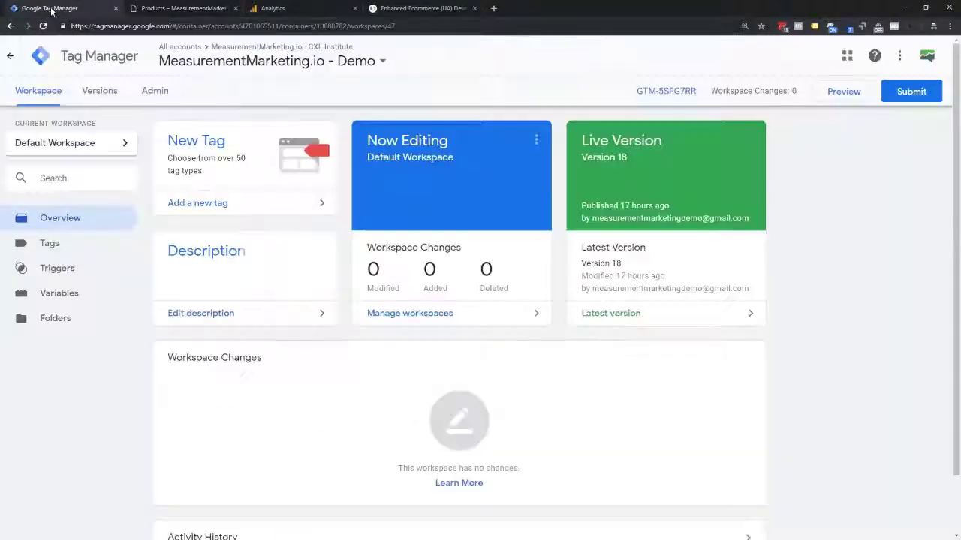
{"action": "left_click", "coordinate": [847, 91]}
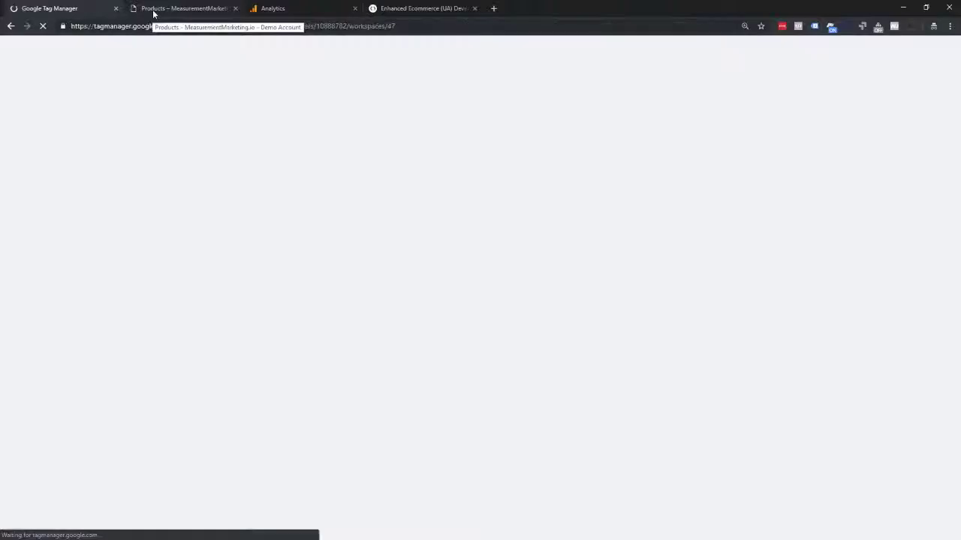
{"action": "left_click", "coordinate": [143, 13]}
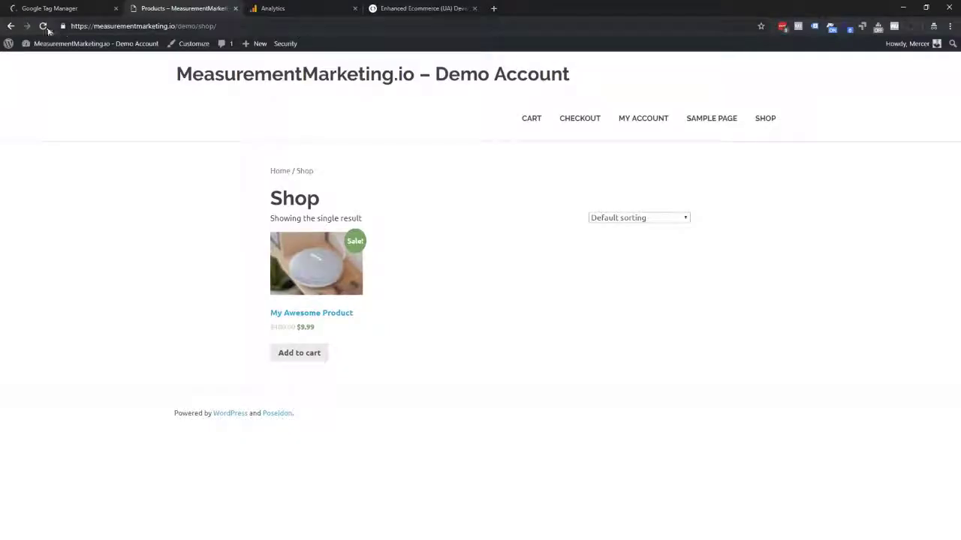
{"action": "left_click", "coordinate": [43, 27]}
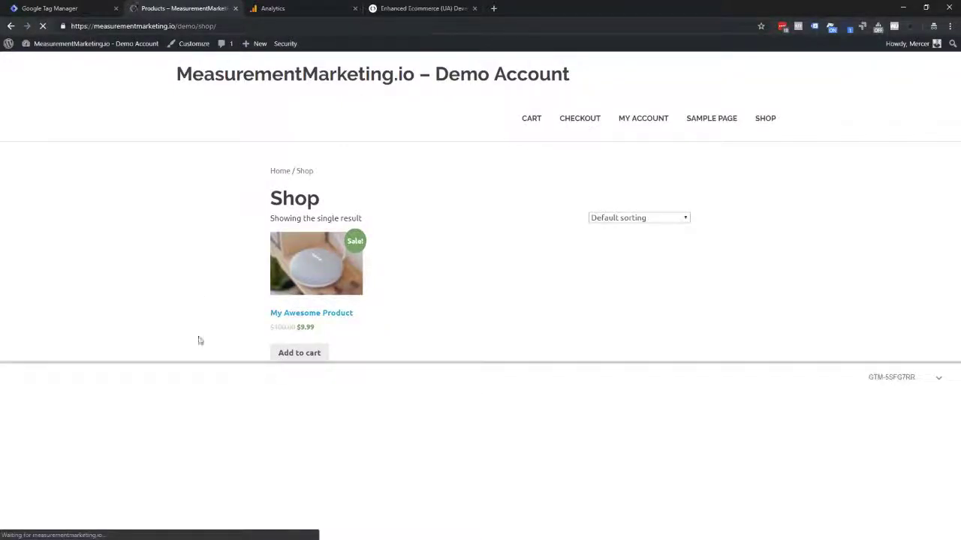
Step: Inspect the data layer values of the Shop page's Page View event, highlighting the ecommerce impressions block
{"action": "left_click_drag", "start_coordinate": [186, 363], "coordinate": [174, 183]}
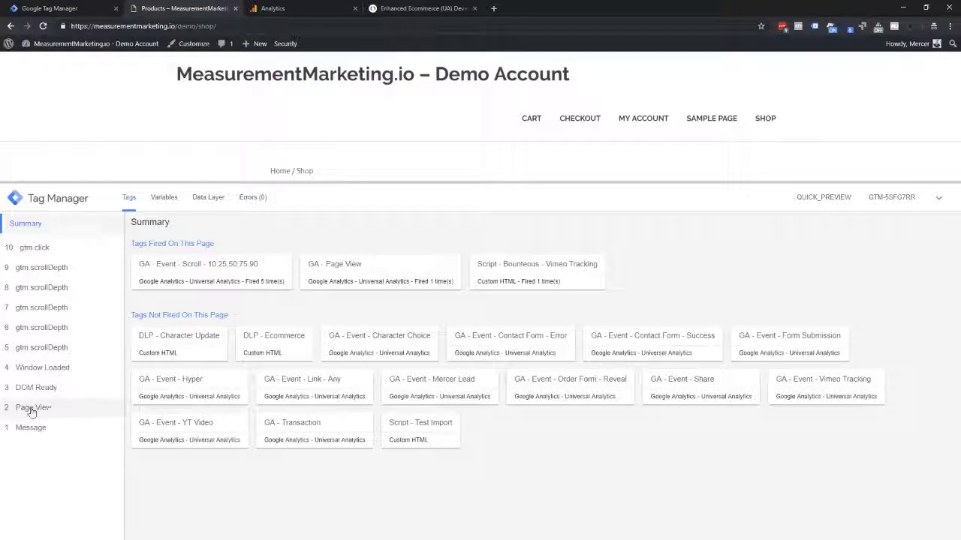
{"action": "left_click", "coordinate": [34, 409]}
{"action": "left_click", "coordinate": [207, 198]}
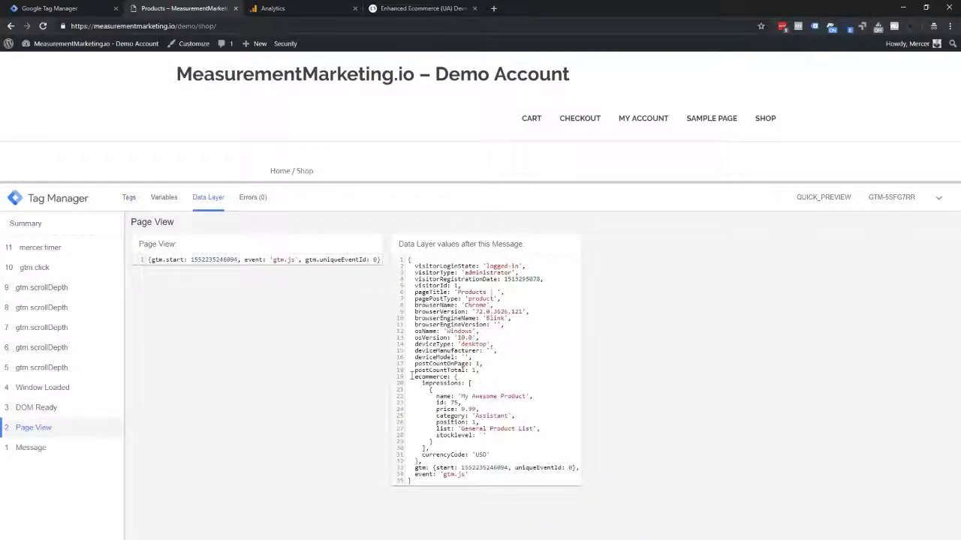
{"action": "left_click_drag", "start_coordinate": [410, 376], "coordinate": [538, 414]}
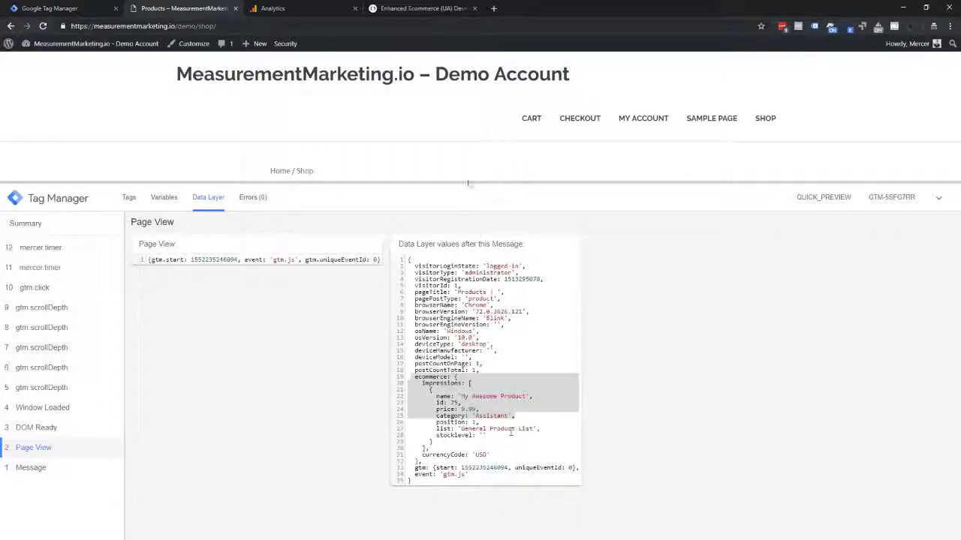
Step: Open the My Awesome Product page and inspect the ecommerce product detail in its Page View data layer
{"action": "left_click_drag", "start_coordinate": [457, 182], "coordinate": [463, 310]}
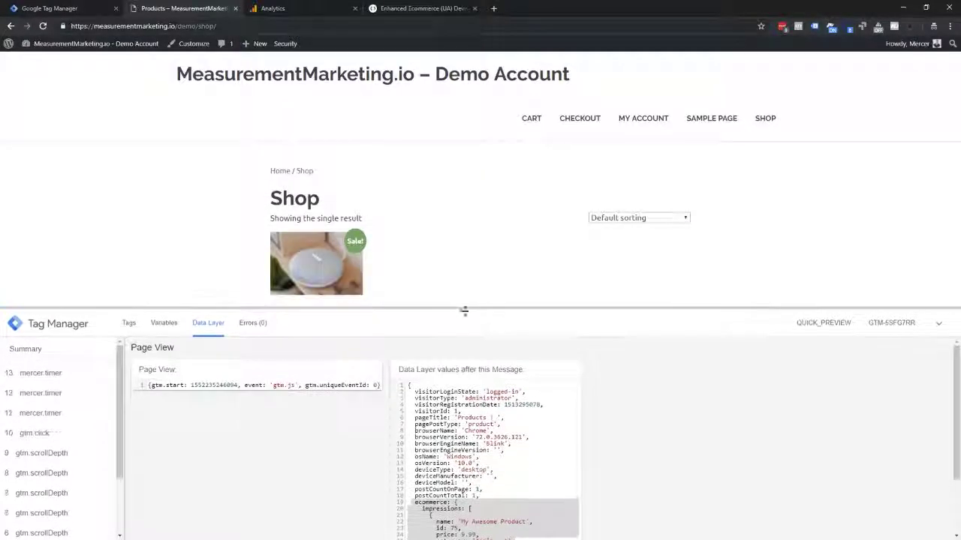
{"action": "left_click", "coordinate": [328, 264]}
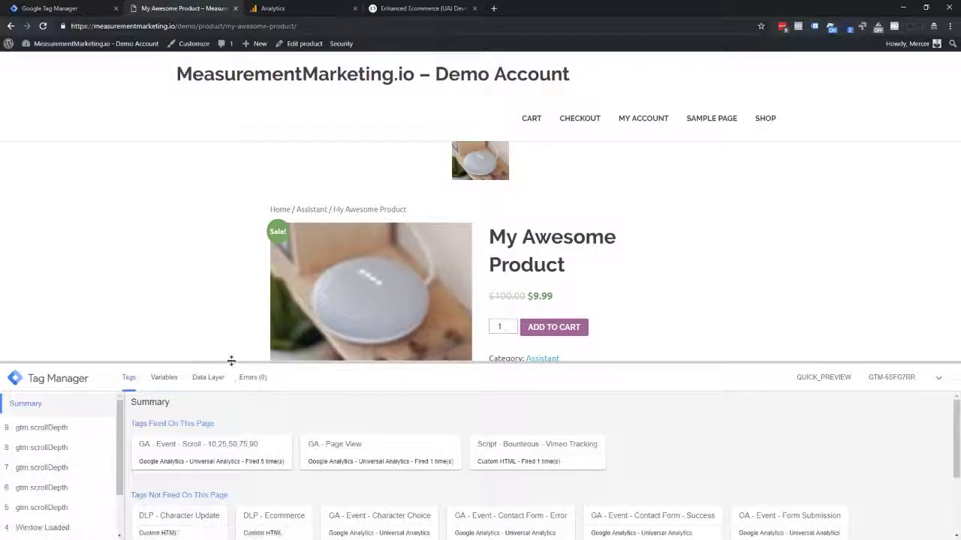
{"action": "left_click_drag", "start_coordinate": [231, 362], "coordinate": [218, 177]}
{"action": "left_click", "coordinate": [38, 403]}
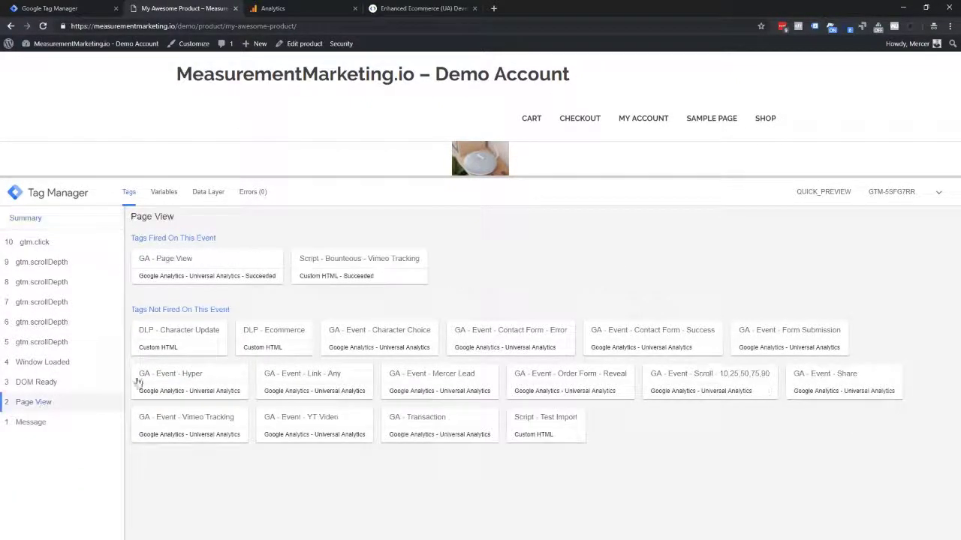
{"action": "left_click", "coordinate": [205, 193]}
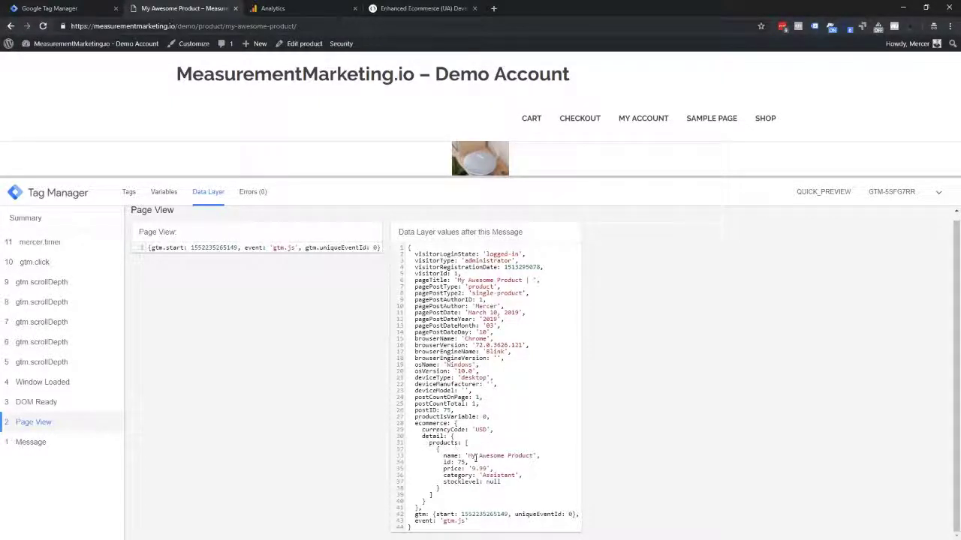
{"action": "left_click_drag", "start_coordinate": [442, 456], "coordinate": [482, 461]}
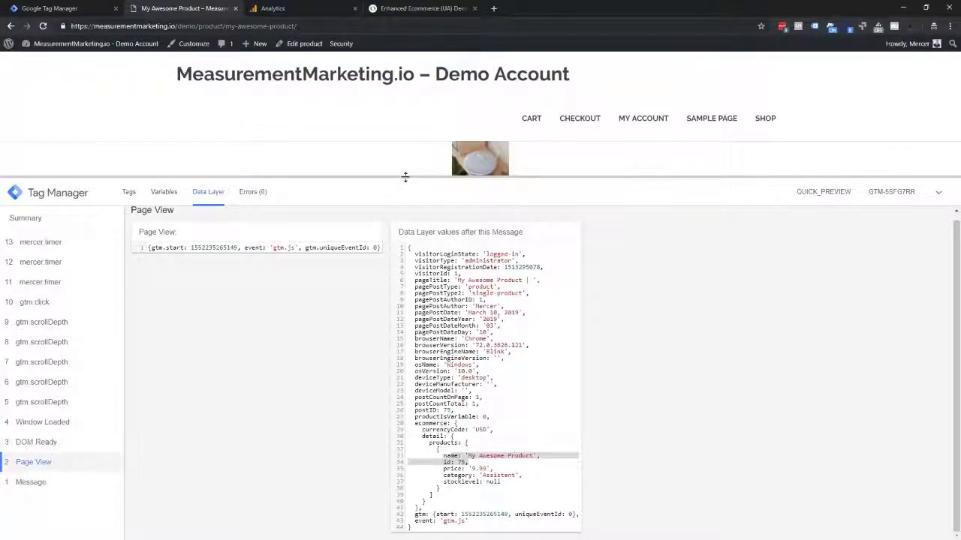
Step: Add one My Awesome Product to the cart from its product page and view the cart
{"action": "left_click_drag", "start_coordinate": [406, 178], "coordinate": [409, 411]}
{"action": "left_click", "coordinate": [559, 335]}
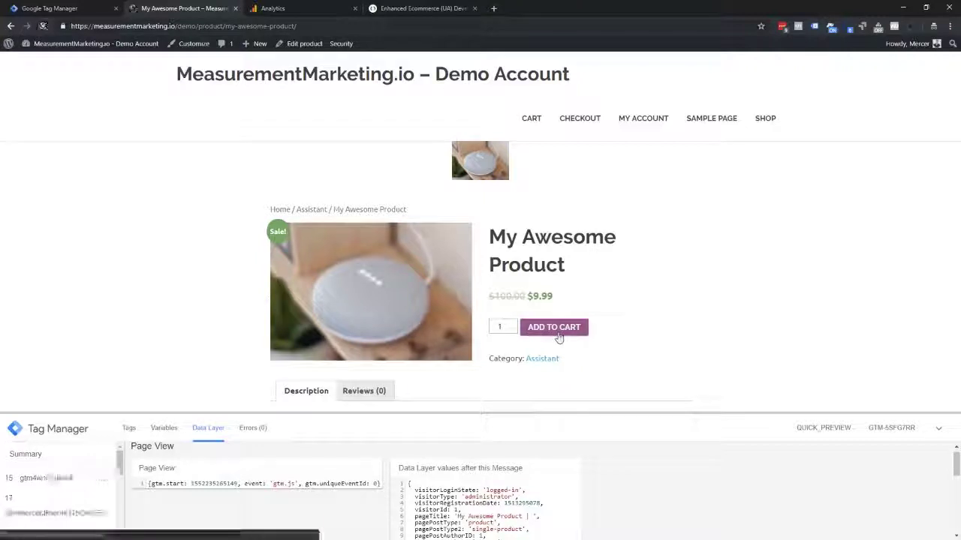
{"action": "left_click", "coordinate": [634, 244]}
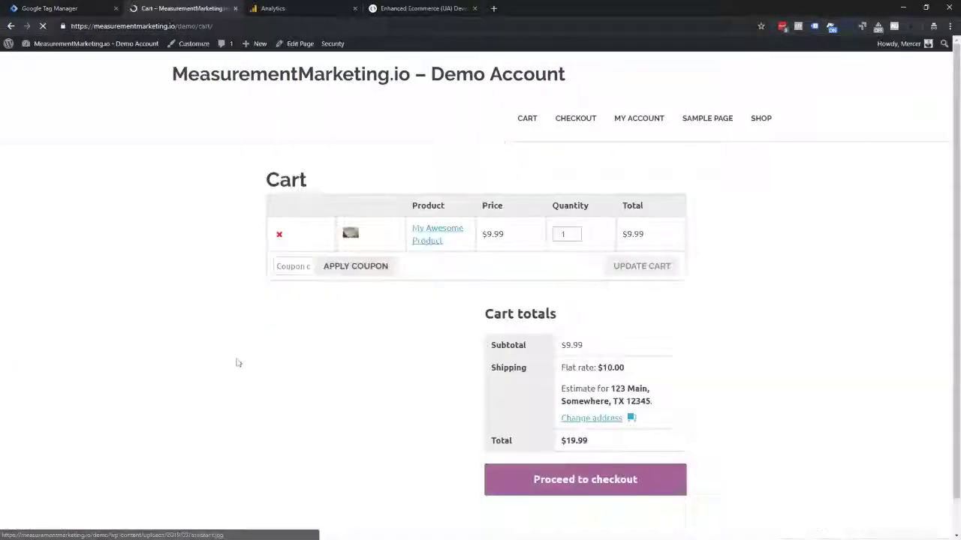
Step: Inspect the ecommerce checkout values in the Cart page's Page View data layer
{"action": "left_click_drag", "start_coordinate": [215, 362], "coordinate": [212, 213]}
{"action": "left_click", "coordinate": [33, 437]}
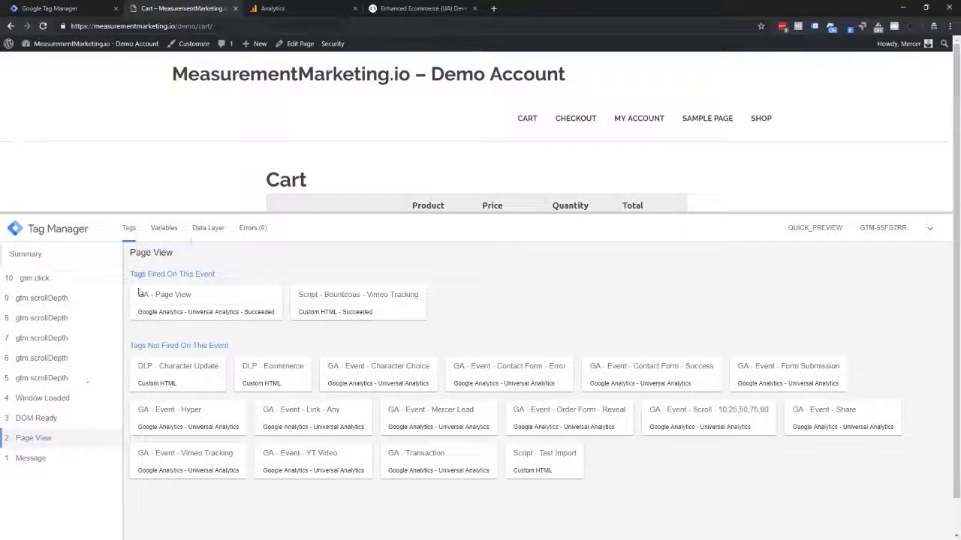
{"action": "left_click", "coordinate": [208, 227]}
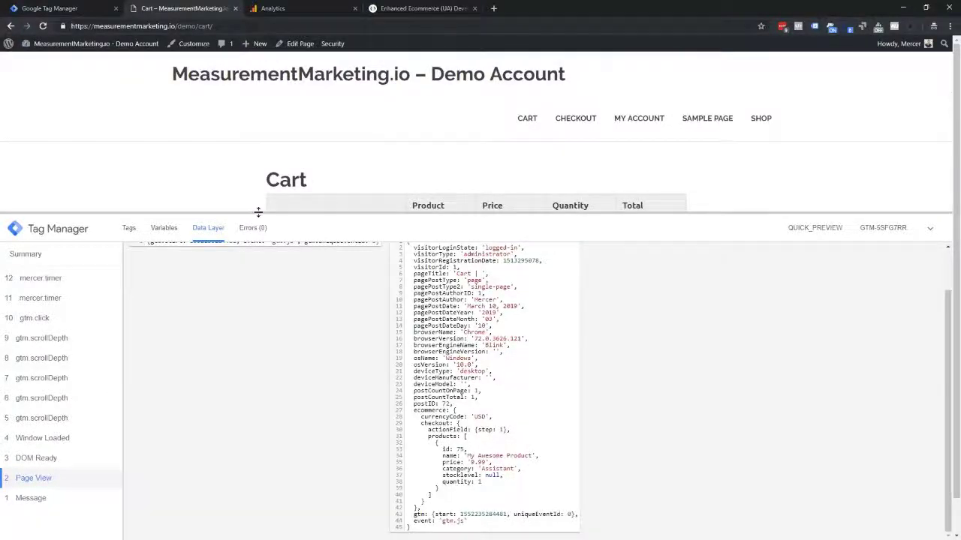
Step: Proceed from the cart with My Awesome Product to the checkout page
{"action": "left_click_drag", "start_coordinate": [257, 214], "coordinate": [420, 396]}
{"action": "scroll", "coordinate": [636, 355], "scroll_direction": "down", "scroll_amount": 1}
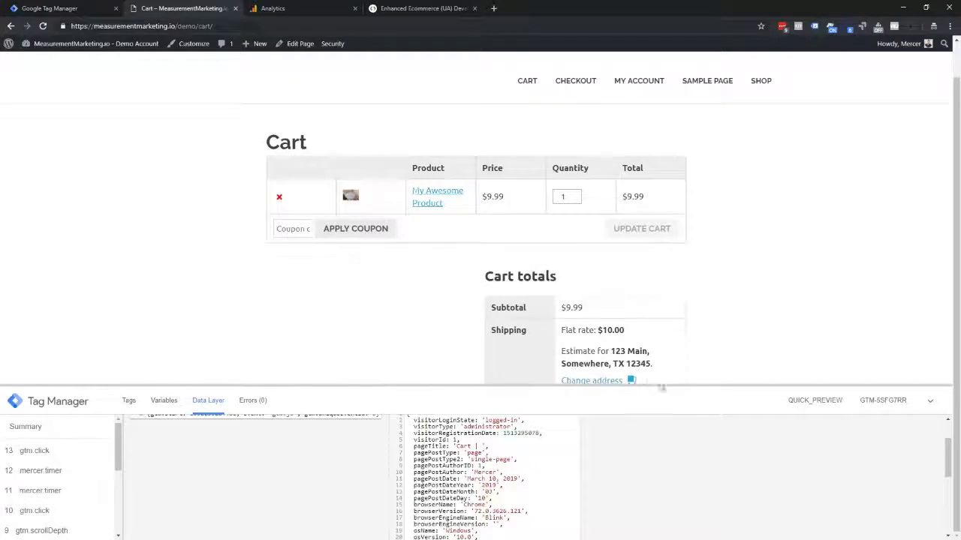
{"action": "left_click_drag", "start_coordinate": [663, 385], "coordinate": [640, 457]}
{"action": "left_click", "coordinate": [602, 442]}
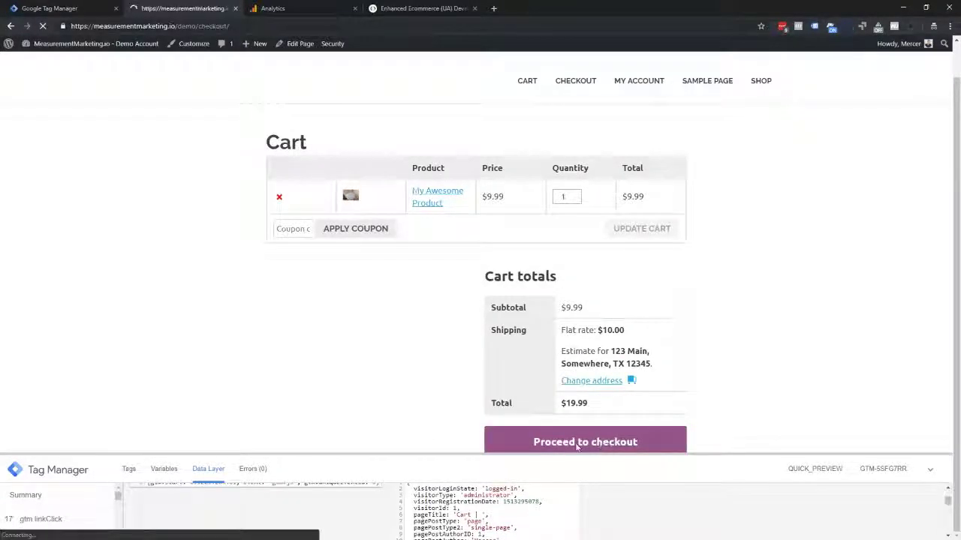
Step: Inspect the Checkout page's Page View data layer, highlighting the actionField step and the ecommerce checkout block
{"action": "scroll", "coordinate": [467, 374], "scroll_direction": "down", "scroll_amount": 2}
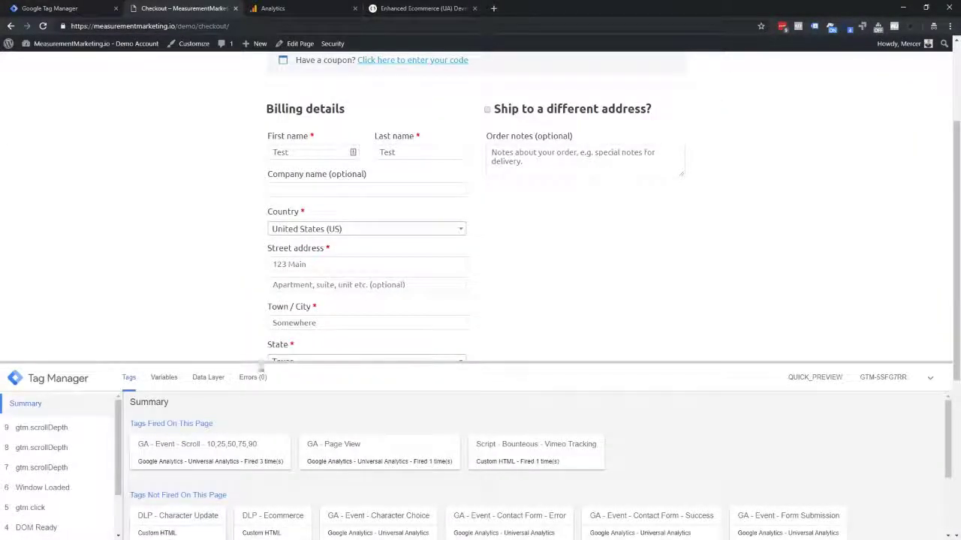
{"action": "left_click_drag", "start_coordinate": [258, 361], "coordinate": [257, 188]}
{"action": "left_click", "coordinate": [33, 393]}
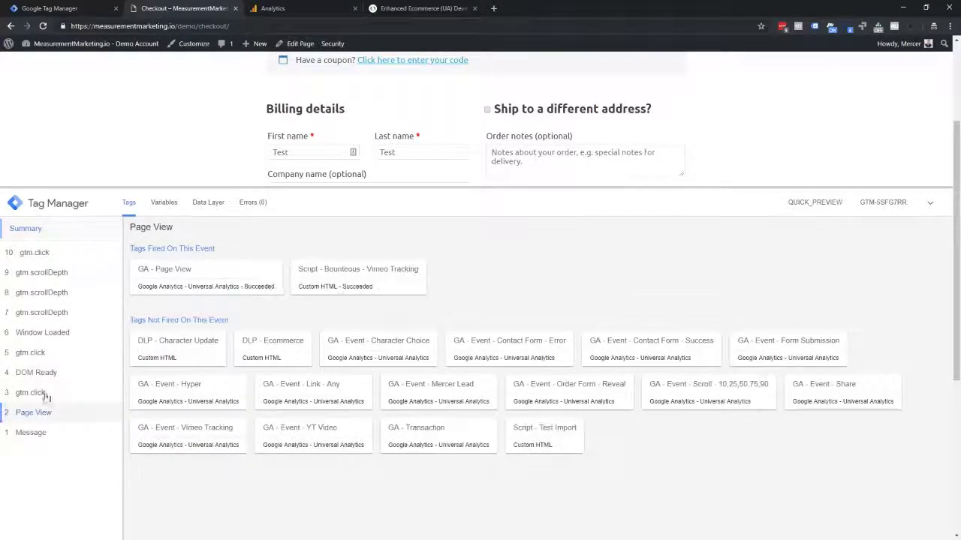
{"action": "left_click", "coordinate": [204, 204]}
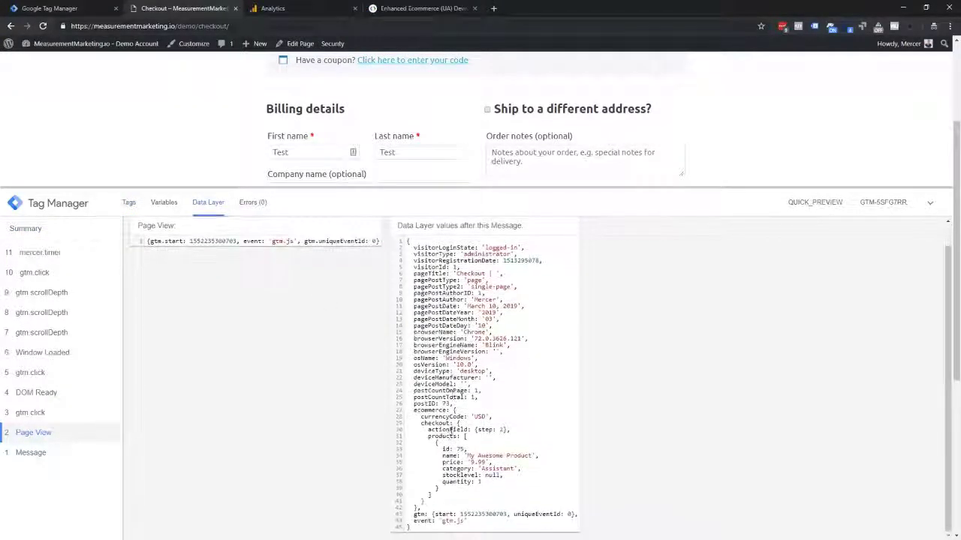
{"action": "left_click_drag", "start_coordinate": [473, 429], "coordinate": [510, 429]}
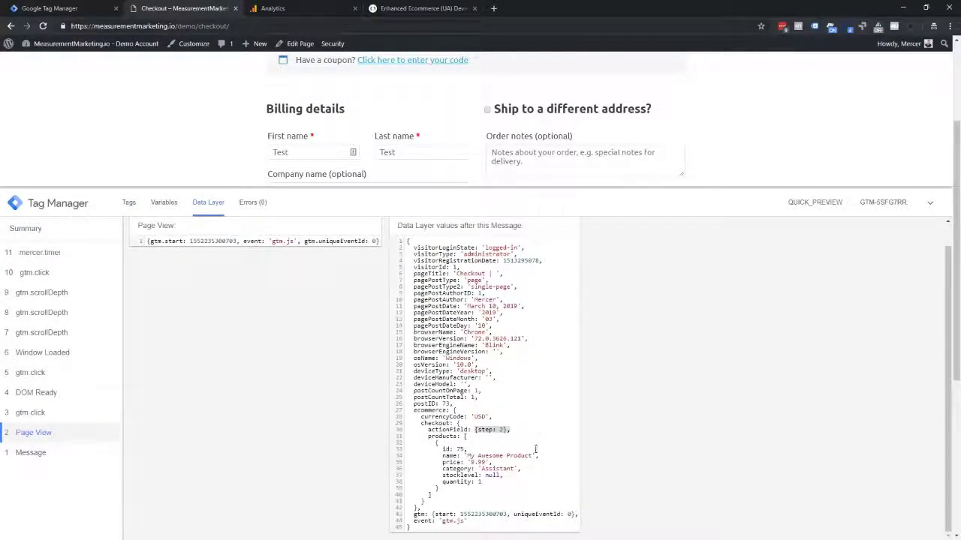
{"action": "left_click_drag", "start_coordinate": [416, 418], "coordinate": [438, 488]}
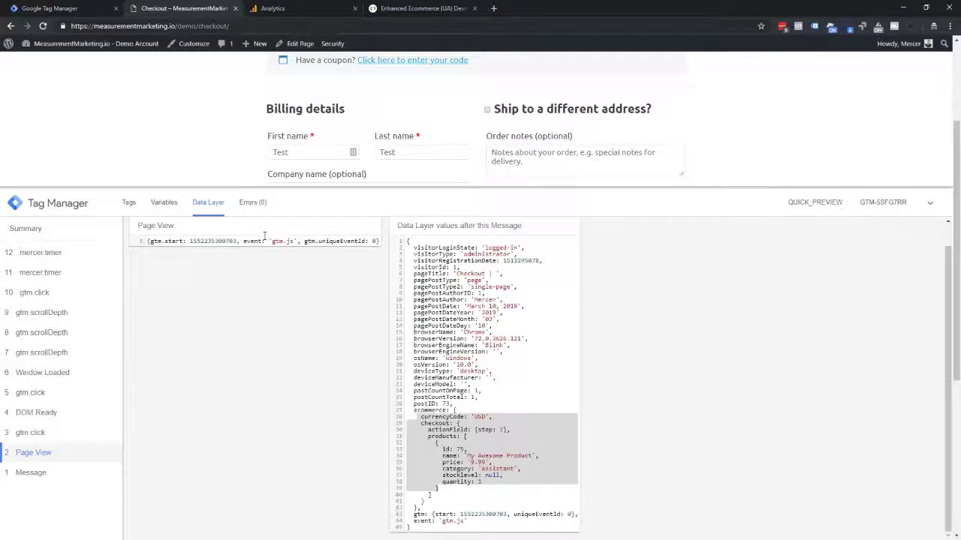
{"action": "left_click", "coordinate": [476, 444]}
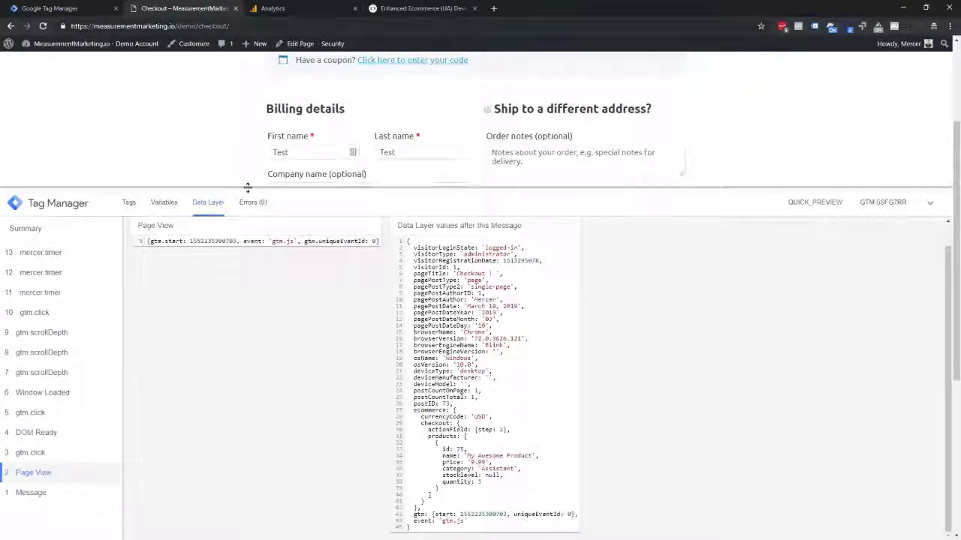
Step: Hide the preview debug pane and place the order with cash on delivery, keeping the prefilled billing details
{"action": "left_click_drag", "start_coordinate": [247, 188], "coordinate": [337, 428]}
{"action": "scroll", "coordinate": [848, 423], "scroll_direction": "down", "scroll_amount": 4}
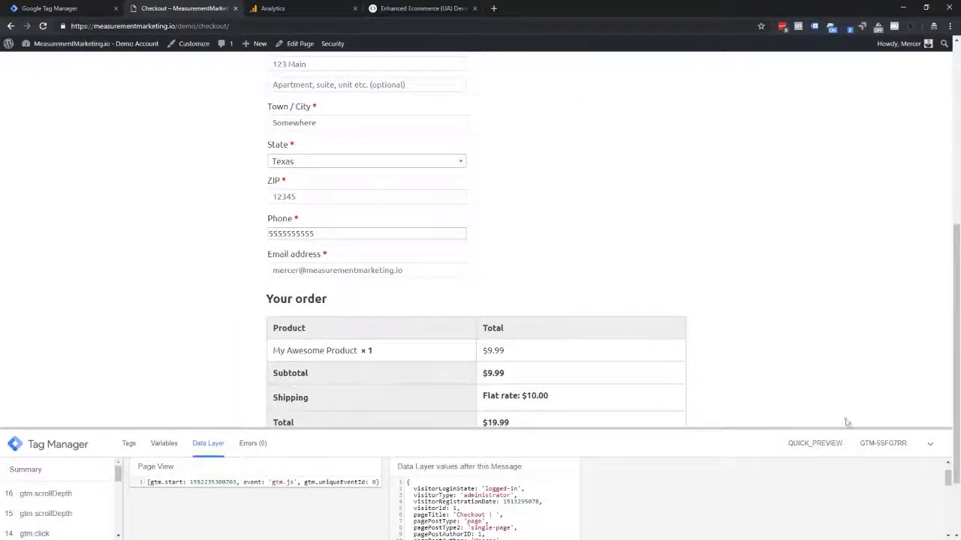
{"action": "left_click", "coordinate": [930, 443]}
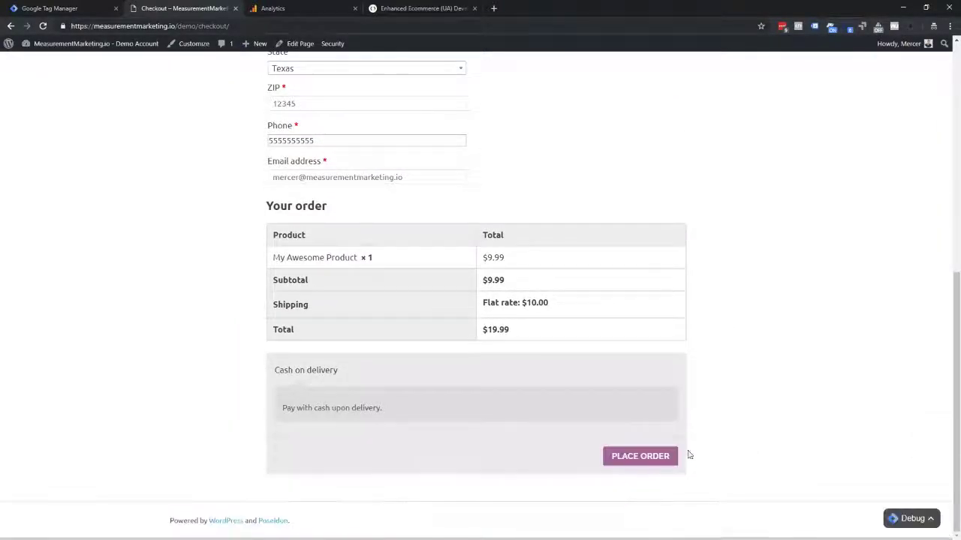
{"action": "left_click", "coordinate": [647, 460]}
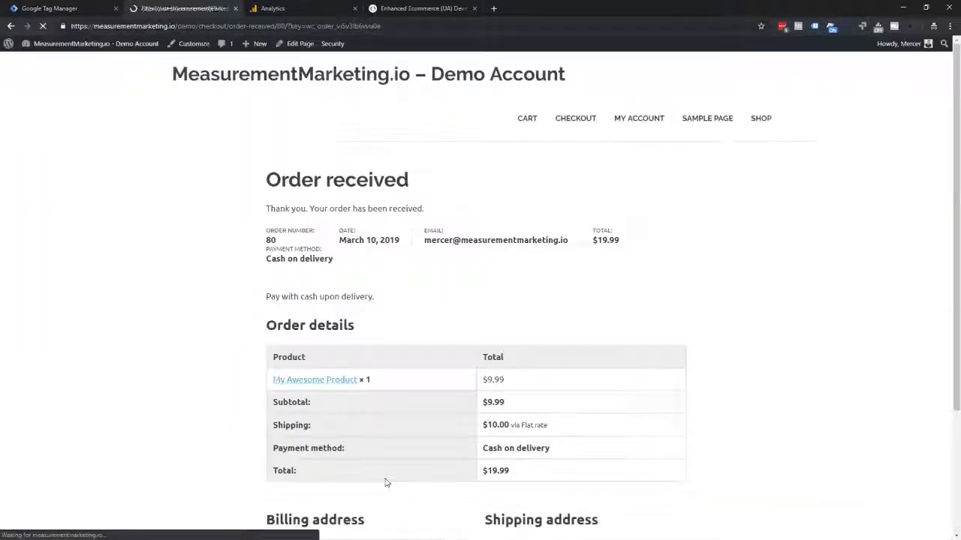
Step: Inspect the order confirmation's Page View data layer, highlighting the purchase actionField values and the transaction id
{"action": "left_click_drag", "start_coordinate": [270, 363], "coordinate": [250, 227]}
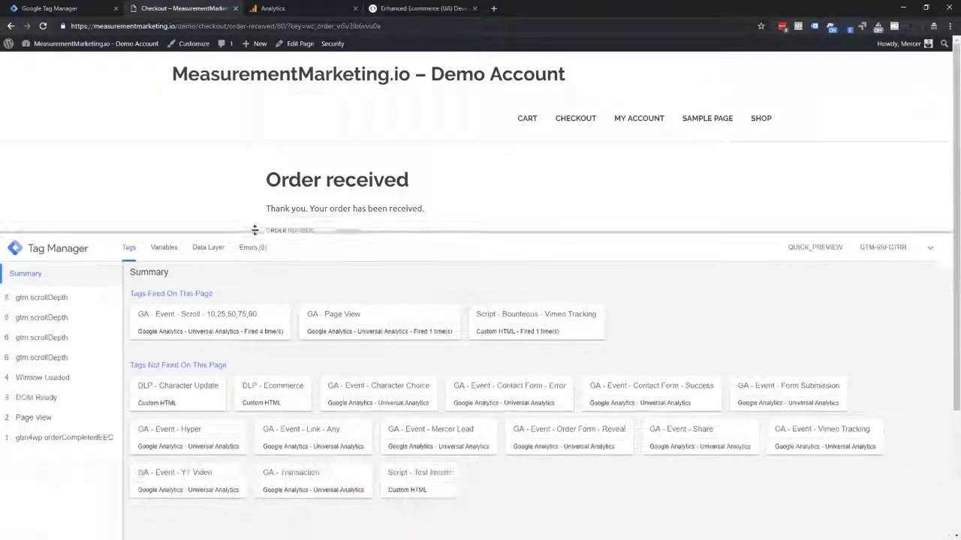
{"action": "left_click", "coordinate": [33, 435]}
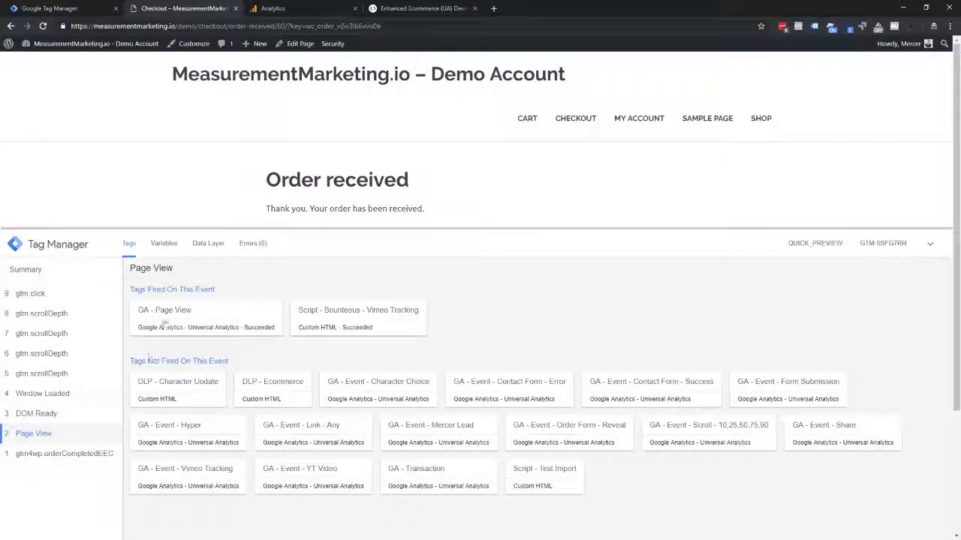
{"action": "left_click", "coordinate": [200, 248]}
{"action": "scroll", "coordinate": [508, 410], "scroll_direction": "down", "scroll_amount": 3}
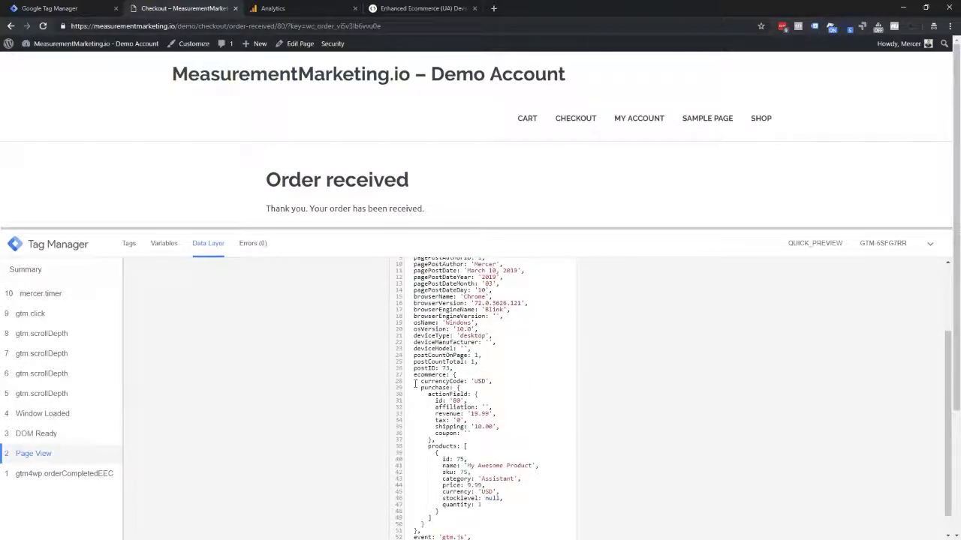
{"action": "triple_click", "coordinate": [421, 391]}
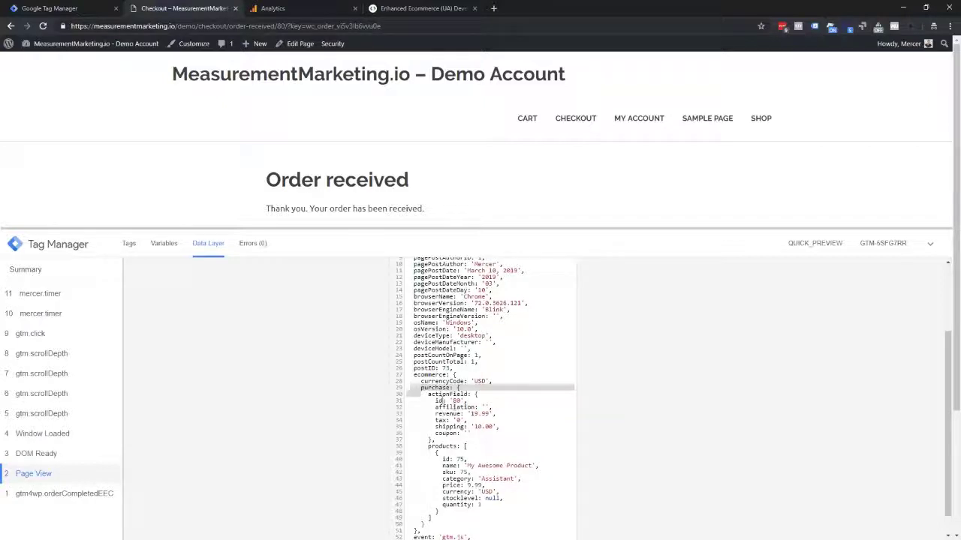
{"action": "left_click_drag", "start_coordinate": [441, 400], "coordinate": [483, 431]}
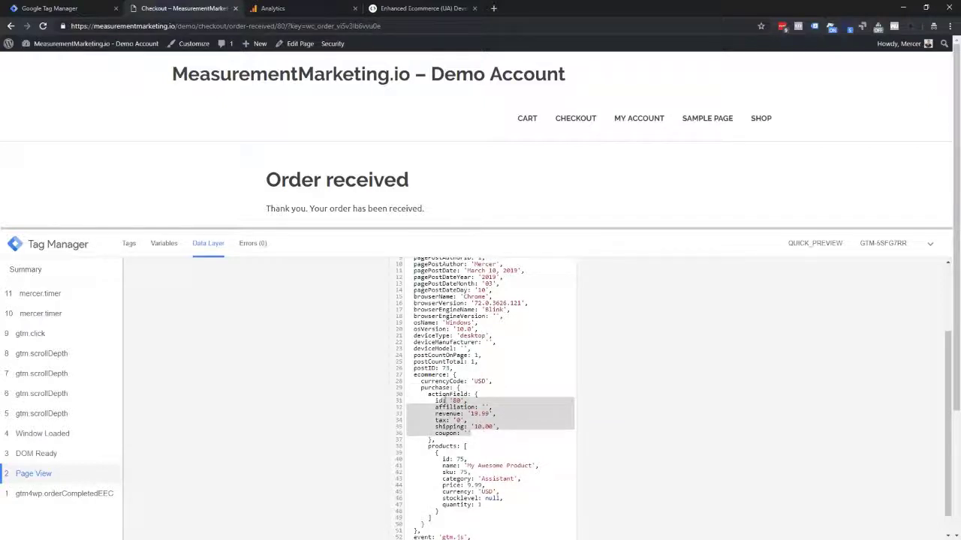
{"action": "left_click", "coordinate": [445, 400]}
{"action": "double_click", "coordinate": [455, 400]}
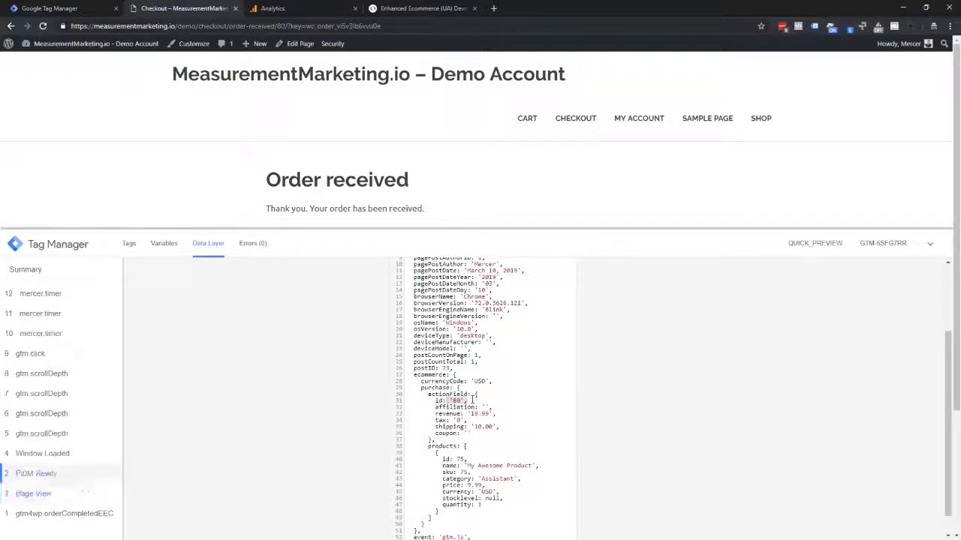
Step: Examine the purchased product's details and the shipping value in the purchase data layer, and collapse the debug pane
{"action": "left_click", "coordinate": [447, 468]}
{"action": "left_click_drag", "start_coordinate": [452, 459], "coordinate": [509, 508]}
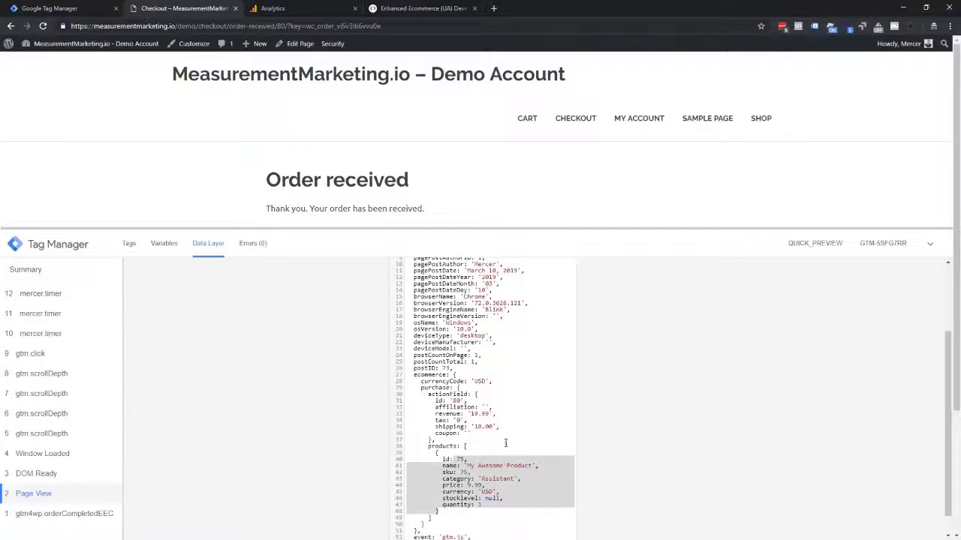
{"action": "left_click_drag", "start_coordinate": [500, 427], "coordinate": [463, 425]}
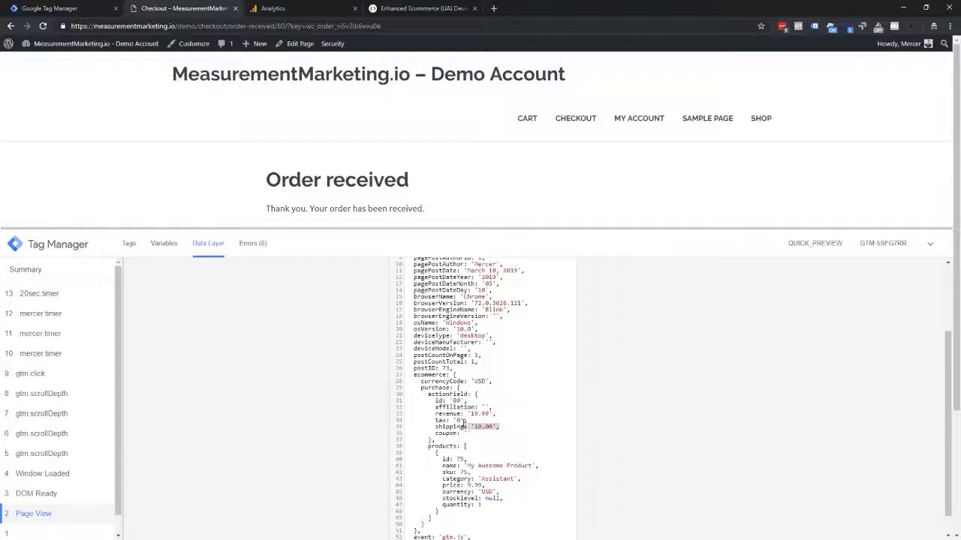
{"action": "left_click", "coordinate": [930, 243]}
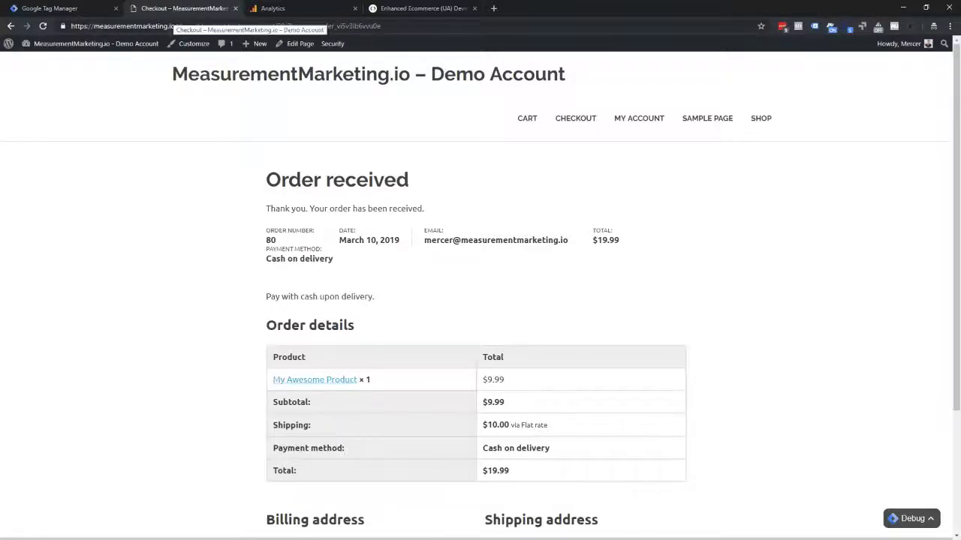
Step: Open the demo site's WordPress dashboard and show its installed plugins
{"action": "mouse_move", "coordinate": [102, 51]}
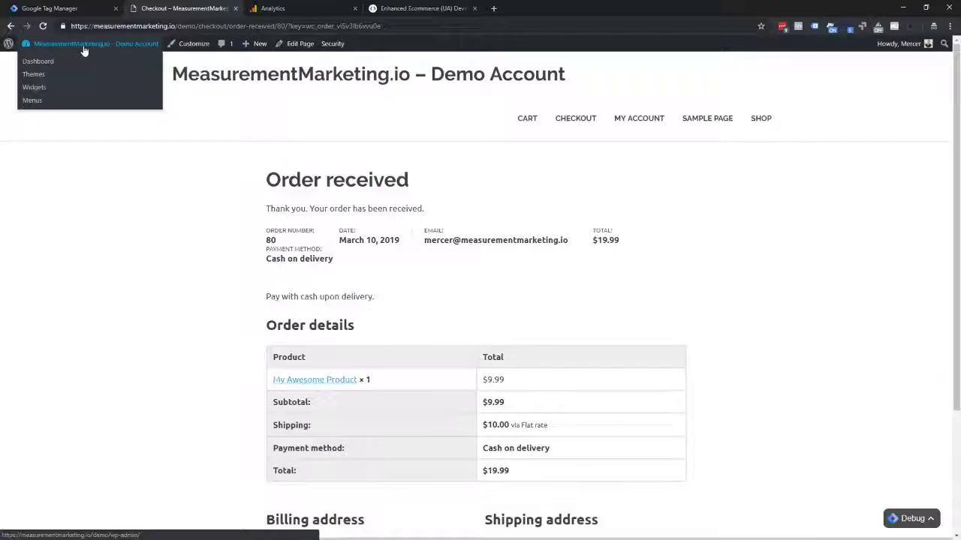
{"action": "left_click", "coordinate": [36, 62]}
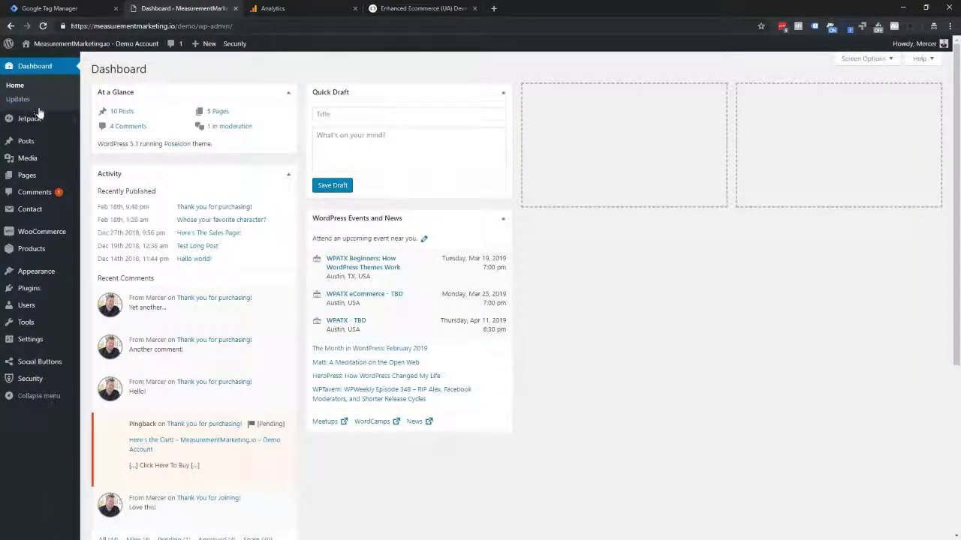
{"action": "left_click", "coordinate": [28, 290]}
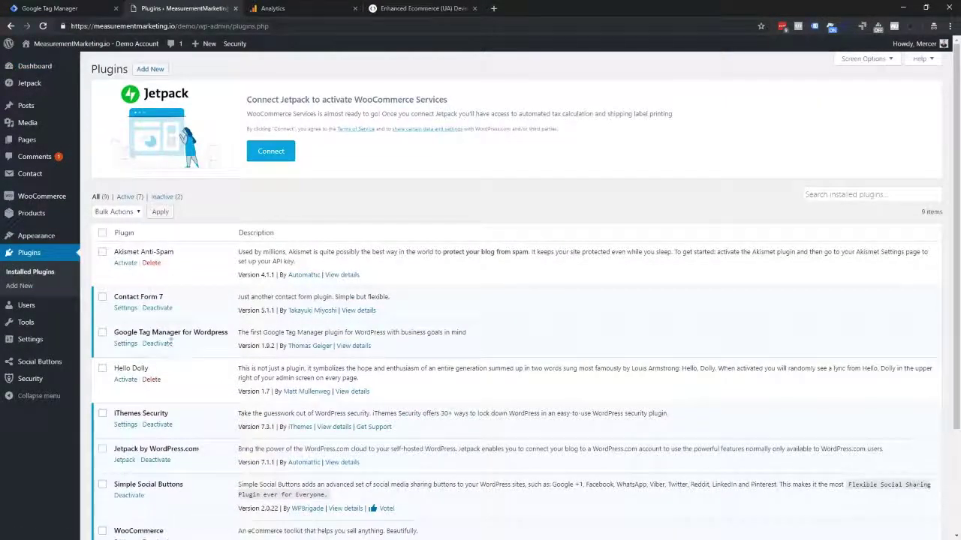
Step: Review the container ID and the WooCommerce integration options in the Google Tag Manager for WordPress plugin's settings
{"action": "left_click", "coordinate": [125, 344]}
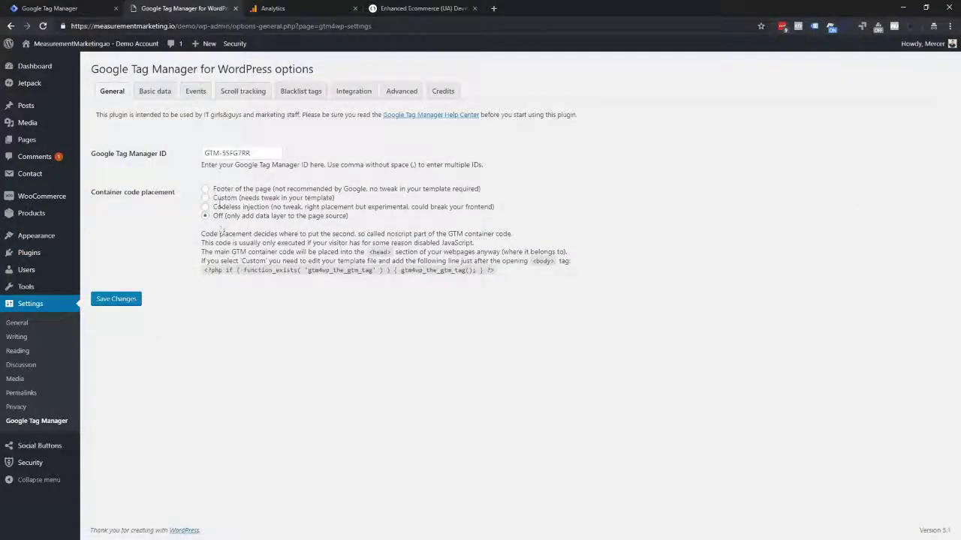
{"action": "left_click_drag", "start_coordinate": [202, 153], "coordinate": [267, 153]}
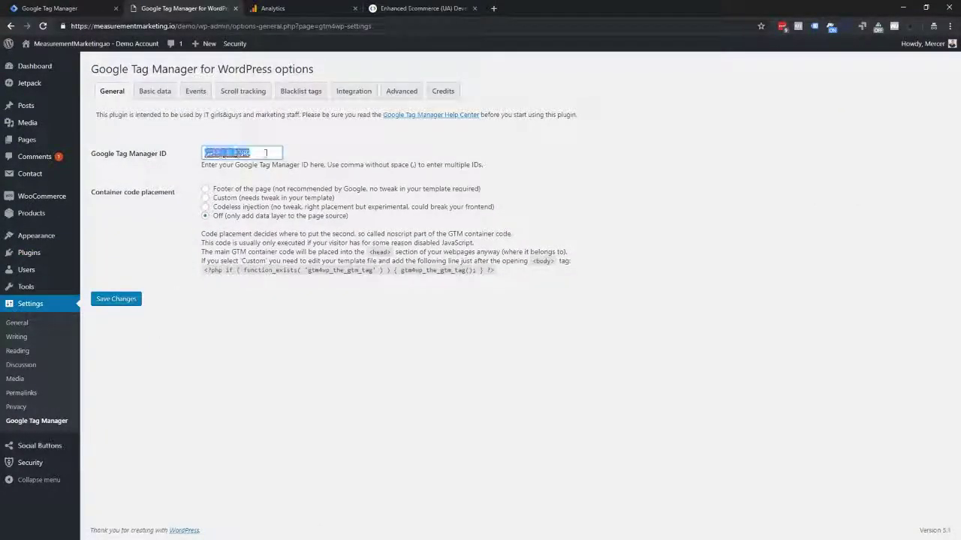
{"action": "key", "text": "ctrl+1"}
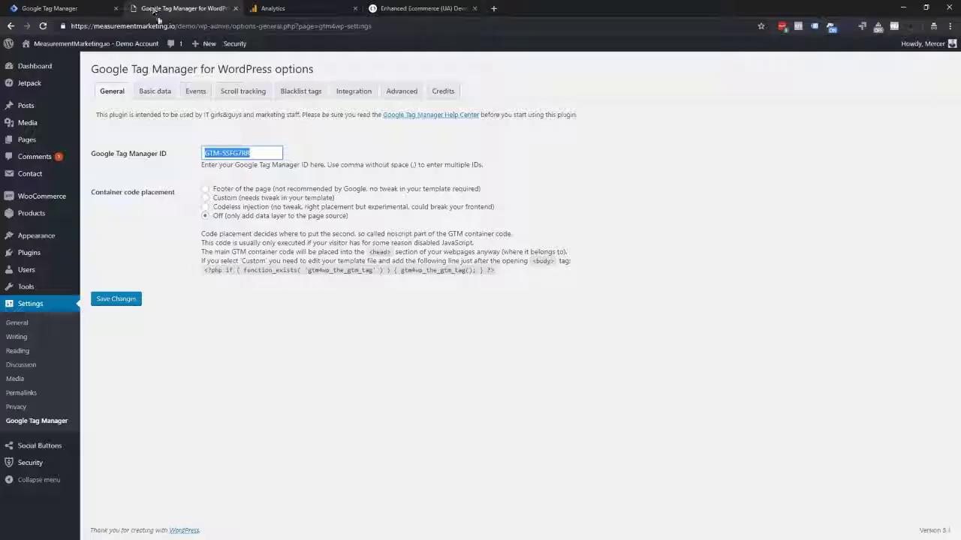
{"action": "left_click", "coordinate": [150, 8]}
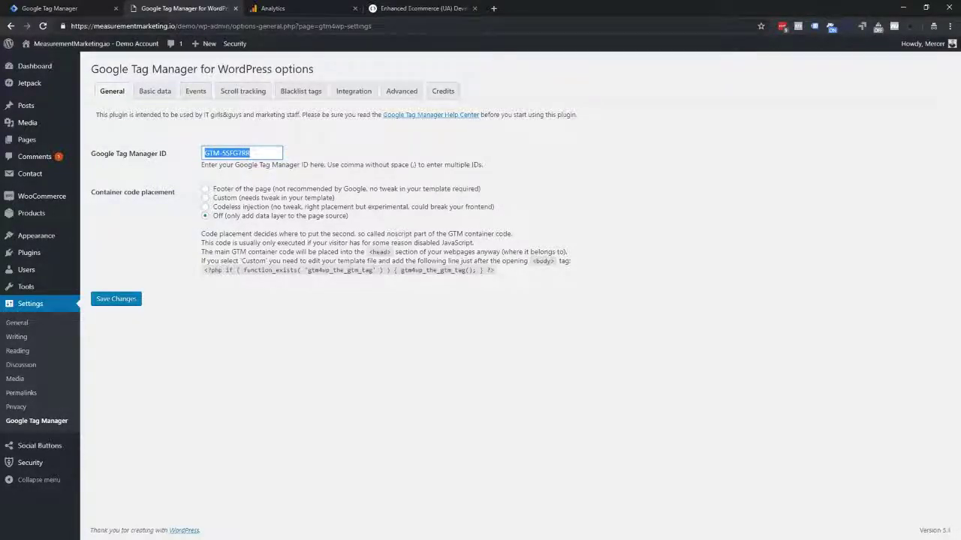
{"action": "left_click", "coordinate": [353, 93]}
{"action": "left_click", "coordinate": [180, 113]}
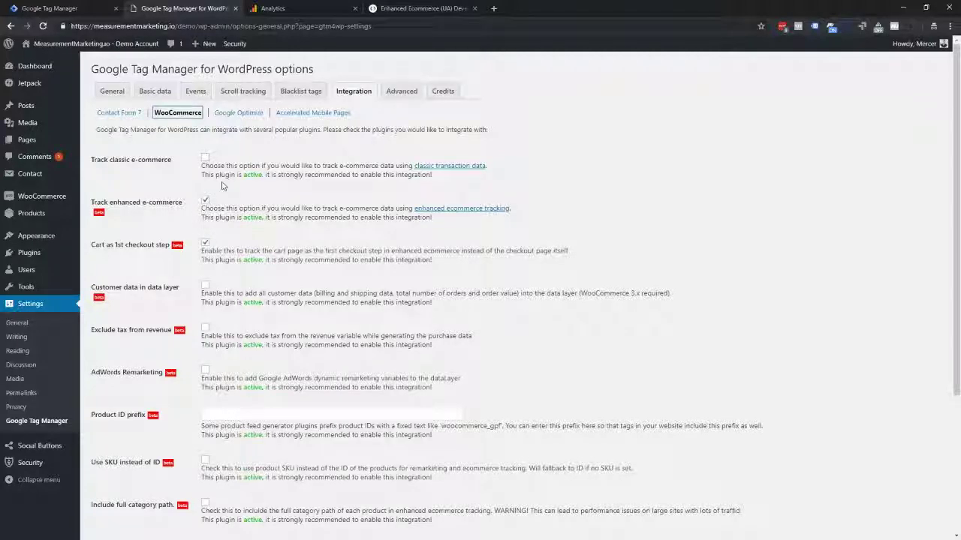
Step: Turn Track enhanced e-commerce and Cart as 1st checkout step off and back on, leaving Track classic e-commerce disabled
{"action": "left_click", "coordinate": [205, 200]}
{"action": "left_click", "coordinate": [206, 243]}
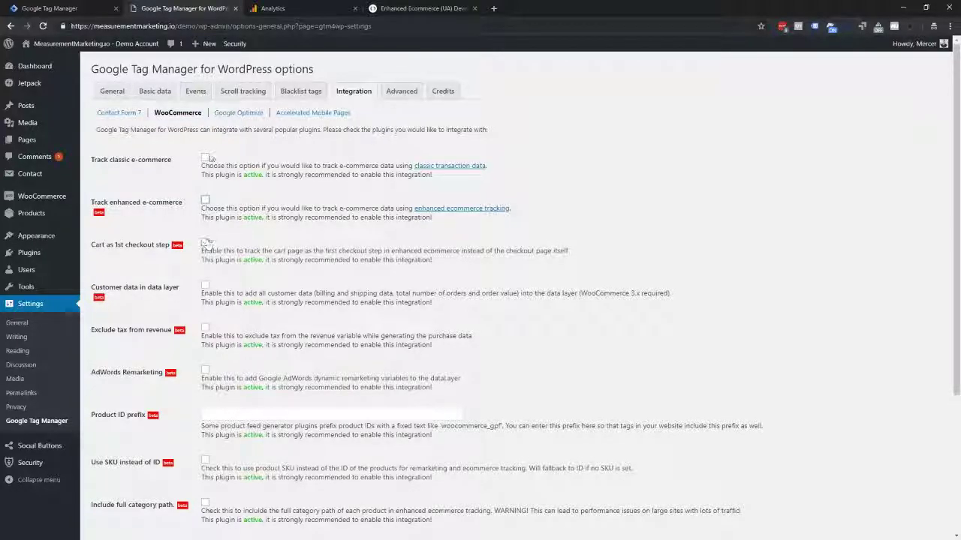
{"action": "left_click", "coordinate": [205, 159]}
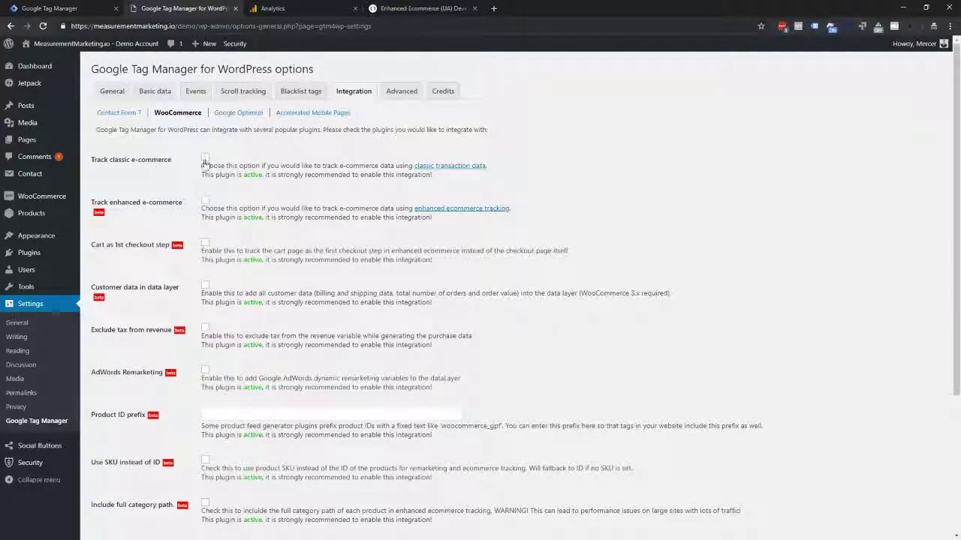
{"action": "left_click", "coordinate": [206, 200]}
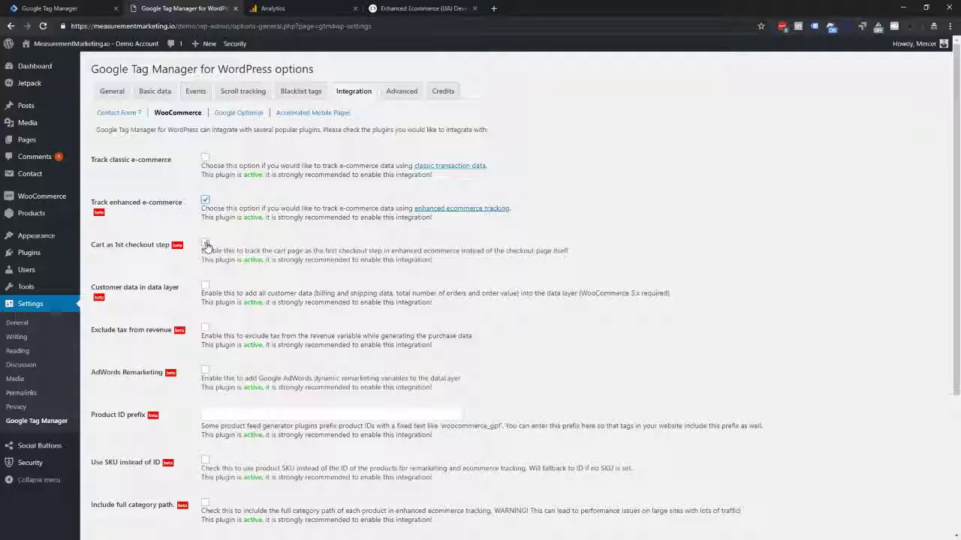
{"action": "left_click", "coordinate": [205, 243]}
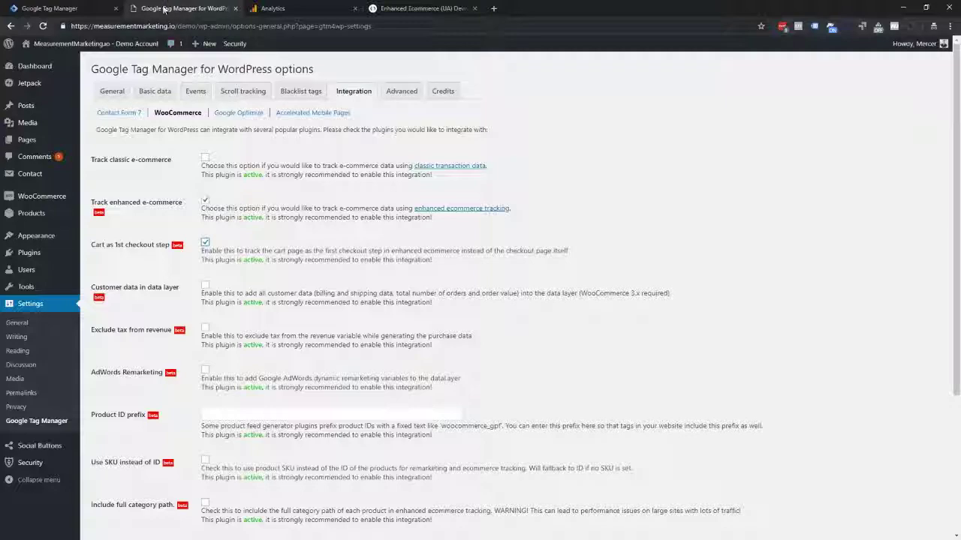
Step: Check the container in Google Tag Manager, return to the demo site and open its Shop page
{"action": "left_click", "coordinate": [54, 9]}
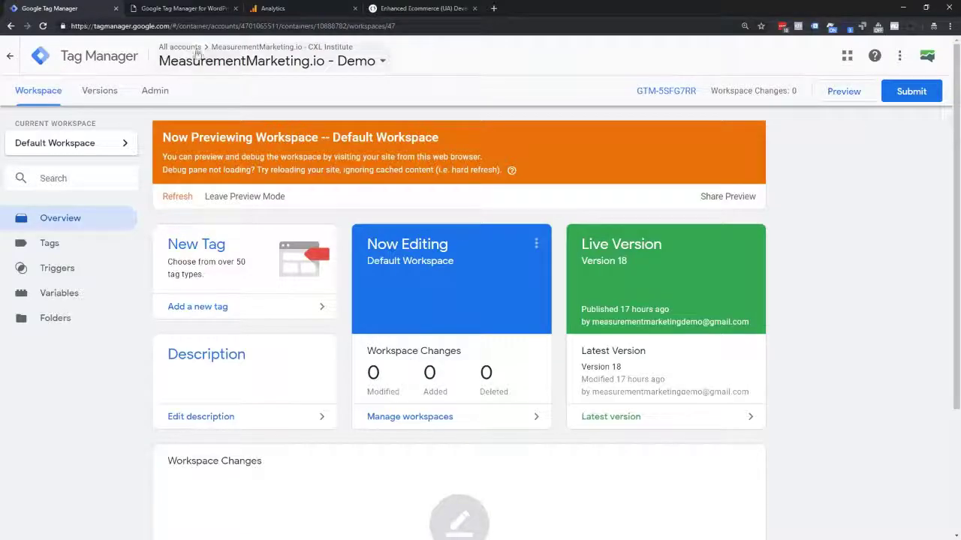
{"action": "left_click", "coordinate": [184, 9]}
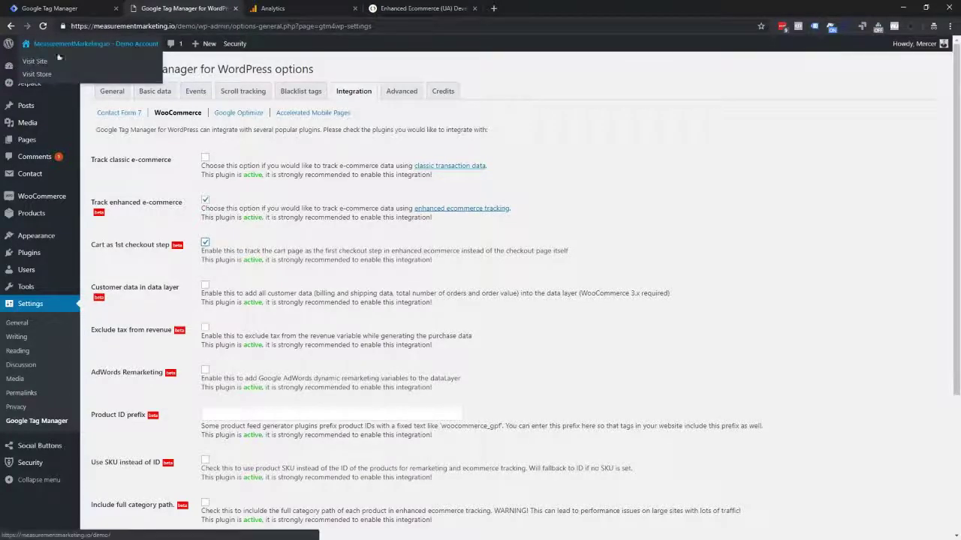
{"action": "left_click", "coordinate": [34, 61]}
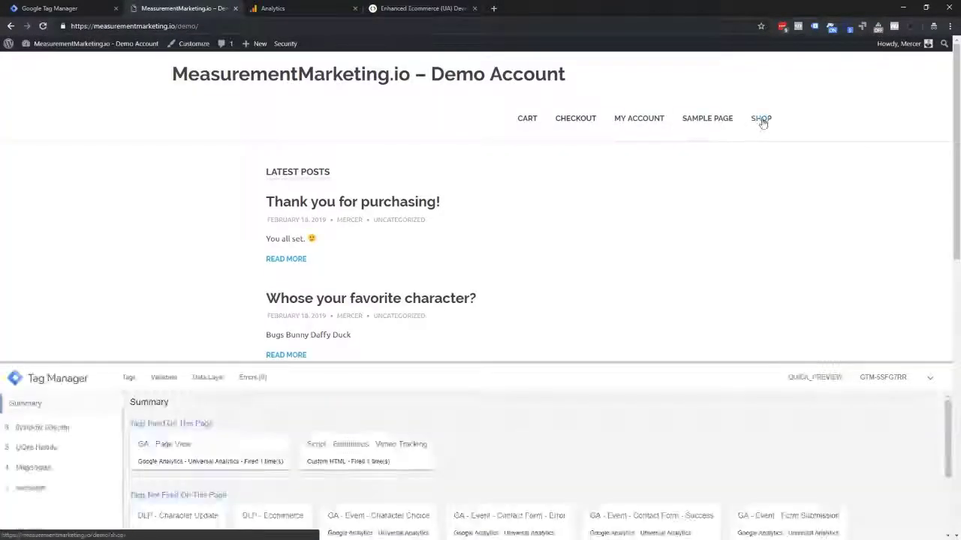
{"action": "left_click", "coordinate": [760, 118]}
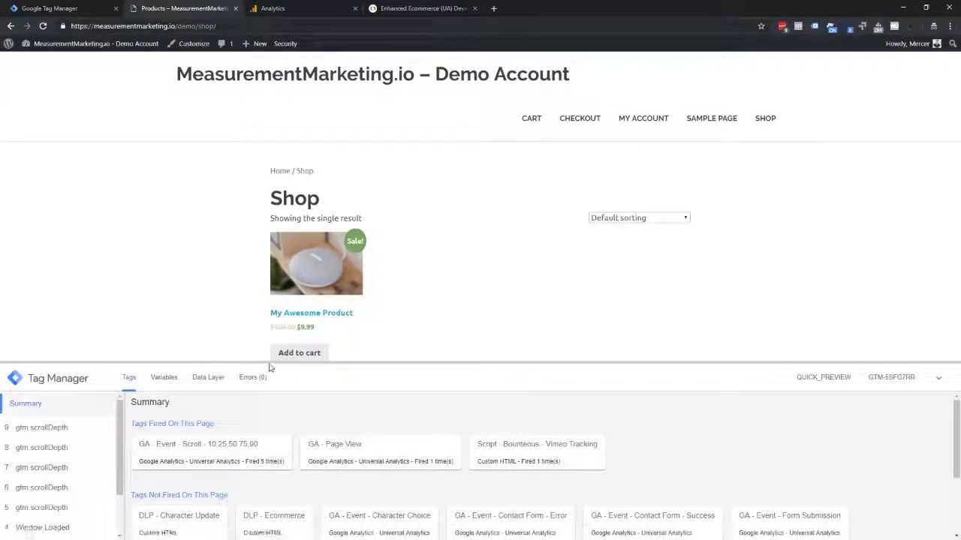
Step: Enlarge the preview debug pane and inspect the Shop page's Page View data layer, highlighting the ecommerce impressions values
{"action": "left_click_drag", "start_coordinate": [271, 362], "coordinate": [247, 198]}
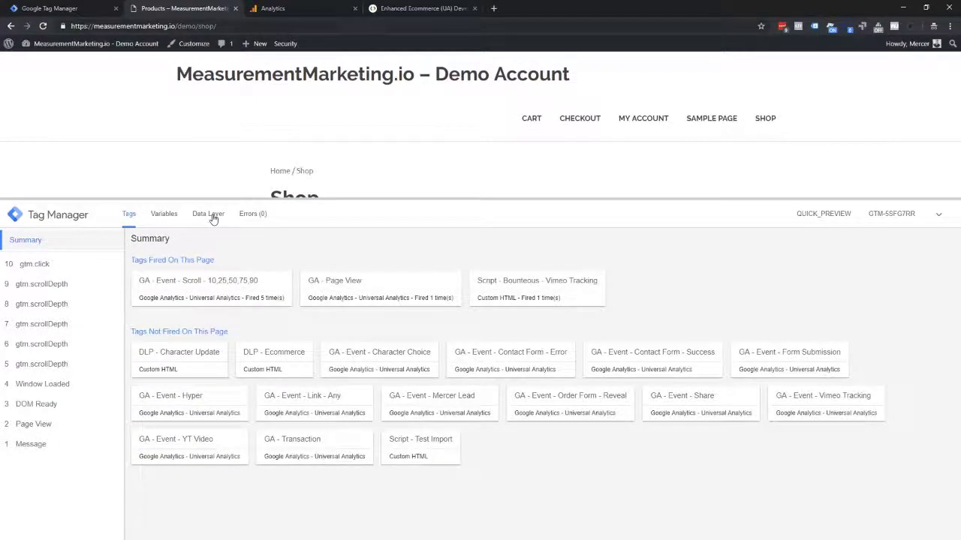
{"action": "left_click", "coordinate": [210, 215]}
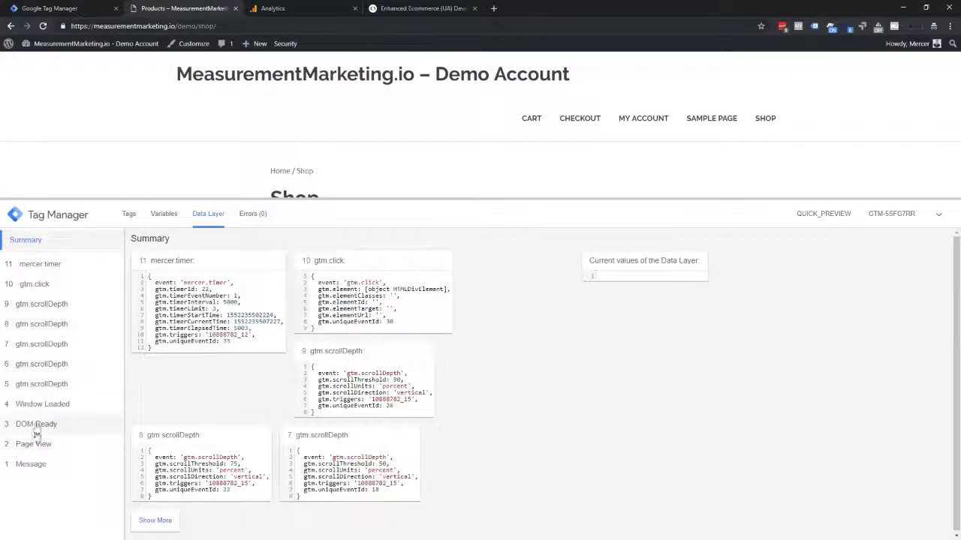
{"action": "left_click", "coordinate": [67, 442]}
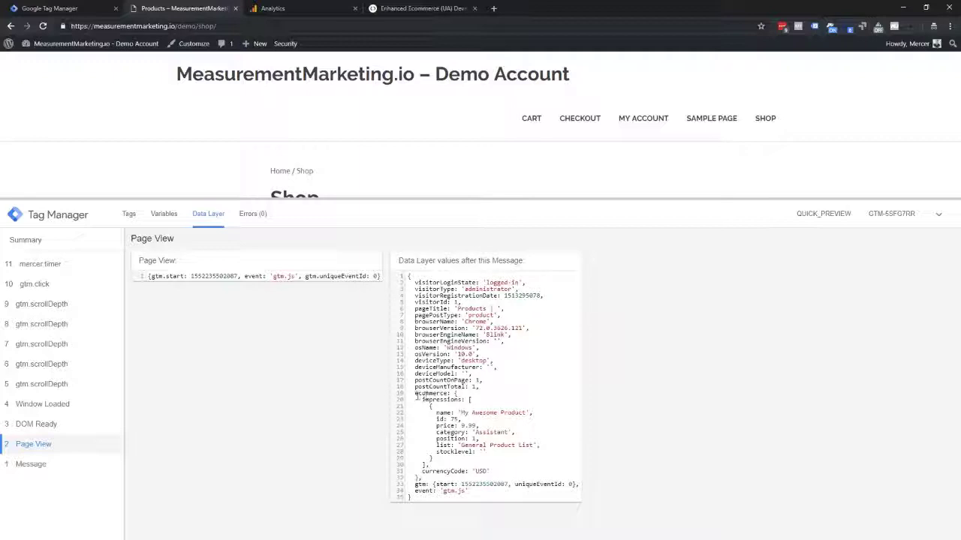
{"action": "left_click_drag", "start_coordinate": [417, 394], "coordinate": [514, 465]}
Step: Switch to Google Analytics and open the Ecommerce Overview report under Conversions
{"action": "left_click", "coordinate": [285, 8]}
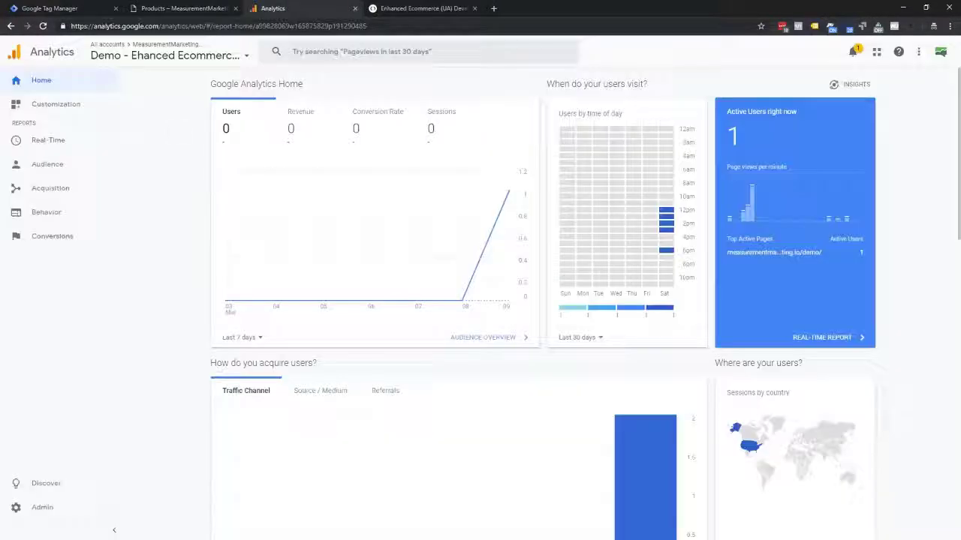
{"action": "left_click", "coordinate": [47, 236]}
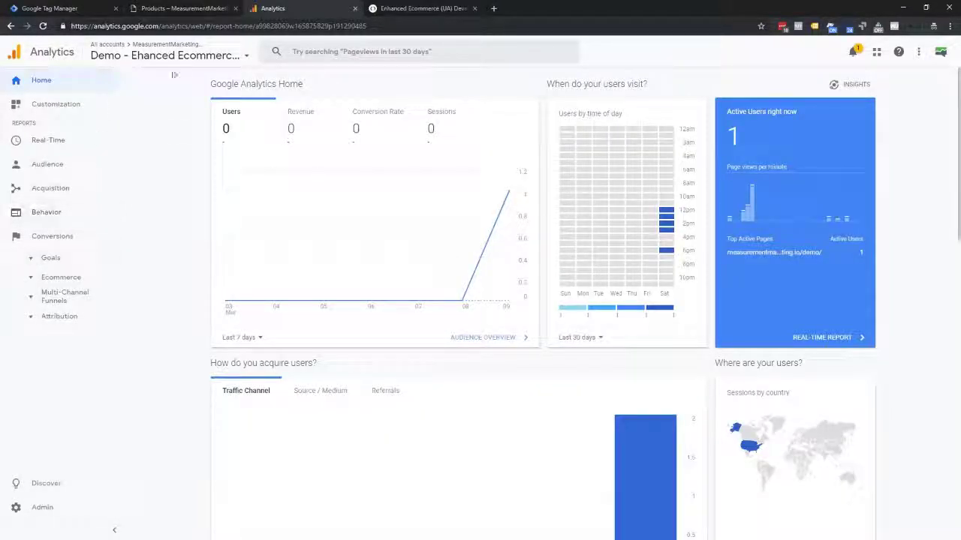
{"action": "left_click", "coordinate": [51, 280]}
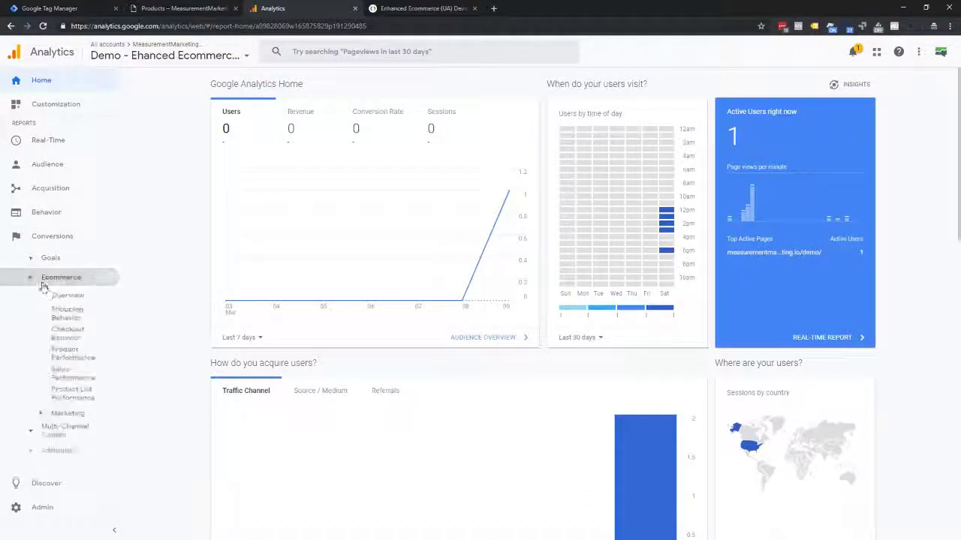
{"action": "left_click", "coordinate": [67, 296]}
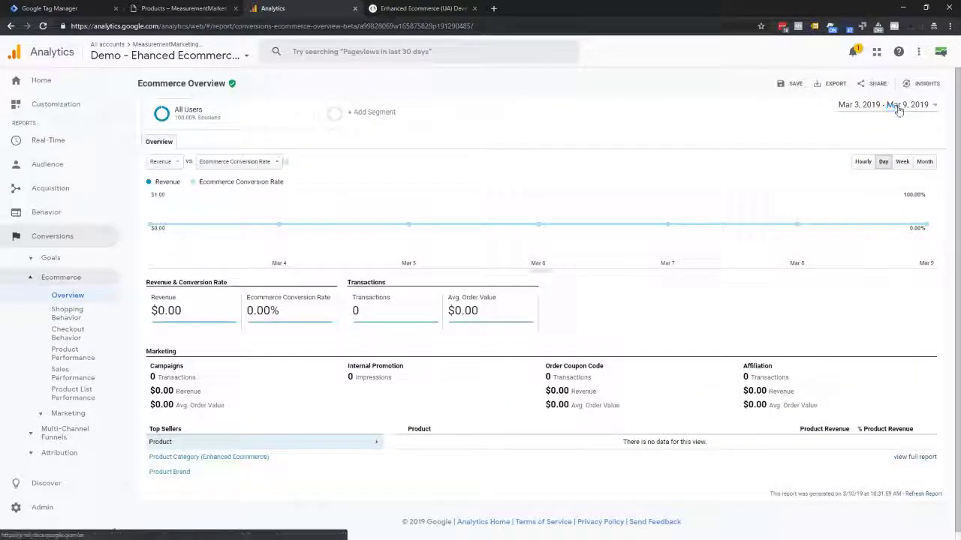
Step: Set the Ecommerce Overview report's date range to Mar 8, 2019 - Mar 10, 2019
{"action": "left_click", "coordinate": [898, 106]}
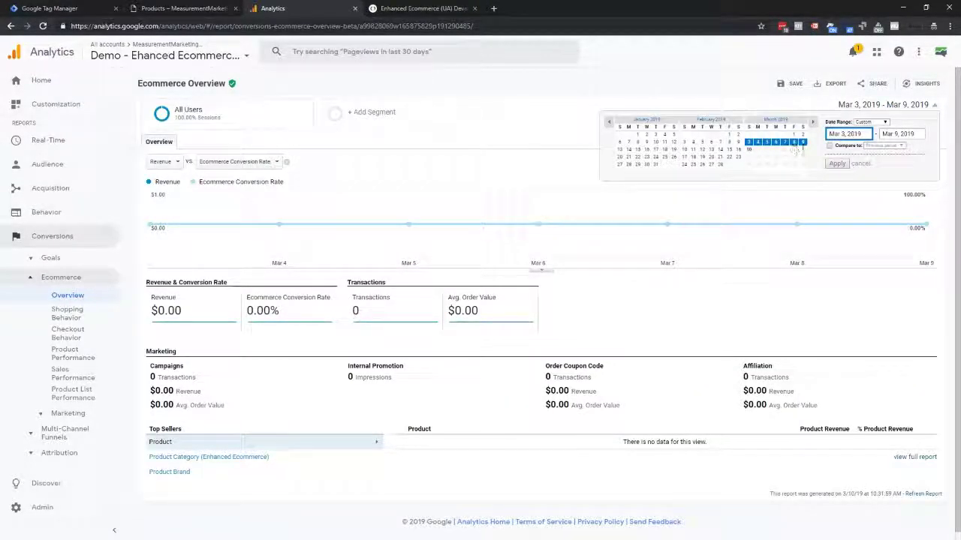
{"action": "left_click", "coordinate": [794, 142]}
{"action": "left_click", "coordinate": [748, 149]}
{"action": "left_click", "coordinate": [836, 164]}
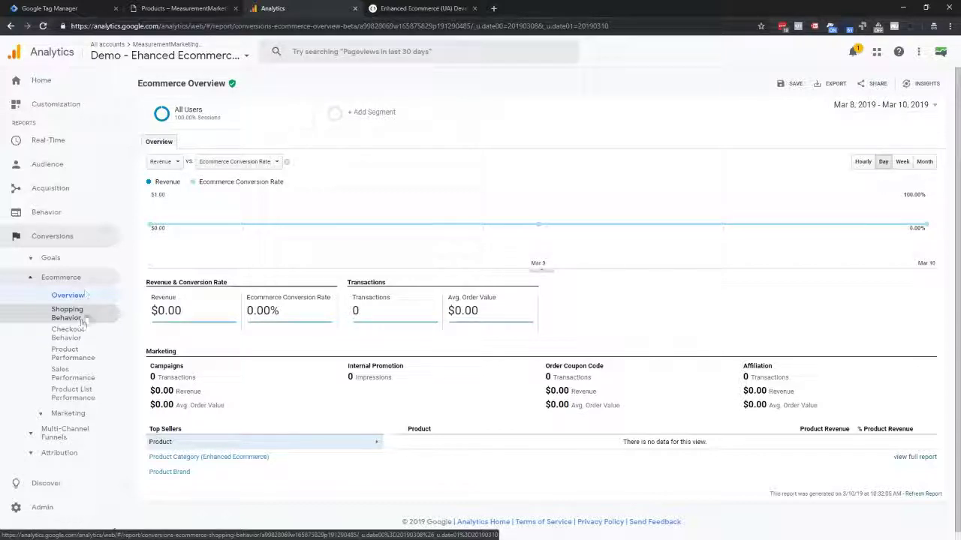
Step: Switch to Google Tag Manager and open the user-defined variable GAS - MM.io - Demo for editing
{"action": "left_click", "coordinate": [46, 8]}
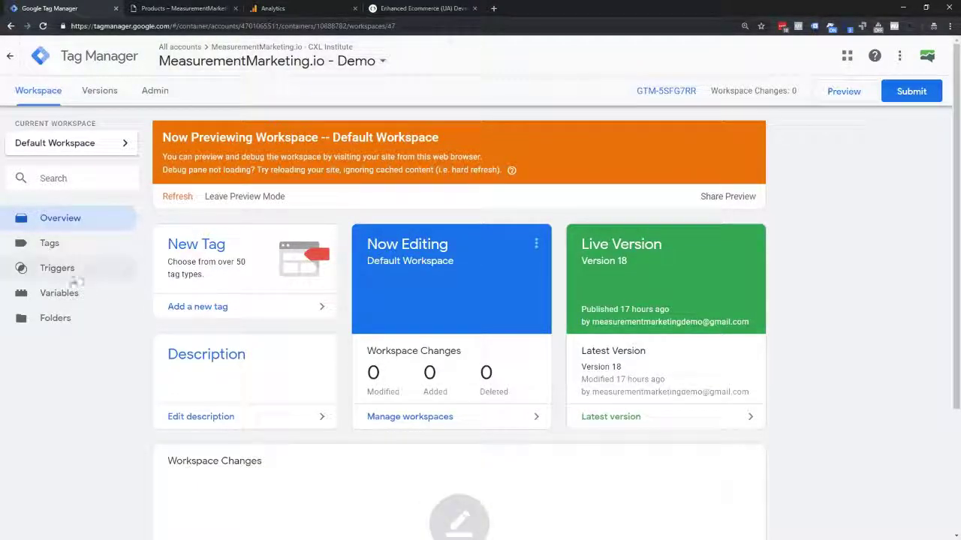
{"action": "left_click", "coordinate": [58, 295]}
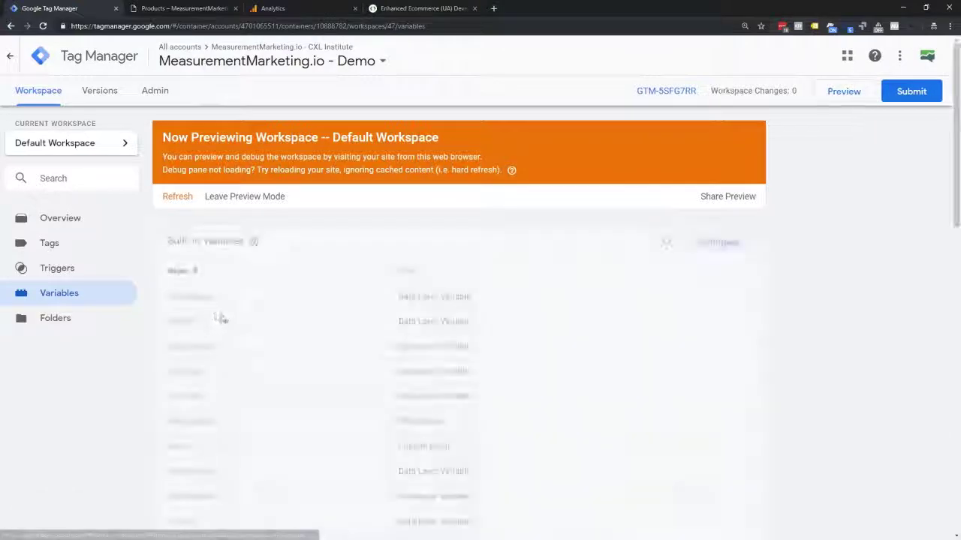
{"action": "scroll", "coordinate": [230, 317], "scroll_direction": "down", "scroll_amount": 8}
{"action": "scroll", "coordinate": [231, 320], "scroll_direction": "down", "scroll_amount": 4}
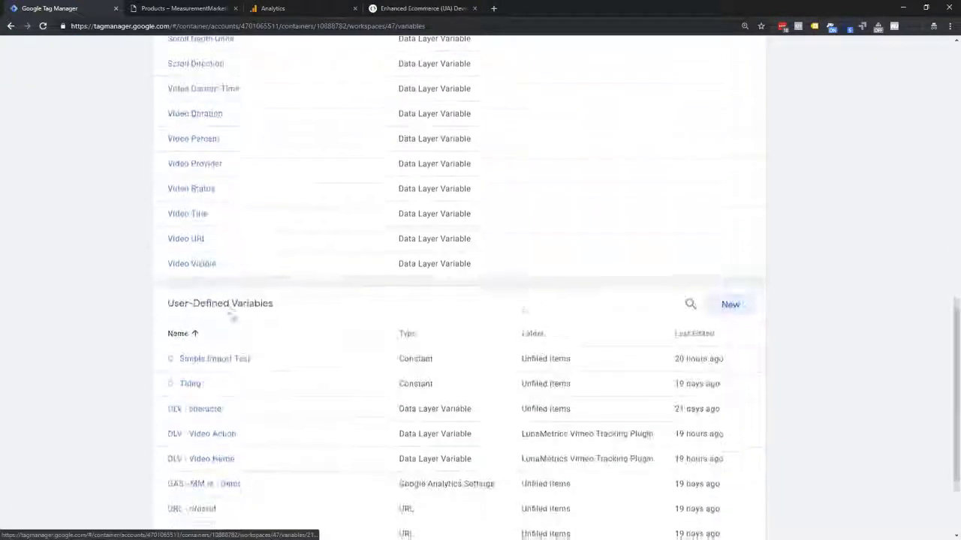
{"action": "left_click", "coordinate": [187, 354]}
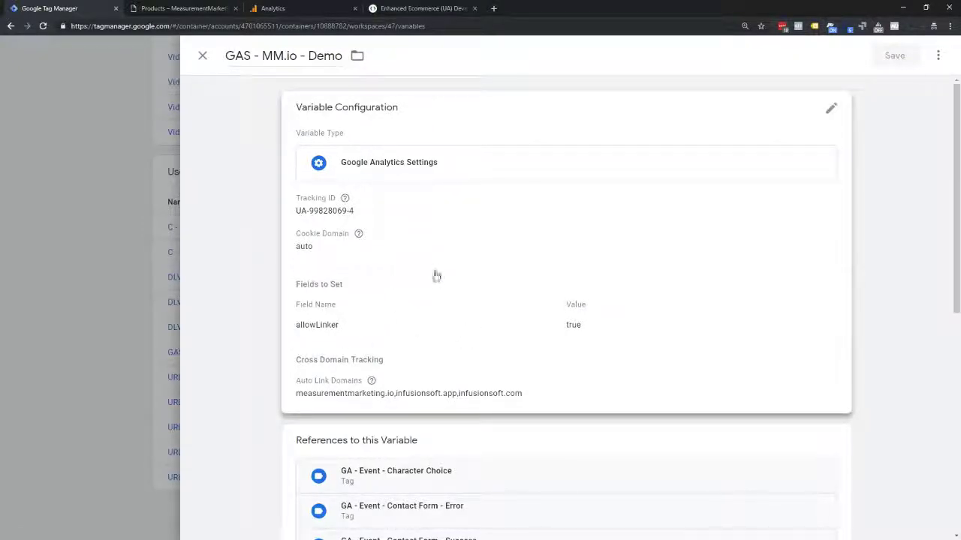
{"action": "left_click", "coordinate": [431, 279]}
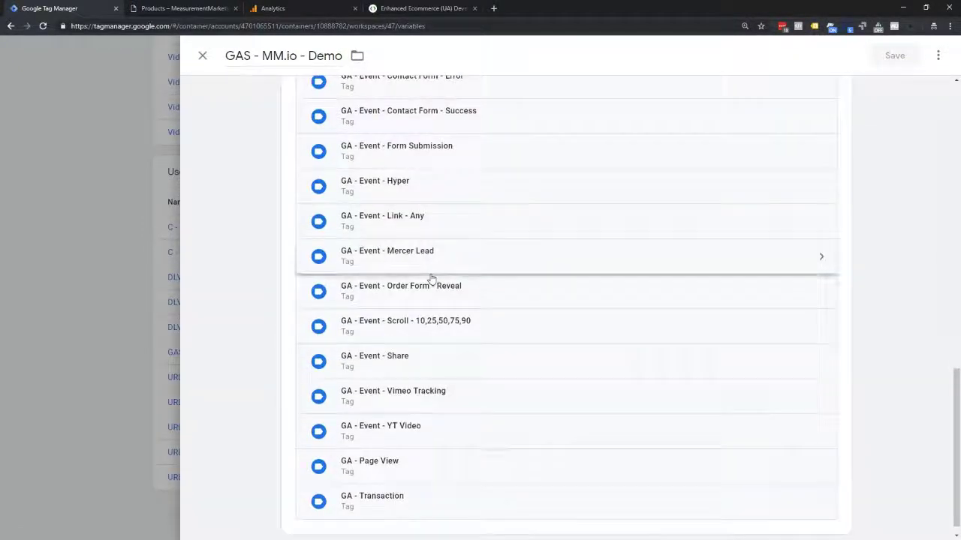
Step: Enable Enhanced Ecommerce Features with Use data layer in the GAS - MM.io - Demo settings variable and save it
{"action": "scroll", "coordinate": [431, 279], "scroll_direction": "up", "scroll_amount": 2}
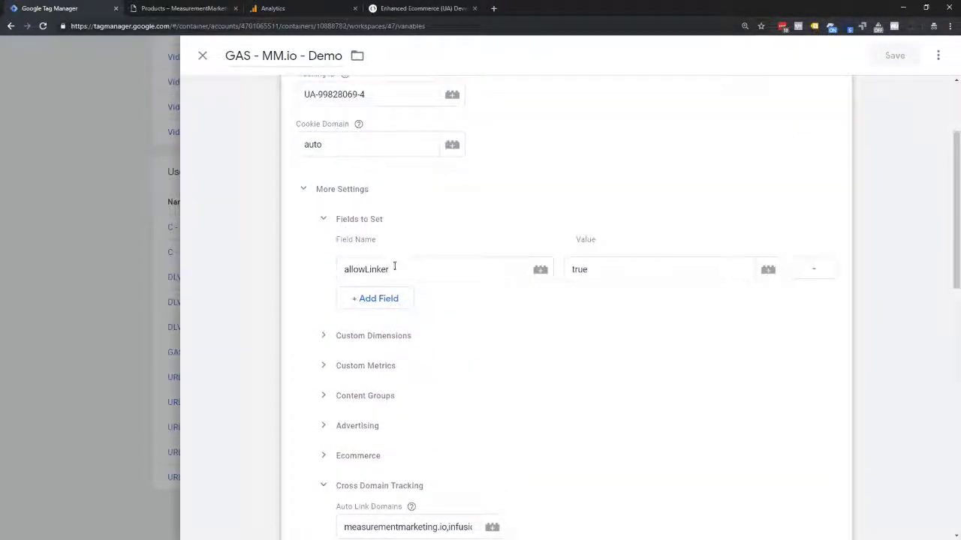
{"action": "scroll", "coordinate": [449, 288], "scroll_direction": "down", "scroll_amount": 1}
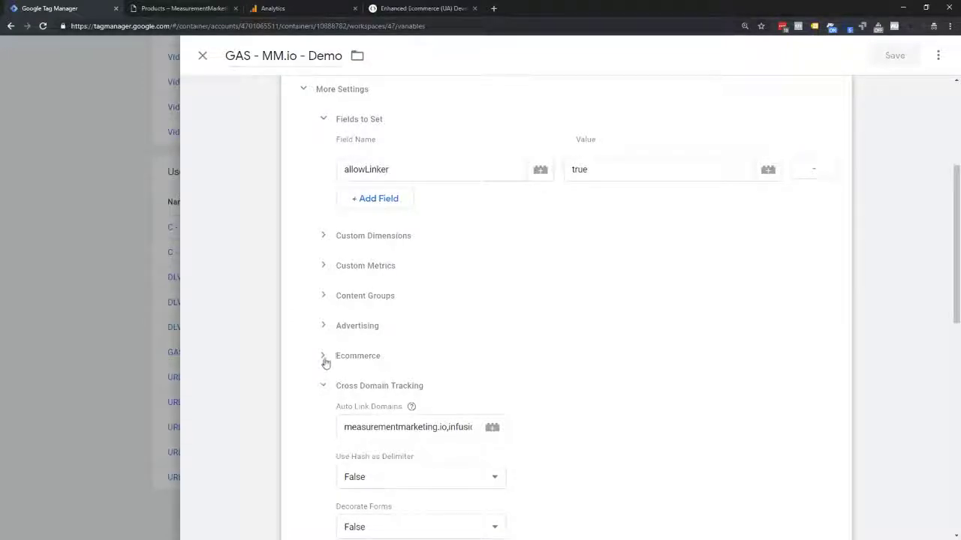
{"action": "left_click", "coordinate": [325, 358]}
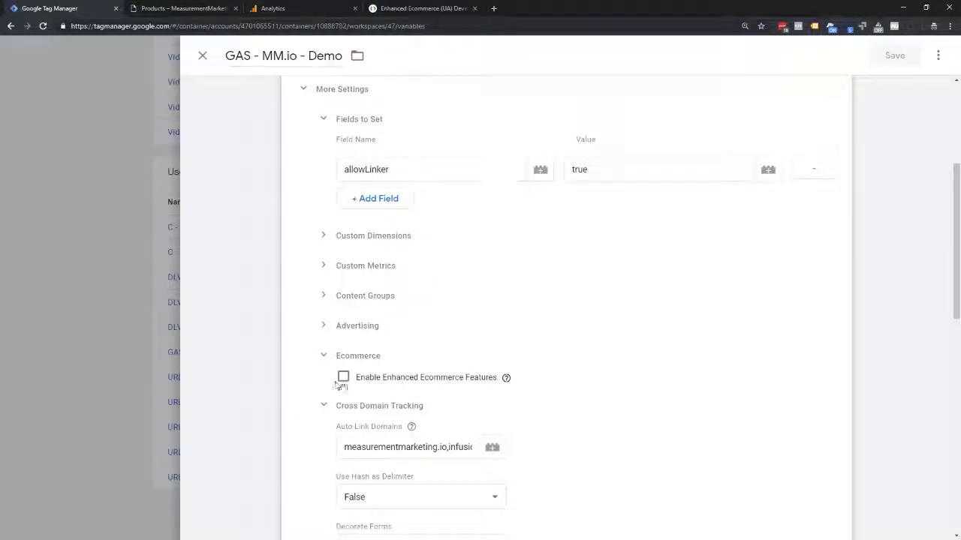
{"action": "left_click", "coordinate": [343, 379]}
{"action": "scroll", "coordinate": [415, 361], "scroll_direction": "down", "scroll_amount": 2}
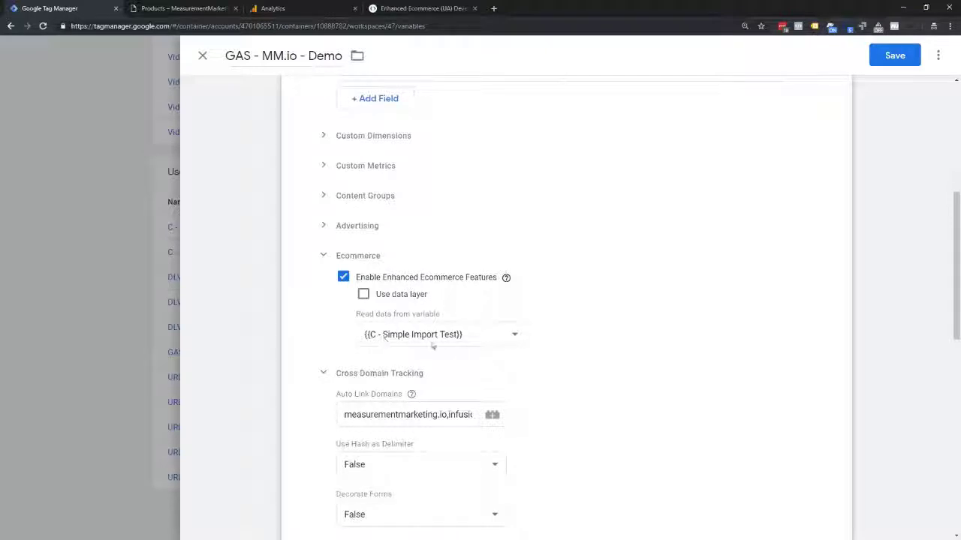
{"action": "left_click", "coordinate": [364, 296]}
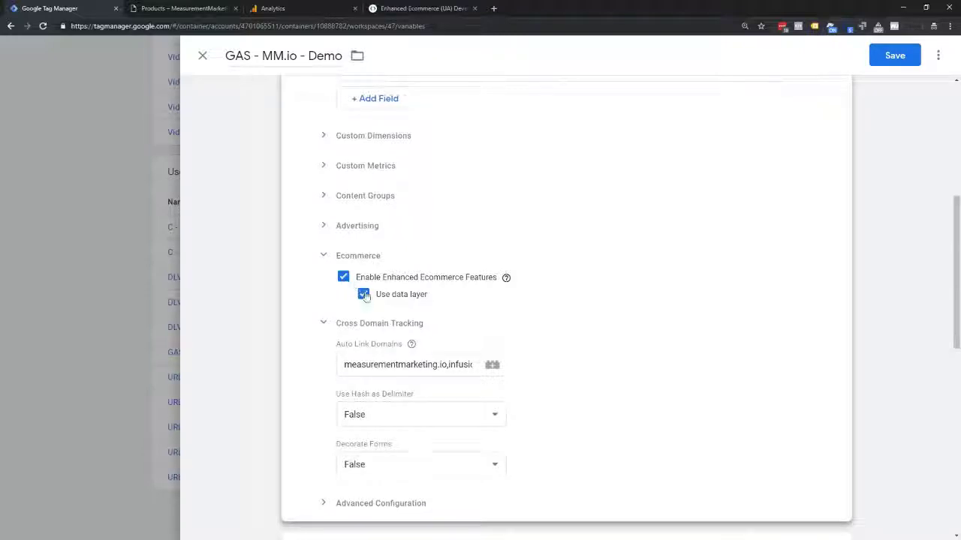
{"action": "scroll", "coordinate": [500, 298], "scroll_direction": "up", "scroll_amount": 3}
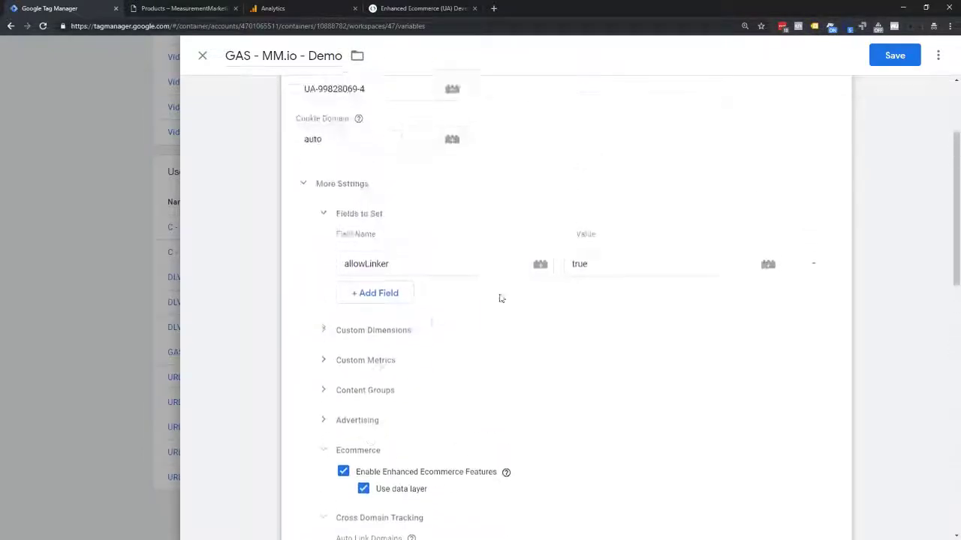
{"action": "left_click", "coordinate": [893, 55]}
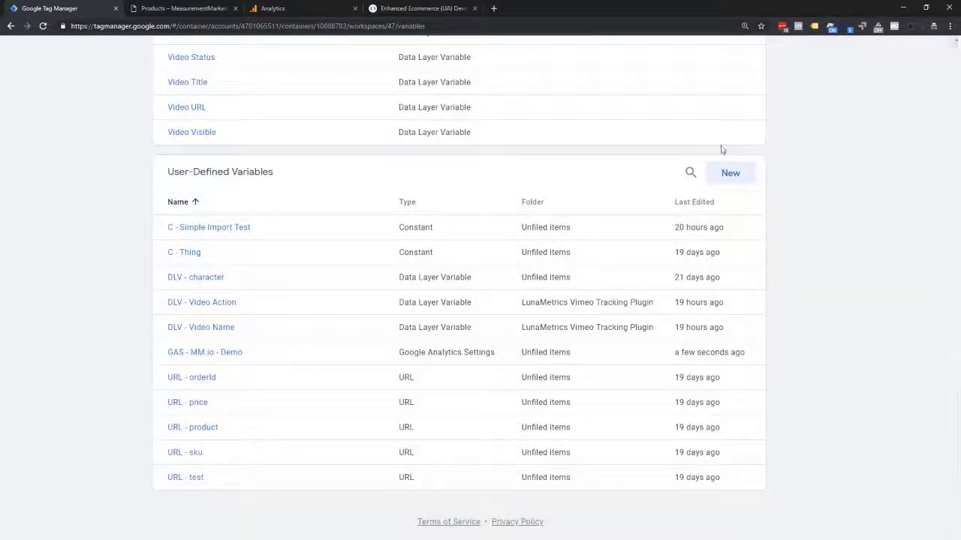
{"action": "scroll", "coordinate": [390, 314], "scroll_direction": "up", "scroll_amount": 5}
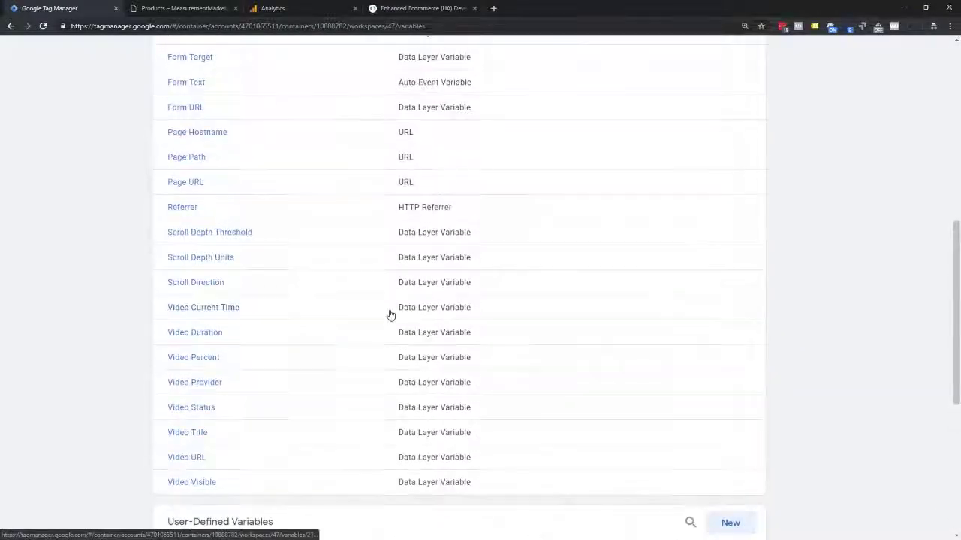
Step: Refresh the Tag Manager preview of the Default Workspace and reload the store's Shop page
{"action": "scroll", "coordinate": [389, 314], "scroll_direction": "up", "scroll_amount": 5}
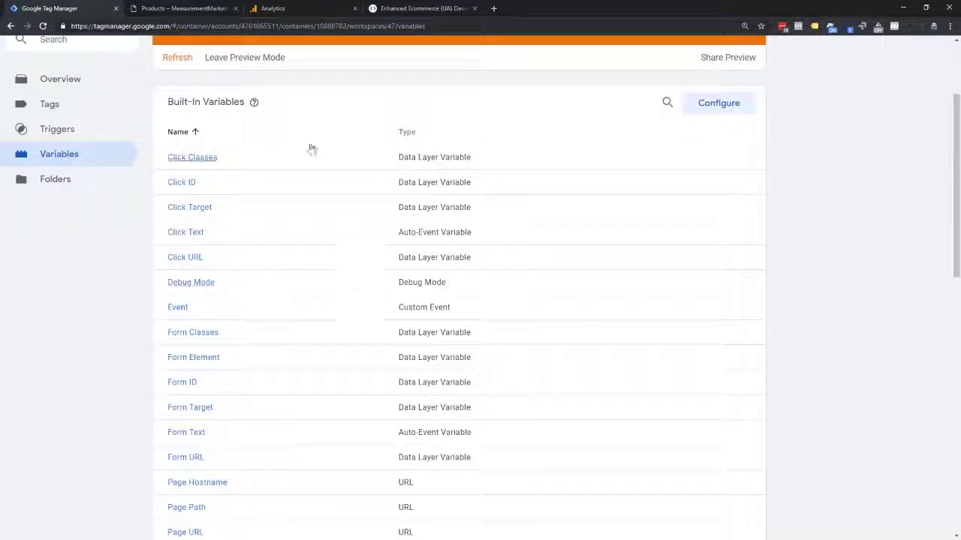
{"action": "left_click", "coordinate": [189, 9]}
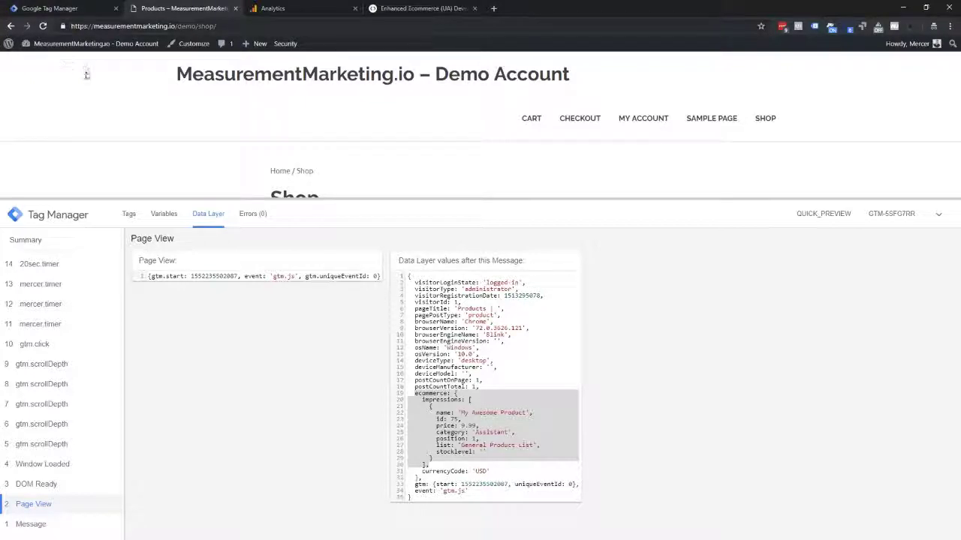
{"action": "left_click", "coordinate": [47, 9]}
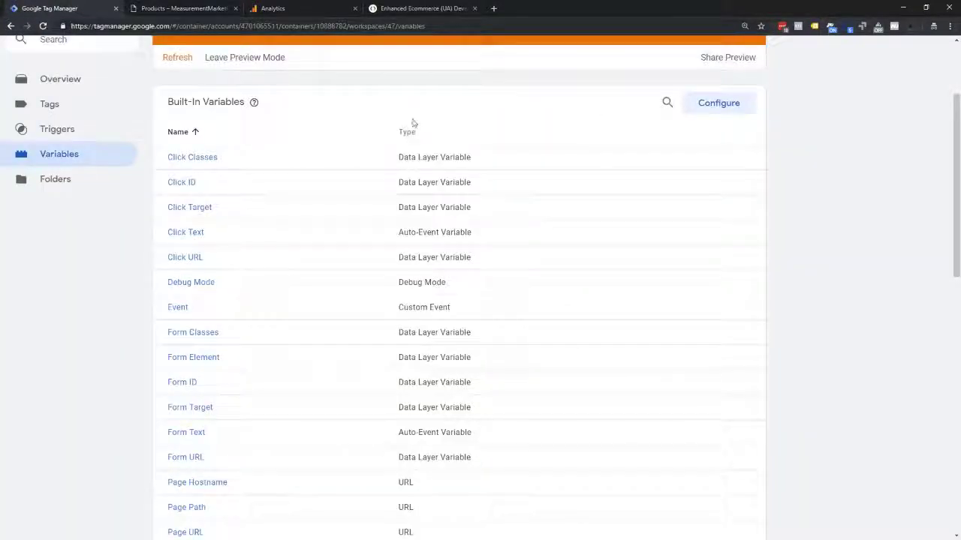
{"action": "scroll", "coordinate": [412, 122], "scroll_direction": "up", "scroll_amount": 2}
{"action": "left_click", "coordinate": [178, 199]}
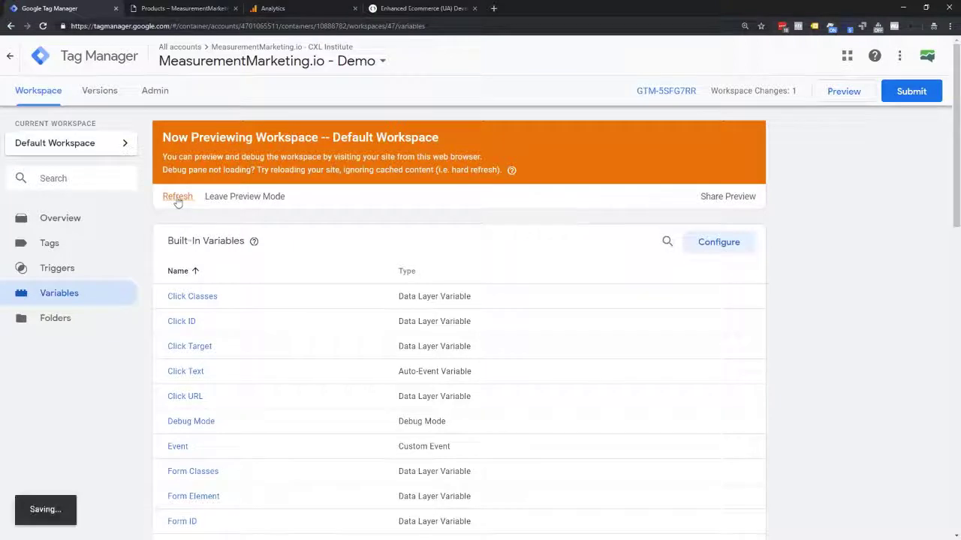
{"action": "left_click", "coordinate": [180, 8]}
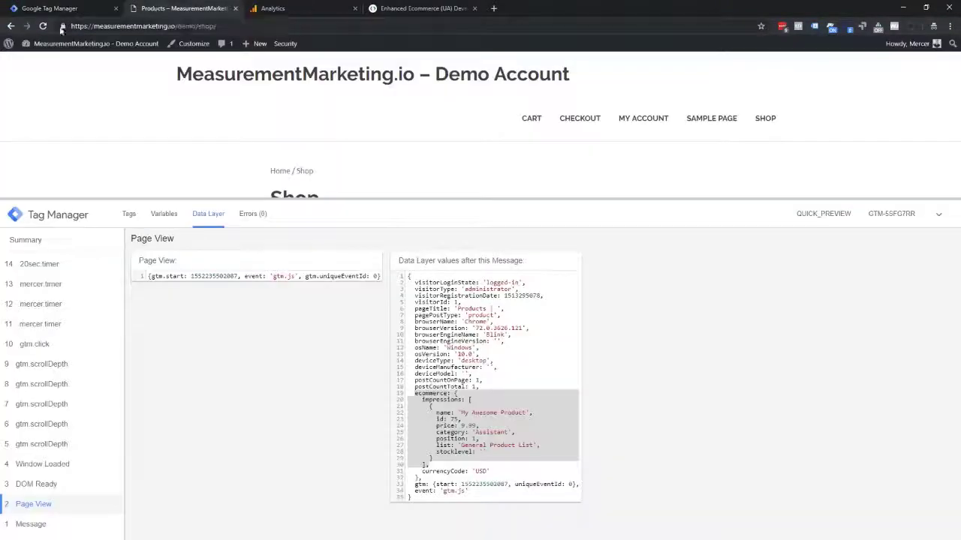
{"action": "left_click", "coordinate": [42, 26]}
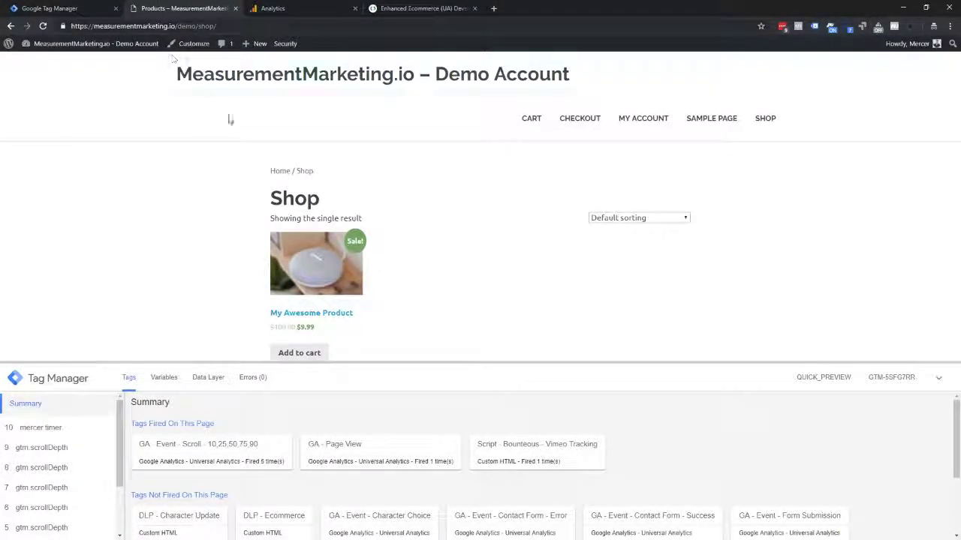
{"action": "left_click", "coordinate": [294, 10]}
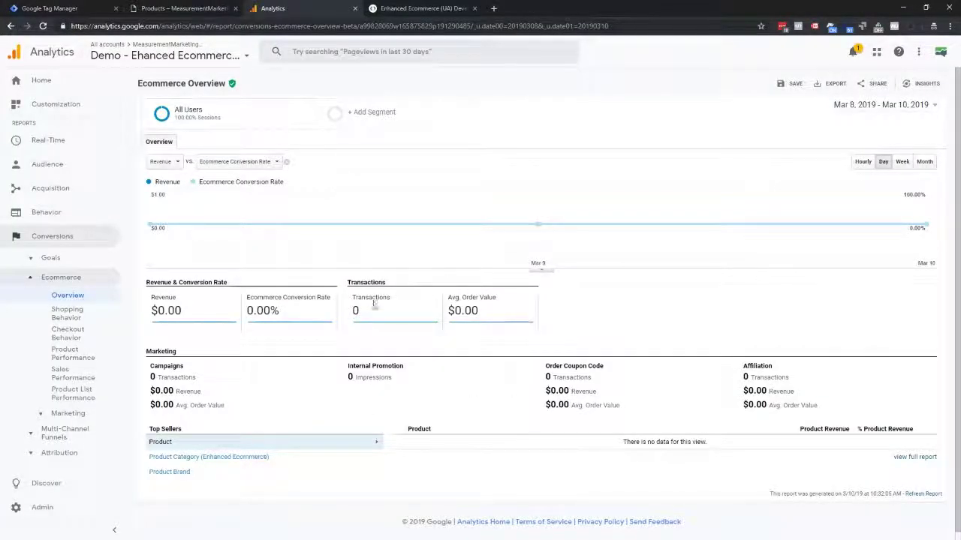
{"action": "left_click", "coordinate": [75, 9]}
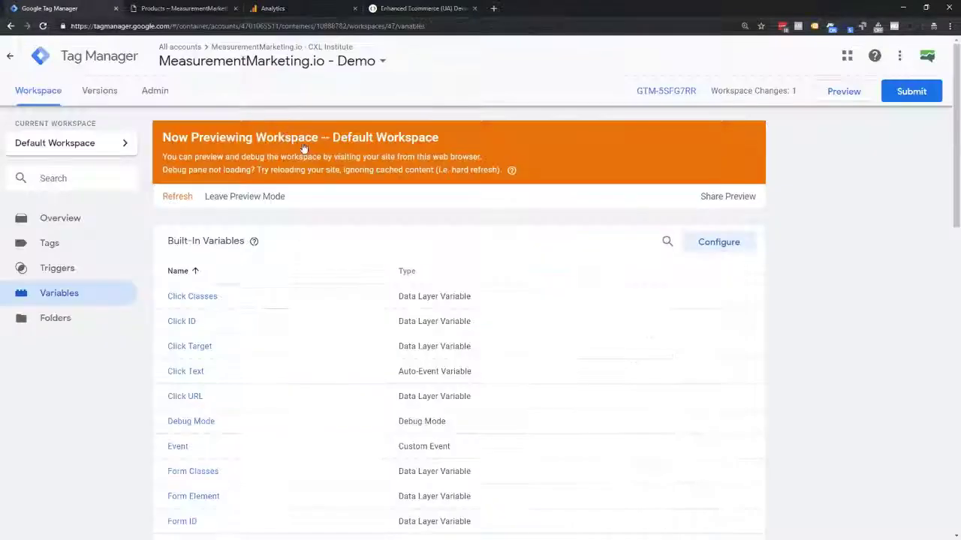
{"action": "key", "text": "ctrl+shift+j"}
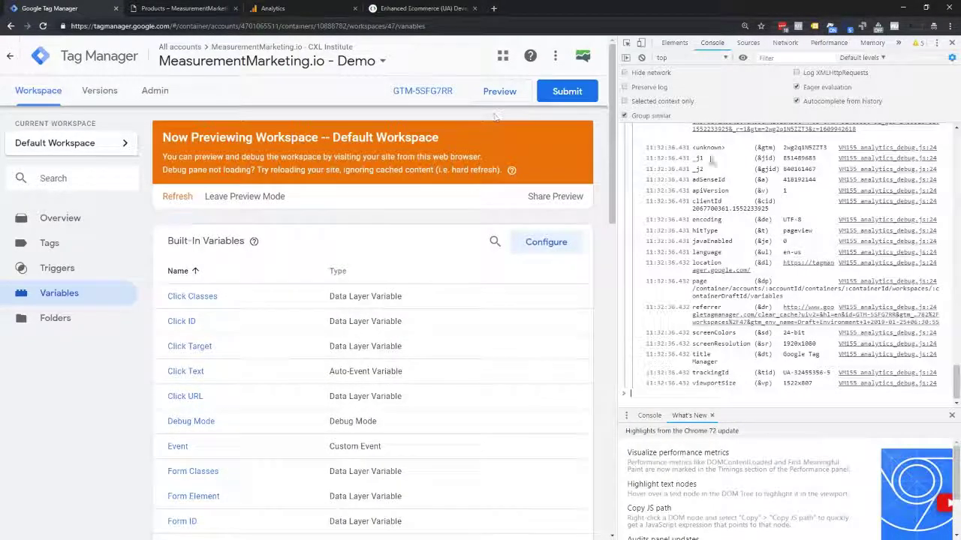
{"action": "scroll", "coordinate": [739, 220], "scroll_direction": "up", "scroll_amount": 10}
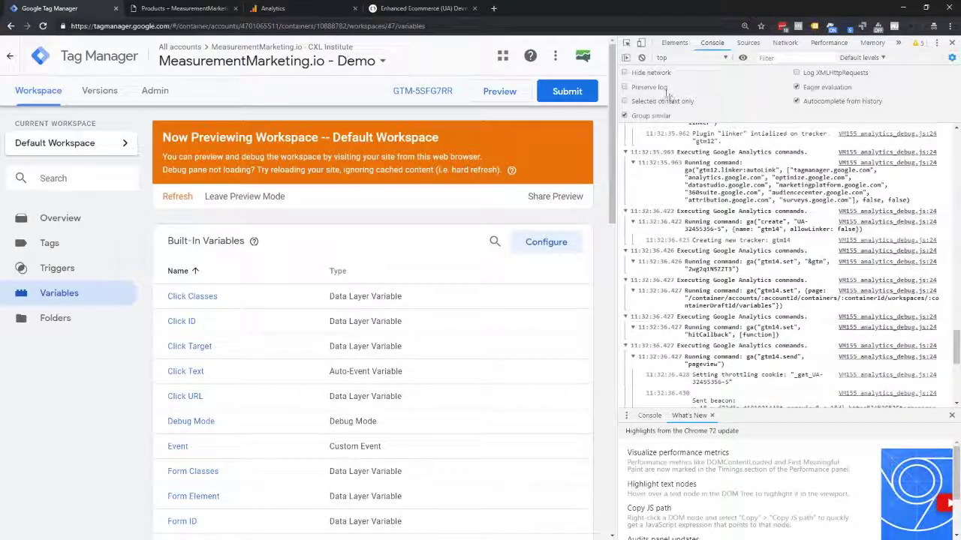
{"action": "scroll", "coordinate": [682, 226], "scroll_direction": "down", "scroll_amount": 5}
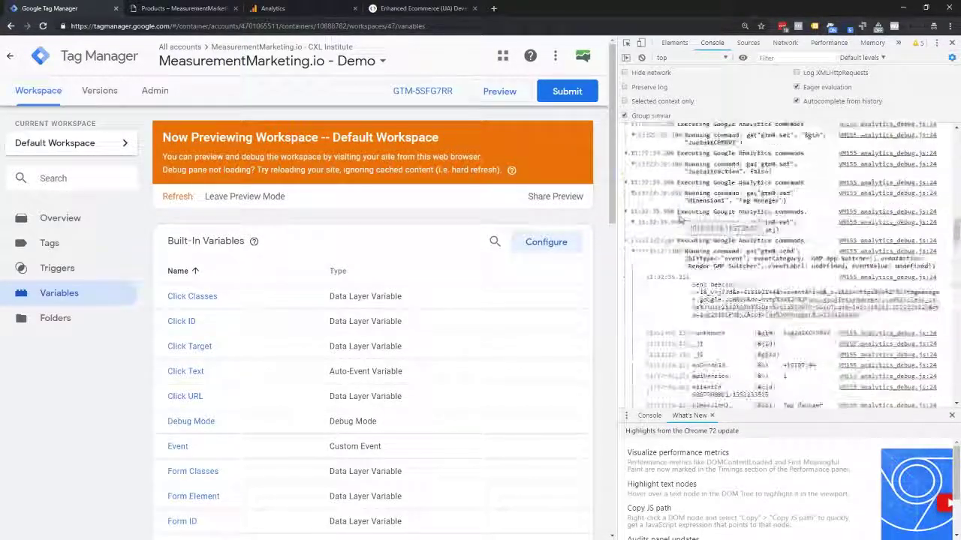
{"action": "scroll", "coordinate": [680, 217], "scroll_direction": "up", "scroll_amount": 5}
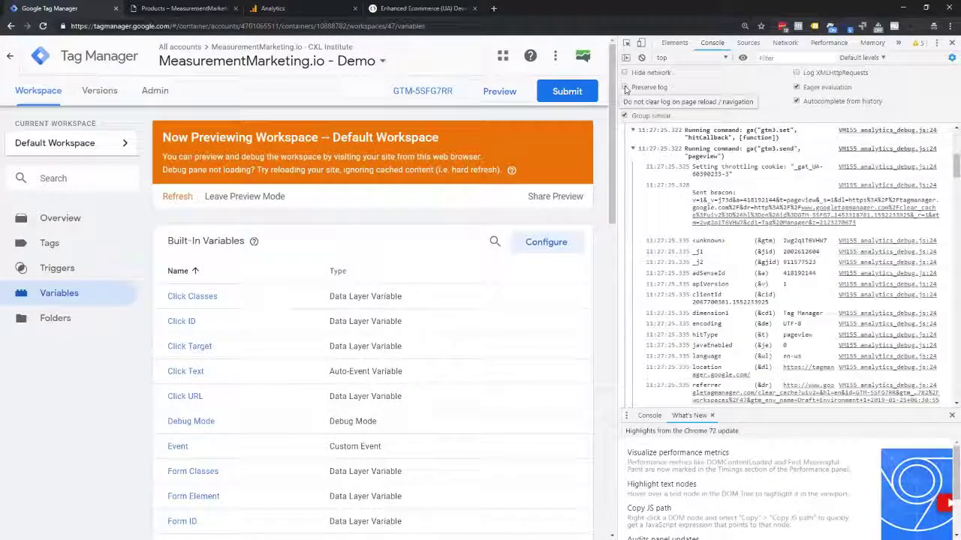
{"action": "scroll", "coordinate": [675, 213], "scroll_direction": "up", "scroll_amount": 5}
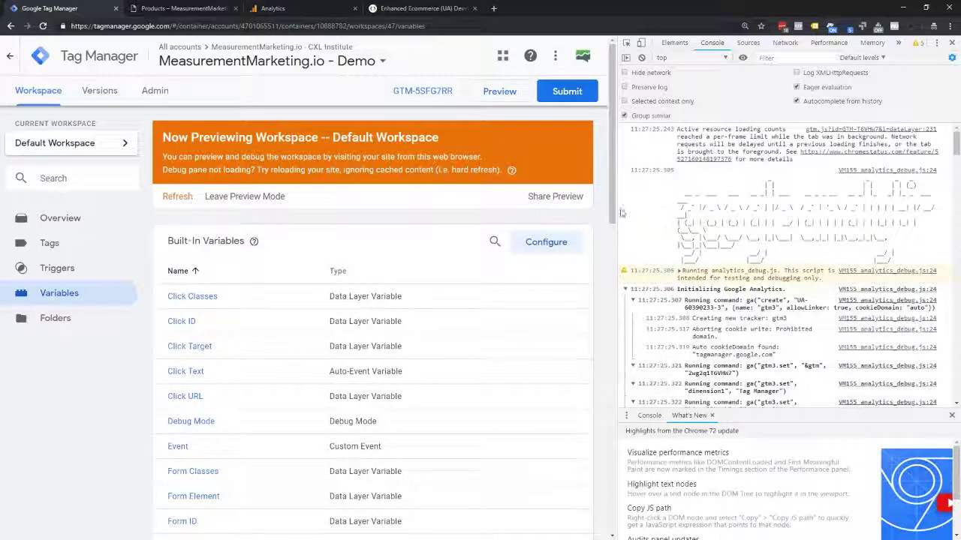
{"action": "left_click_drag", "start_coordinate": [617, 209], "coordinate": [560, 208]}
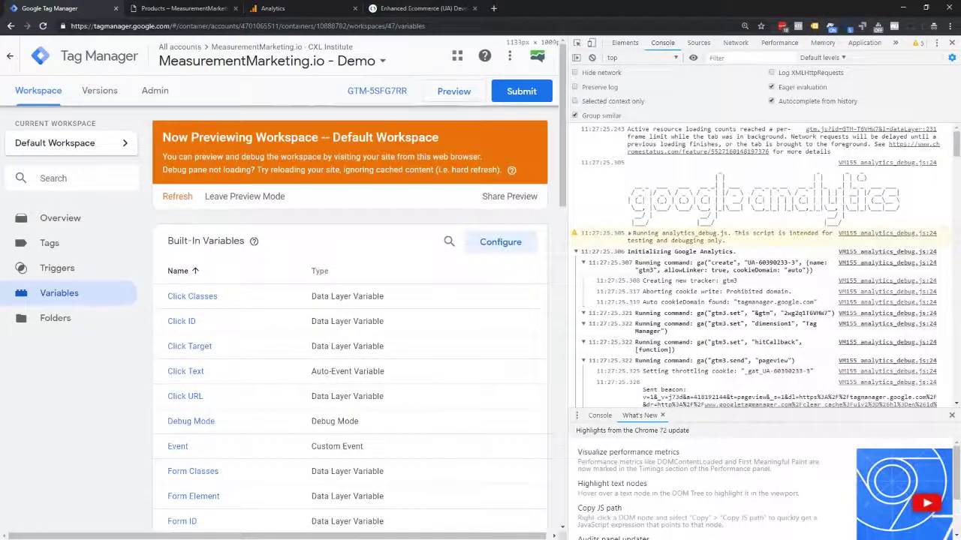
Step: Open the browser's developer console on the Shop page, widen it, and examine the ecommerce impression fields in the pageview hit
{"action": "left_click", "coordinate": [183, 8]}
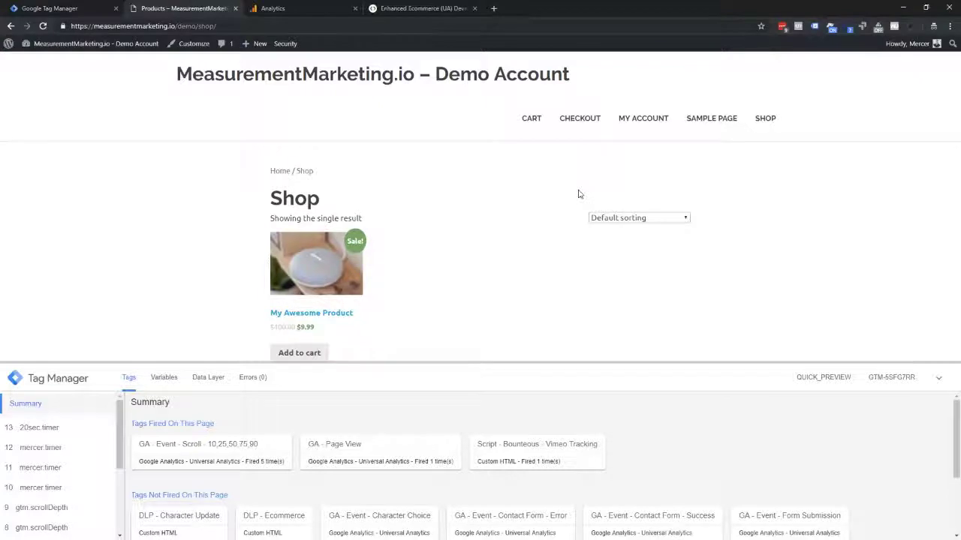
{"action": "key", "text": "F12"}
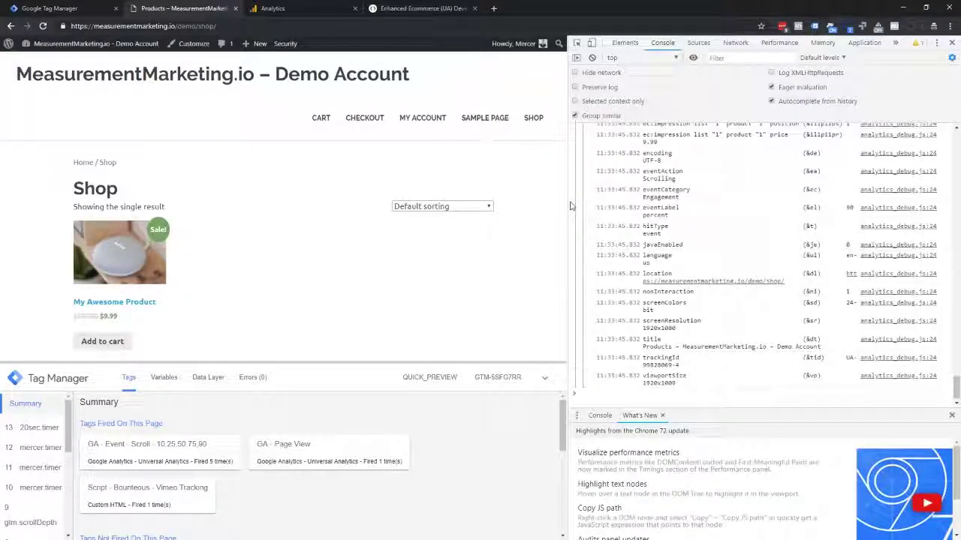
{"action": "left_click_drag", "start_coordinate": [568, 207], "coordinate": [472, 207]}
{"action": "scroll", "coordinate": [698, 231], "scroll_direction": "up", "scroll_amount": 15}
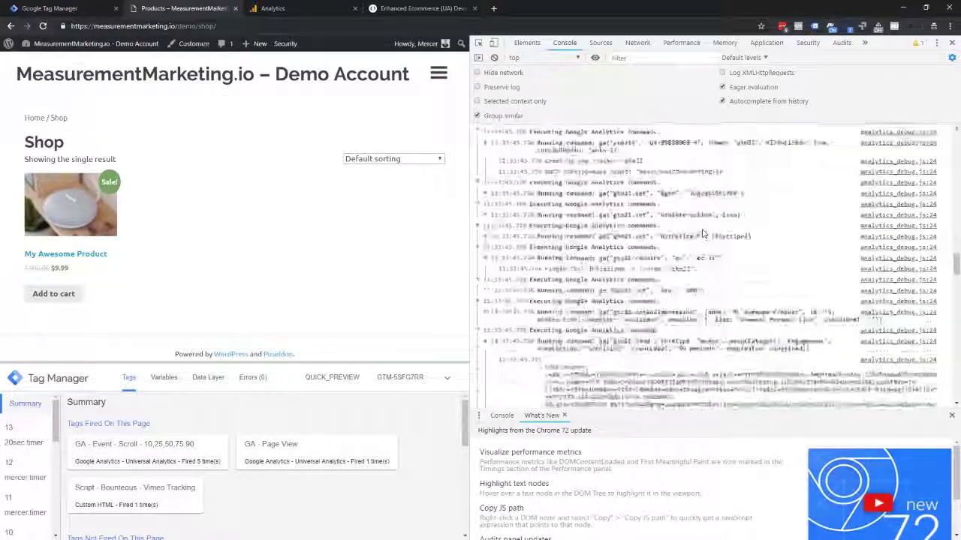
{"action": "scroll", "coordinate": [704, 233], "scroll_direction": "up", "scroll_amount": 10}
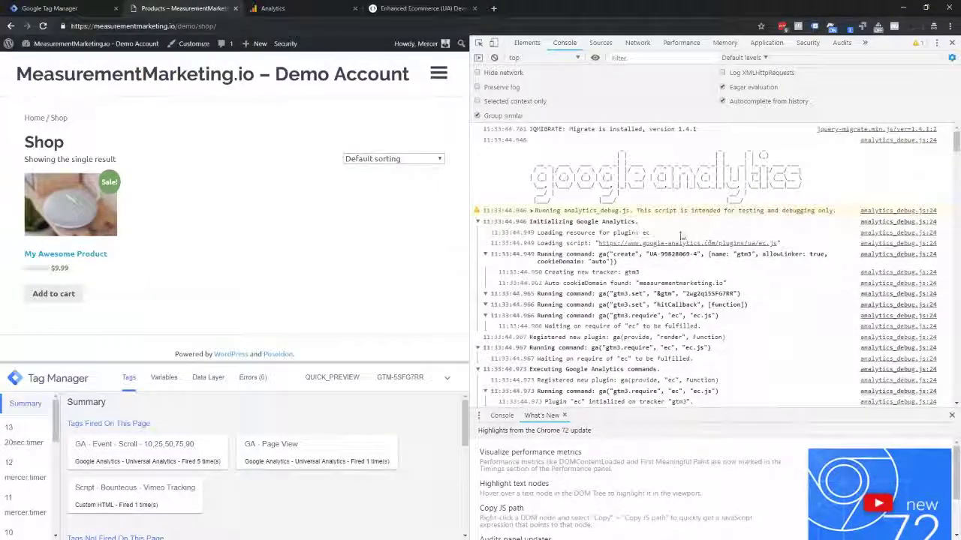
{"action": "scroll", "coordinate": [681, 214], "scroll_direction": "down", "scroll_amount": 2}
{"action": "scroll", "coordinate": [682, 213], "scroll_direction": "down", "scroll_amount": 5}
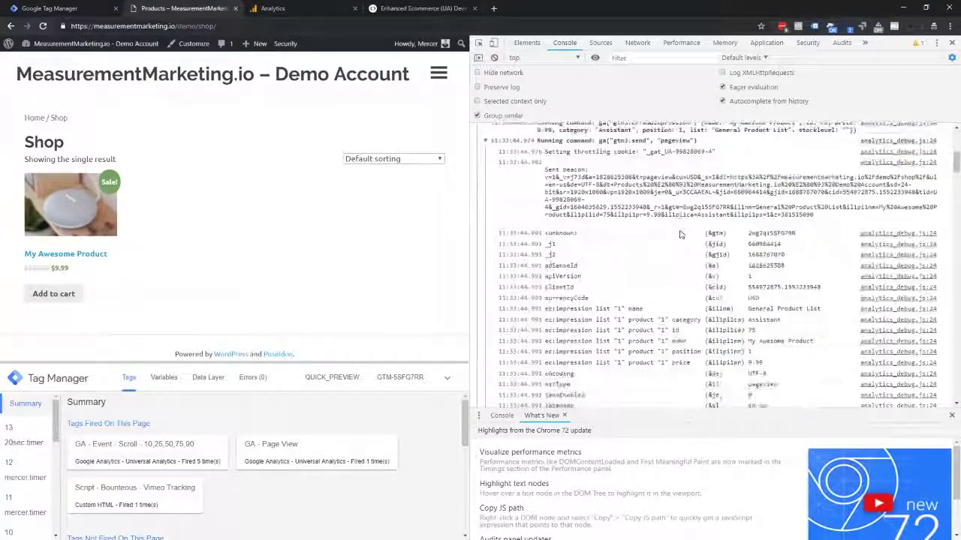
{"action": "scroll", "coordinate": [680, 235], "scroll_direction": "down", "scroll_amount": 1}
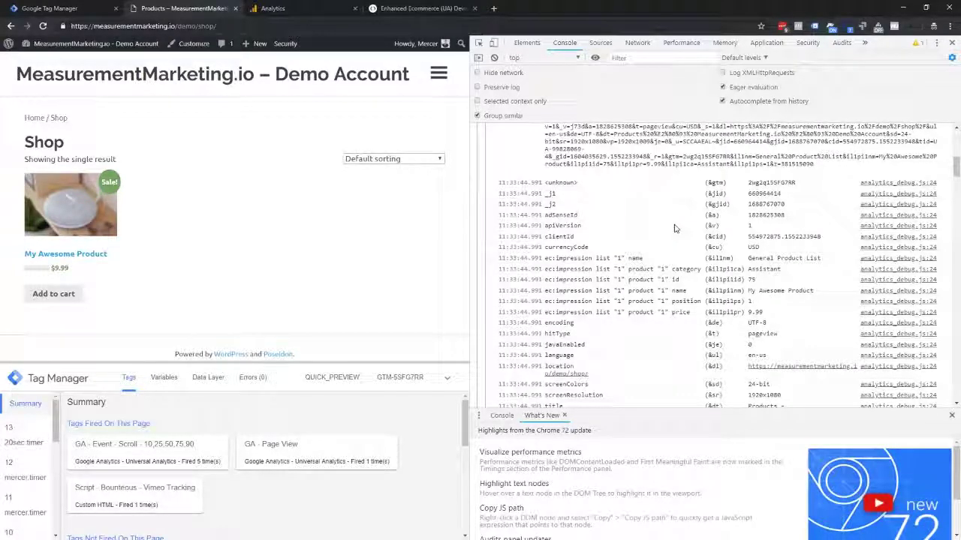
{"action": "scroll", "coordinate": [674, 229], "scroll_direction": "down", "scroll_amount": 1}
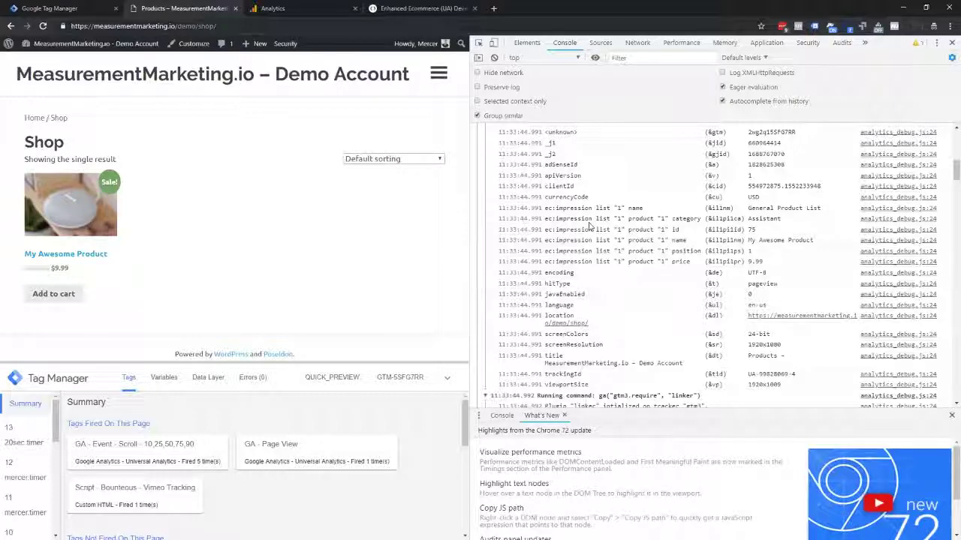
Step: Examine the ecommerce impression fields sent with the scroll-tracking event hits in the console log
{"action": "scroll", "coordinate": [600, 221], "scroll_direction": "down", "scroll_amount": 10}
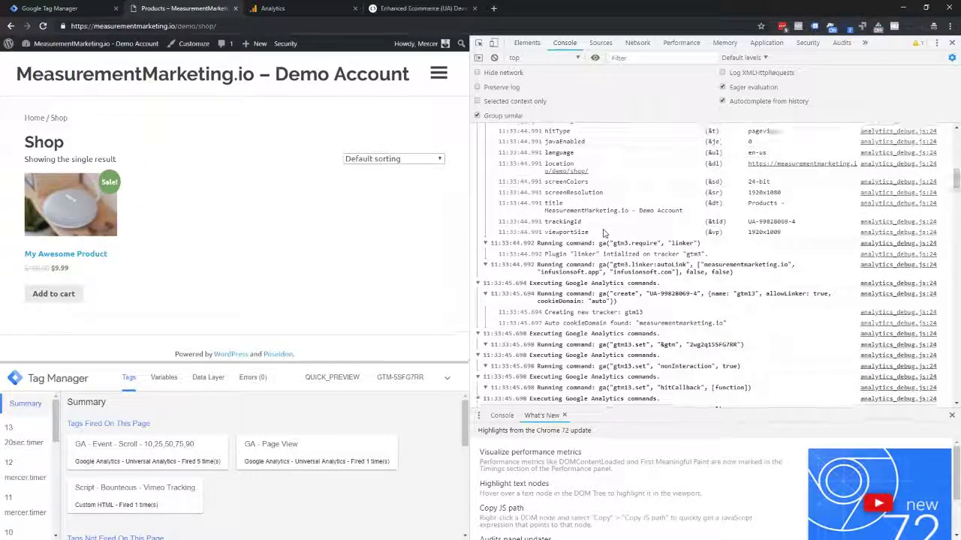
{"action": "scroll", "coordinate": [604, 233], "scroll_direction": "down", "scroll_amount": 6}
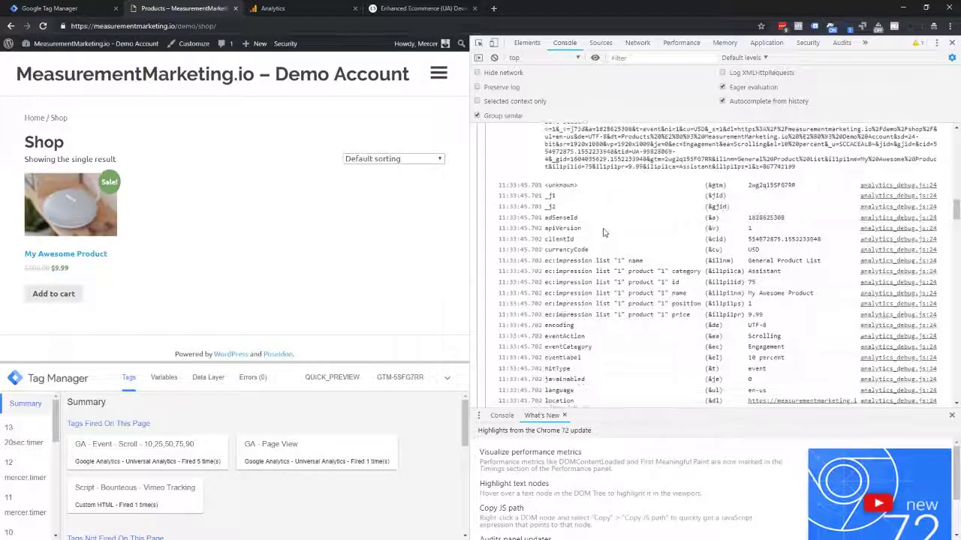
{"action": "scroll", "coordinate": [604, 233], "scroll_direction": "down", "scroll_amount": 2}
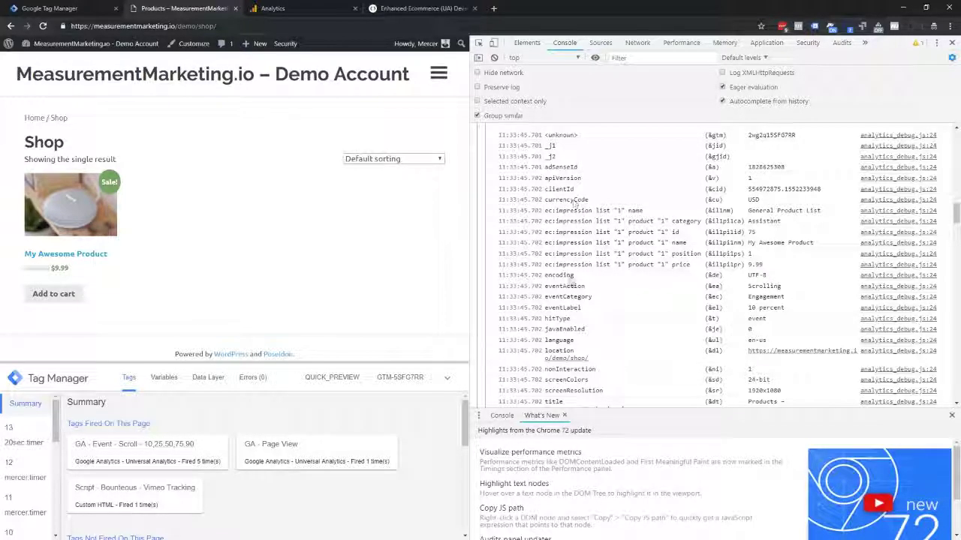
{"action": "scroll", "coordinate": [570, 280], "scroll_direction": "down", "scroll_amount": 5}
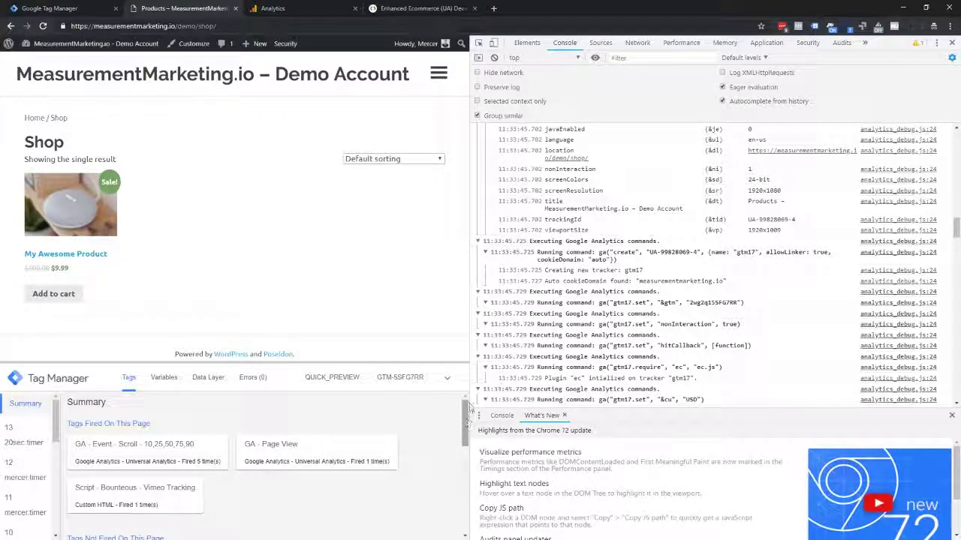
{"action": "scroll", "coordinate": [636, 285], "scroll_direction": "up", "scroll_amount": 3}
{"action": "scroll", "coordinate": [636, 285], "scroll_direction": "up", "scroll_amount": 2}
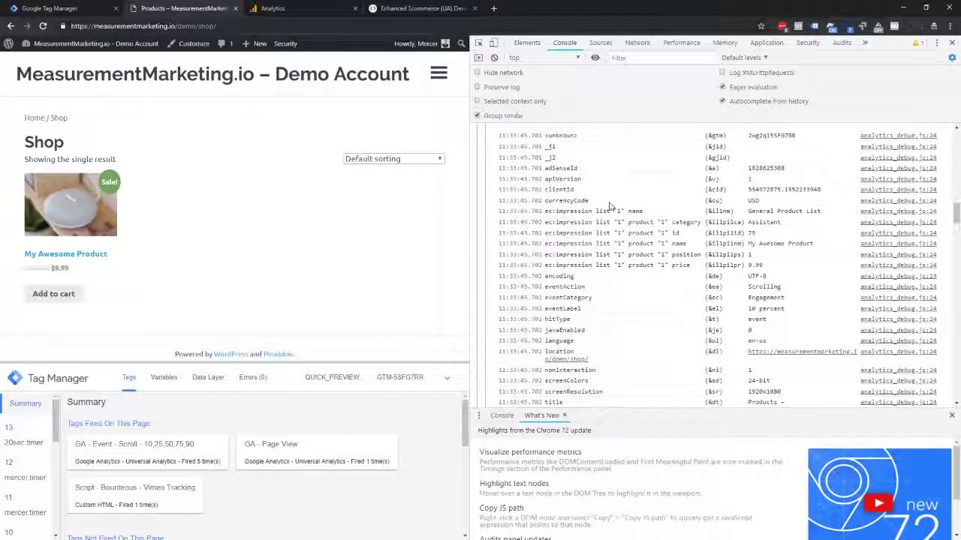
{"action": "scroll", "coordinate": [582, 331], "scroll_direction": "down", "scroll_amount": 3}
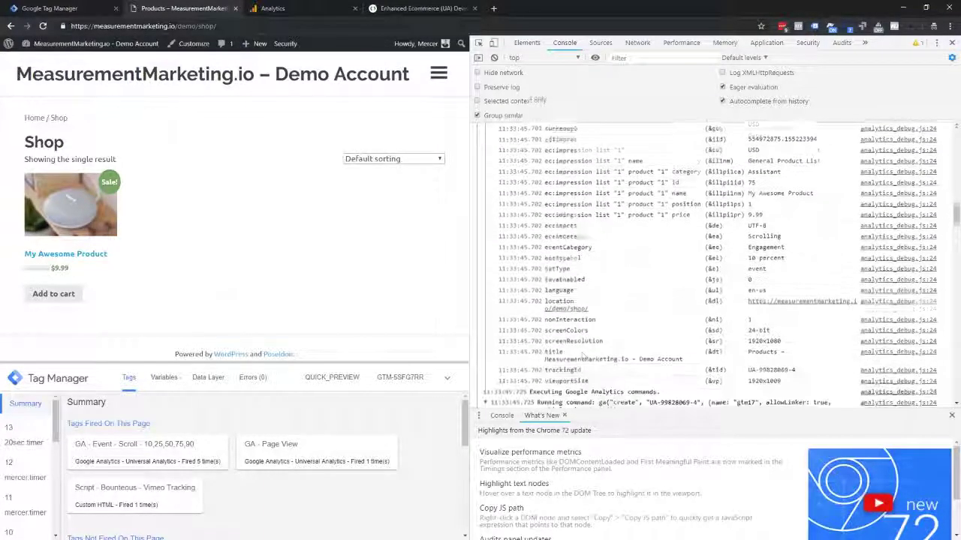
{"action": "scroll", "coordinate": [582, 331], "scroll_direction": "down", "scroll_amount": 8}
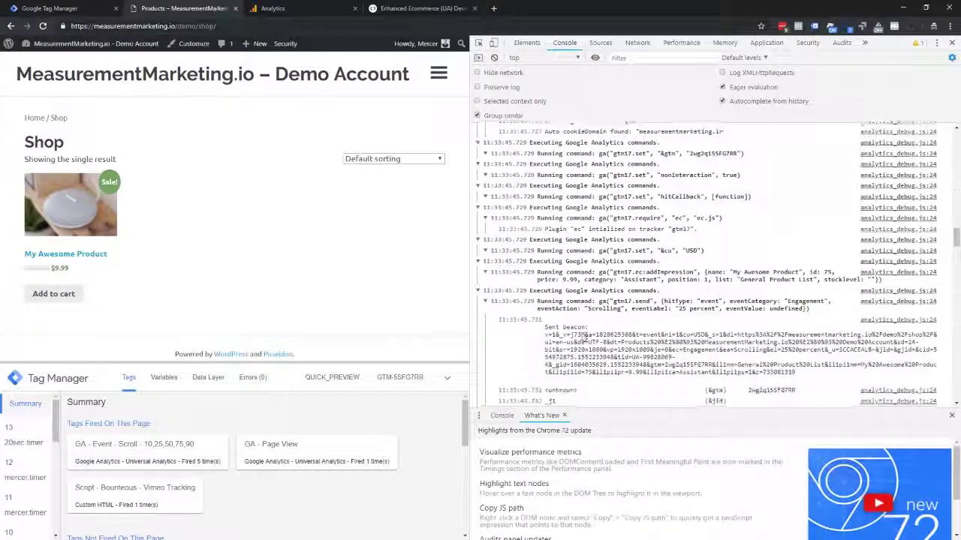
{"action": "scroll", "coordinate": [582, 330], "scroll_direction": "down", "scroll_amount": 3}
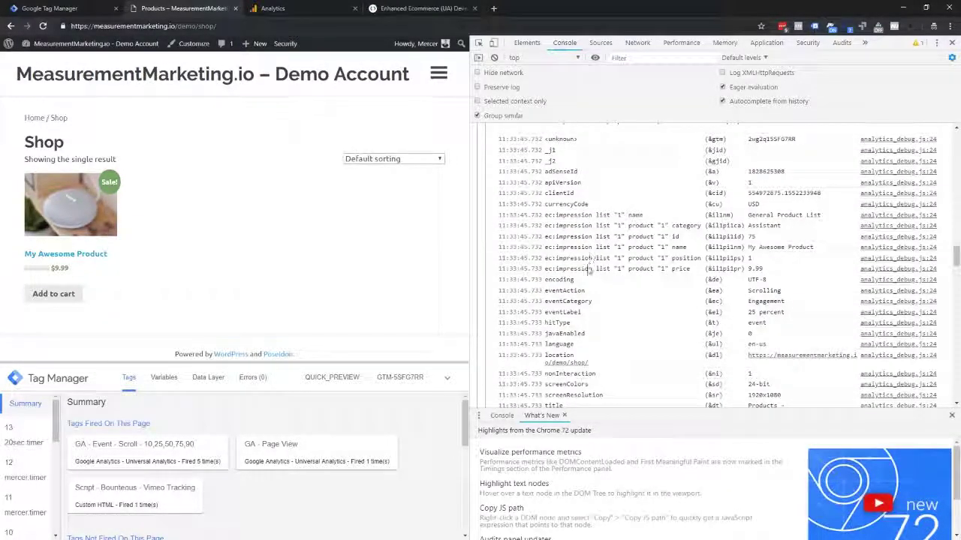
{"action": "scroll", "coordinate": [588, 275], "scroll_direction": "down", "scroll_amount": 5}
{"action": "scroll", "coordinate": [589, 275], "scroll_direction": "down", "scroll_amount": 10}
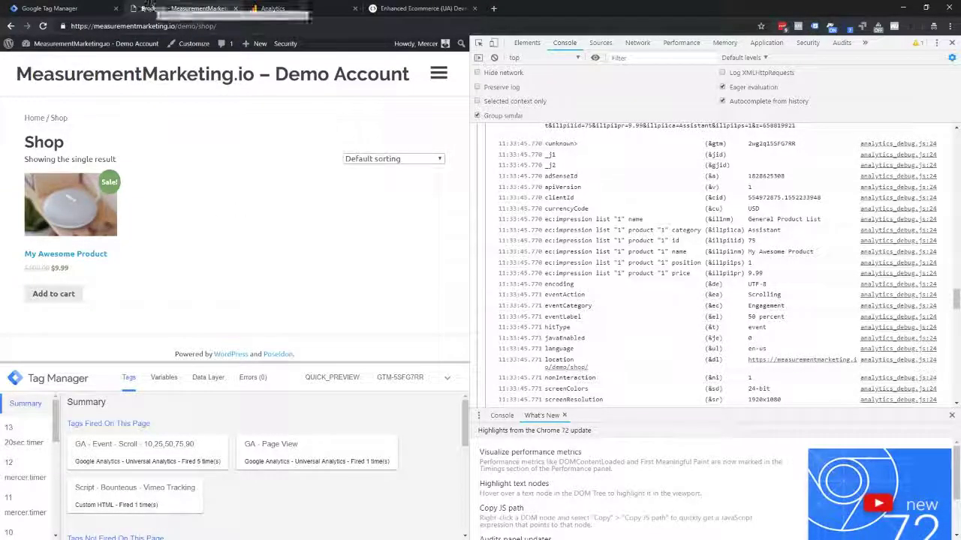
Step: Switch to Google Tag Manager, close its developer console, and review the Ecommerce settings of the GAS - MM.io - Demo variable
{"action": "left_click", "coordinate": [66, 9]}
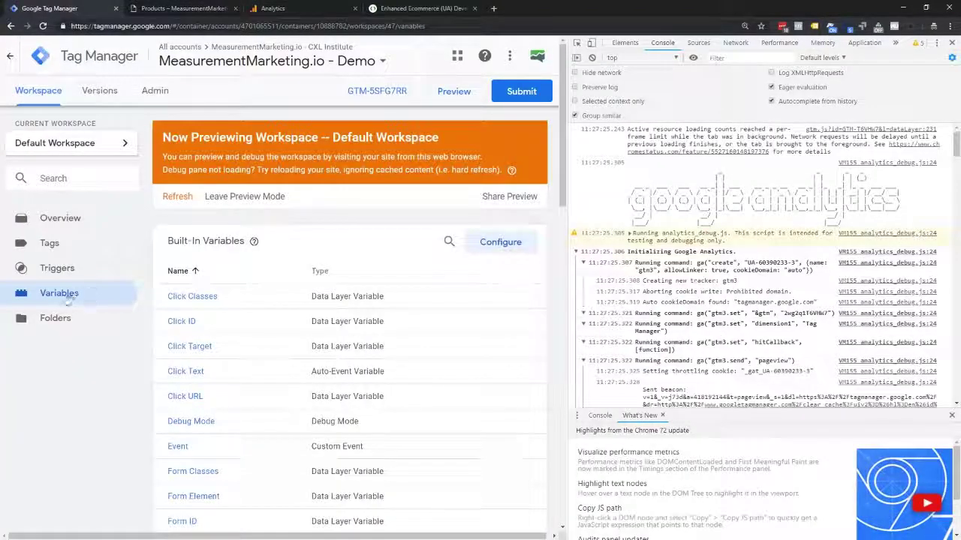
{"action": "scroll", "coordinate": [268, 316], "scroll_direction": "down", "scroll_amount": 7}
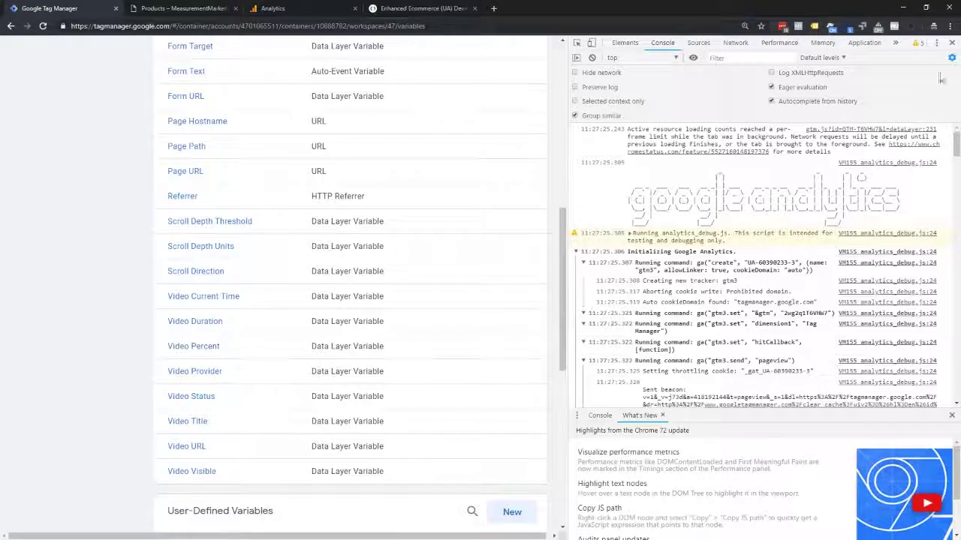
{"action": "left_click", "coordinate": [952, 44]}
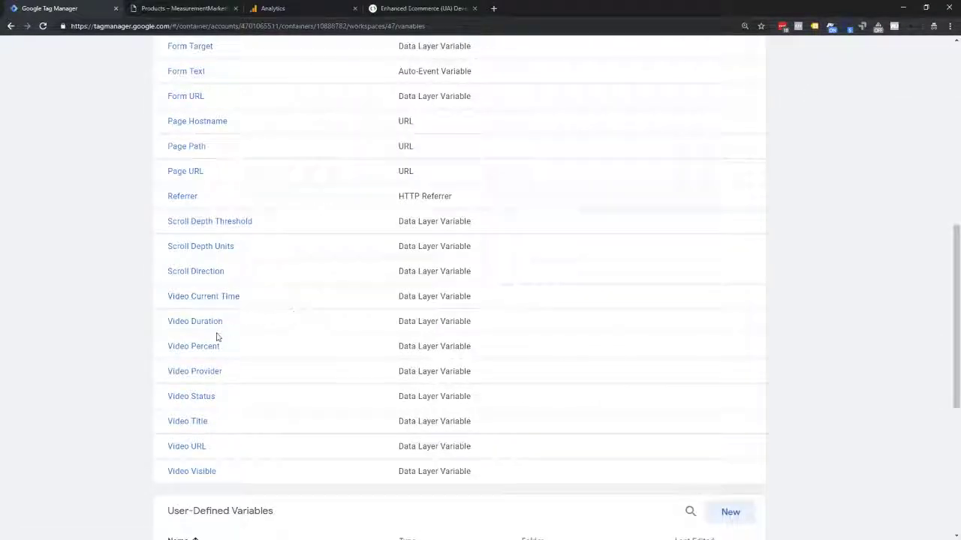
{"action": "scroll", "coordinate": [214, 337], "scroll_direction": "down", "scroll_amount": 5}
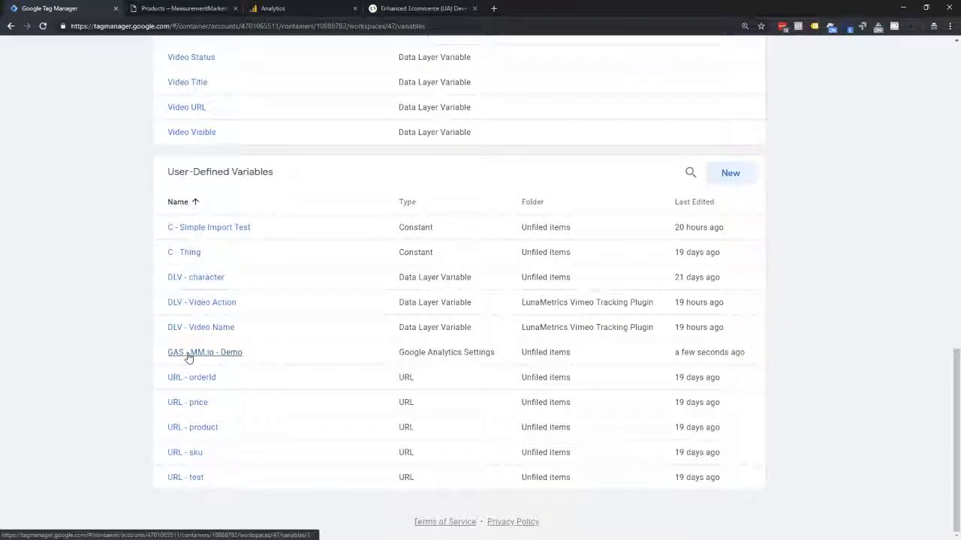
{"action": "left_click", "coordinate": [190, 354]}
{"action": "scroll", "coordinate": [397, 356], "scroll_direction": "down", "scroll_amount": 2}
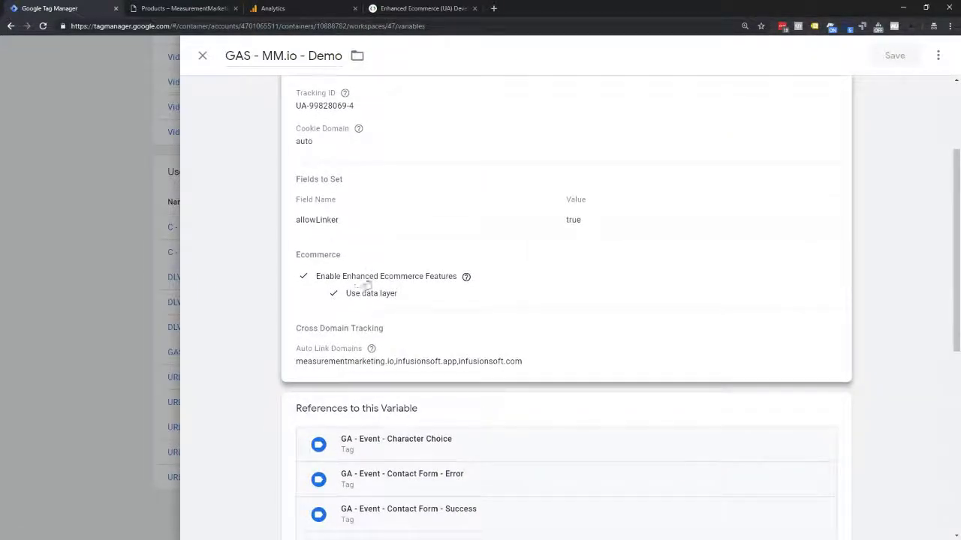
Step: Turn off Enable Enhanced Ecommerce Features in the GAS - MM.io - Demo variable and save the variable
{"action": "scroll", "coordinate": [345, 246], "scroll_direction": "up", "scroll_amount": 2}
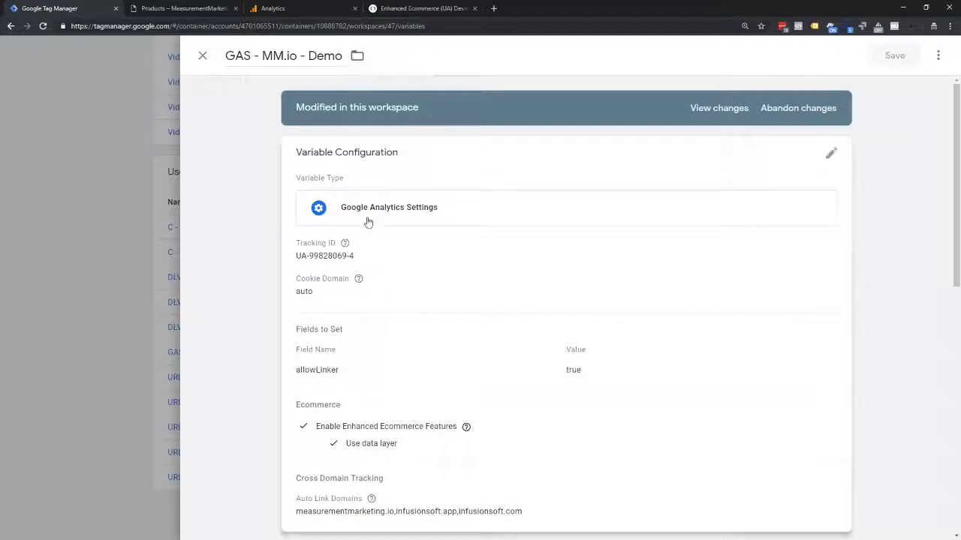
{"action": "scroll", "coordinate": [352, 343], "scroll_direction": "down", "scroll_amount": 2}
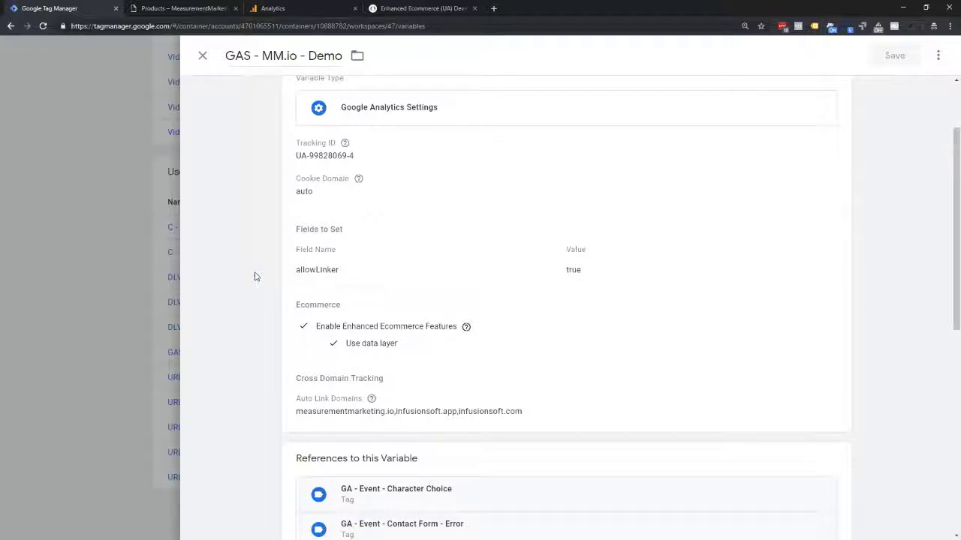
{"action": "left_click", "coordinate": [369, 320]}
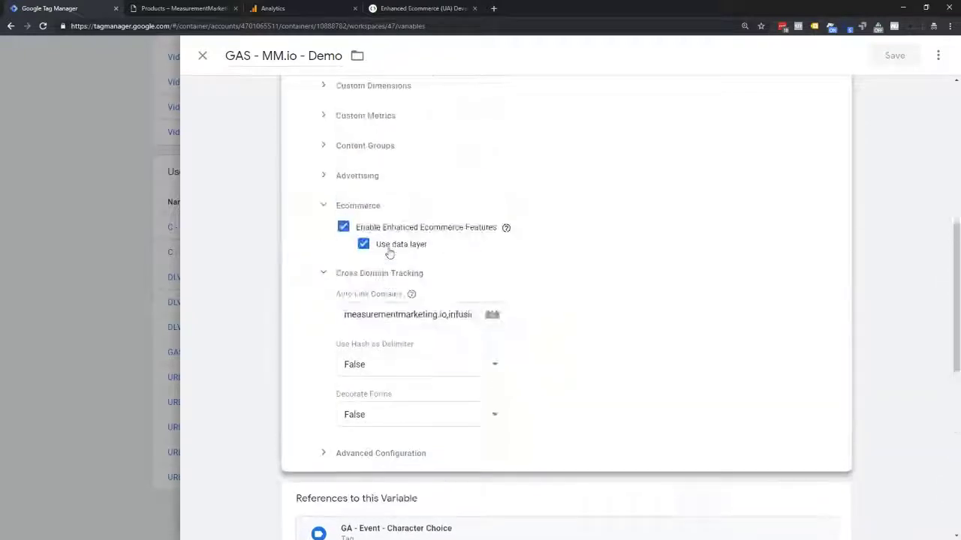
{"action": "left_click", "coordinate": [343, 327]}
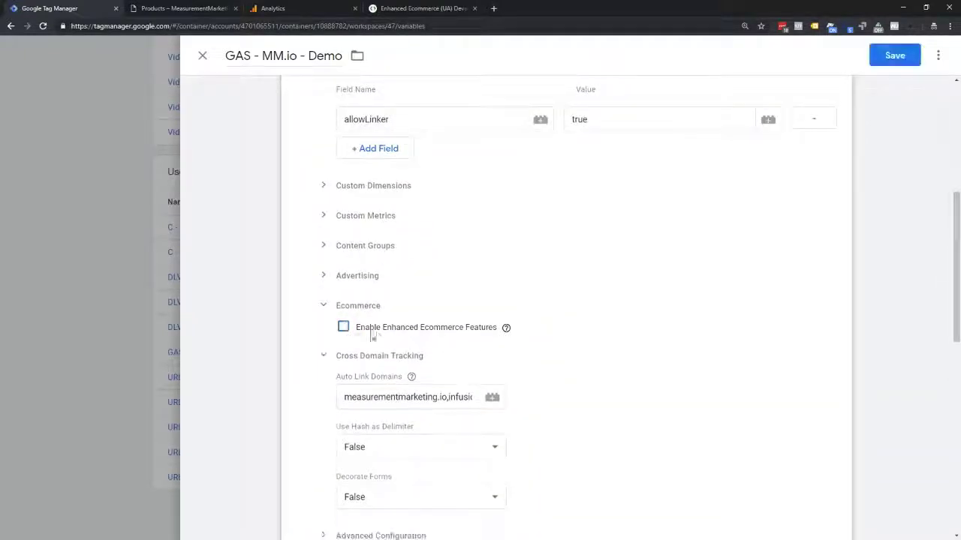
{"action": "left_click", "coordinate": [429, 306]}
{"action": "scroll", "coordinate": [428, 307], "scroll_direction": "up", "scroll_amount": 3}
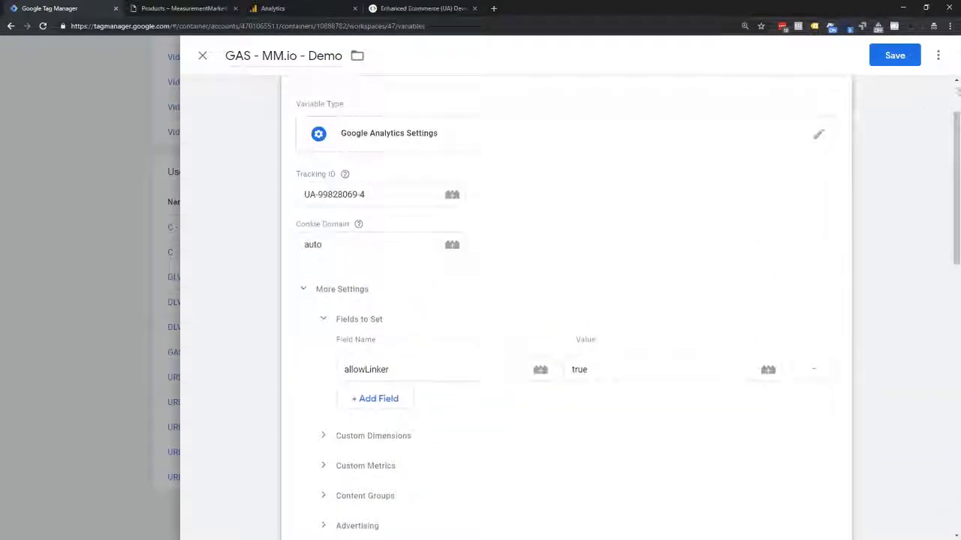
{"action": "left_click", "coordinate": [913, 62]}
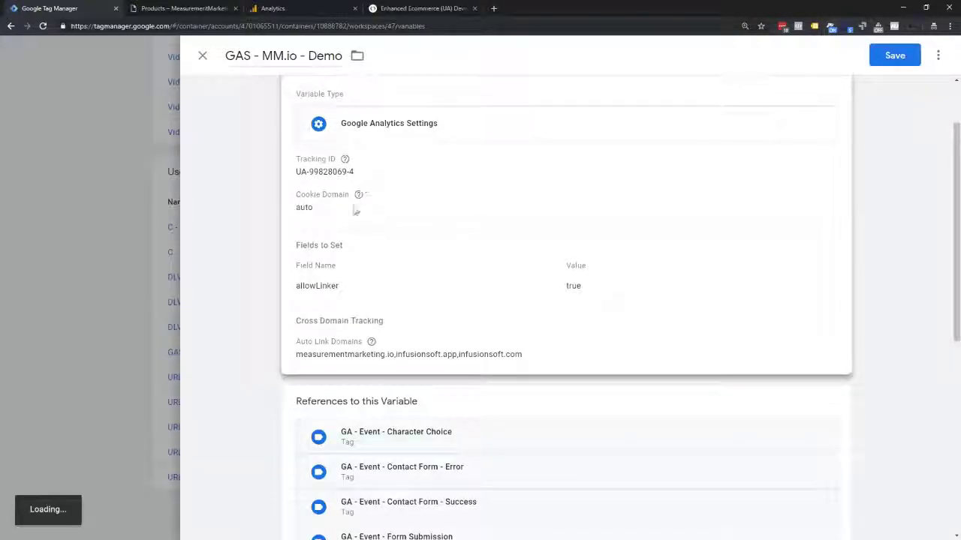
{"action": "scroll", "coordinate": [266, 247], "scroll_direction": "up", "scroll_amount": 15}
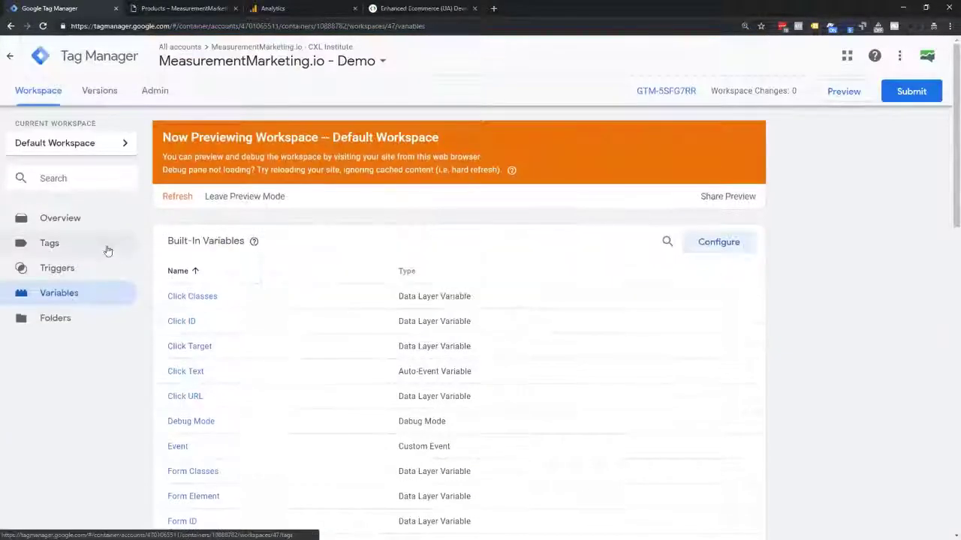
Step: Find the GA - Page View tag among the workspace's tags and open its tag configuration for editing
{"action": "left_click", "coordinate": [50, 243]}
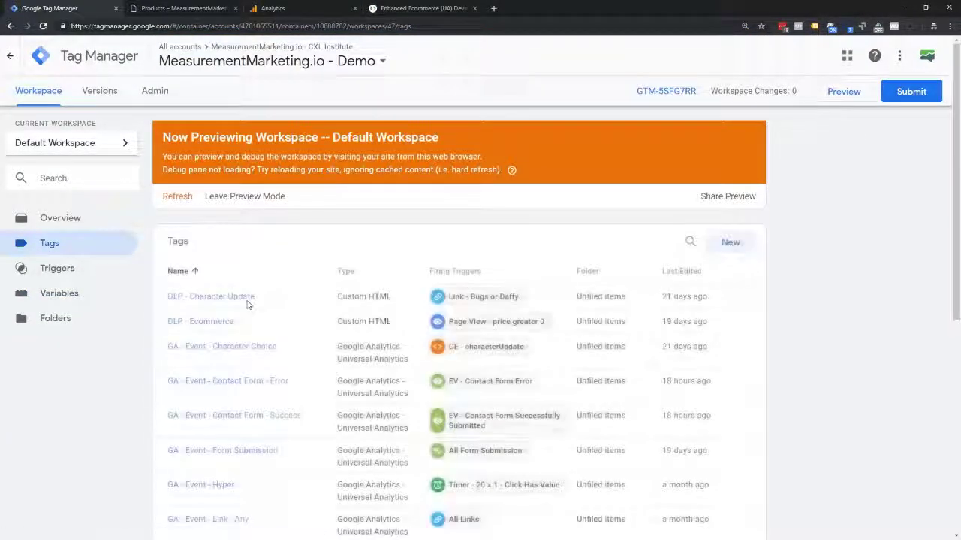
{"action": "scroll", "coordinate": [247, 304], "scroll_direction": "down", "scroll_amount": 6}
{"action": "scroll", "coordinate": [247, 304], "scroll_direction": "down", "scroll_amount": 3}
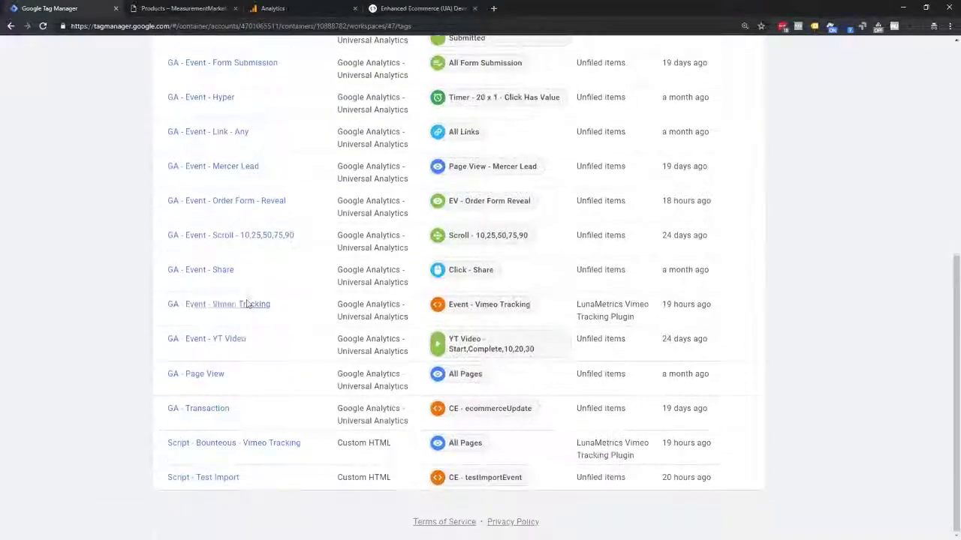
{"action": "left_click", "coordinate": [200, 381]}
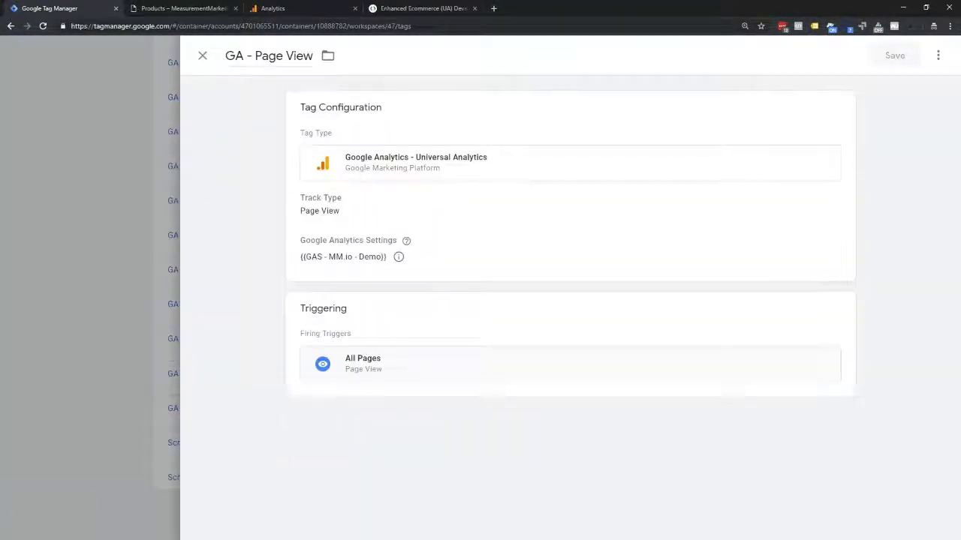
{"action": "left_click", "coordinate": [349, 228]}
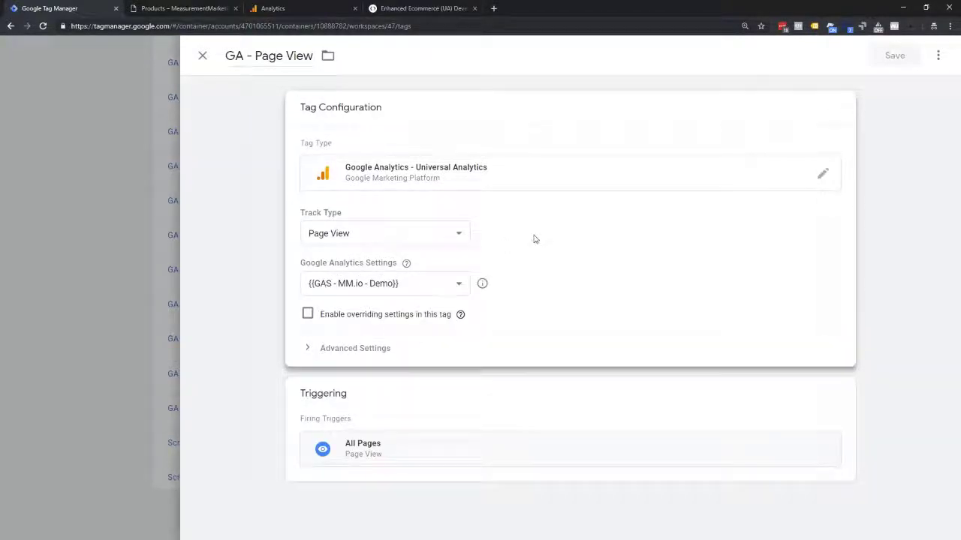
Step: Switch to the Shop page, narrow the developer console, and examine the ecommerce impressions in the Page View event's data layer
{"action": "left_click", "coordinate": [161, 8]}
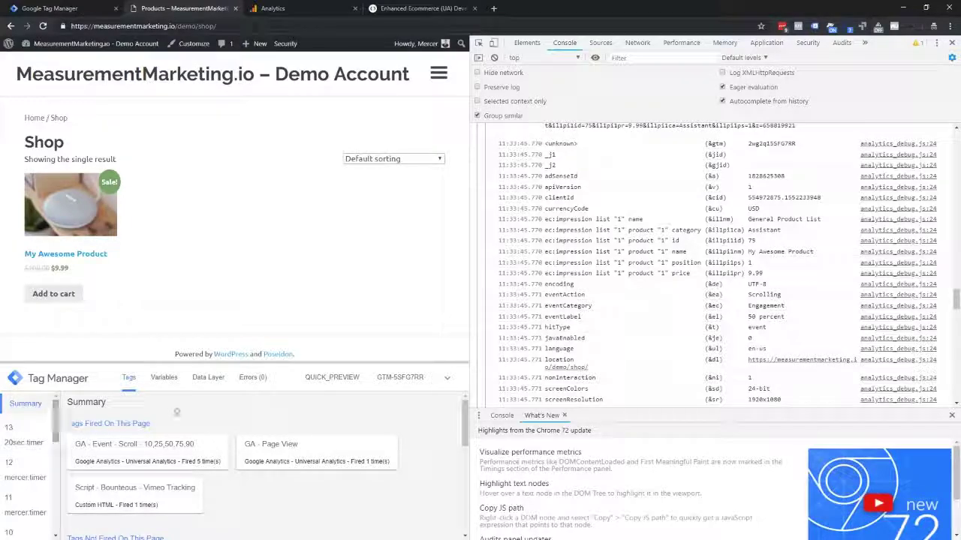
{"action": "left_click_drag", "start_coordinate": [472, 337], "coordinate": [649, 316]}
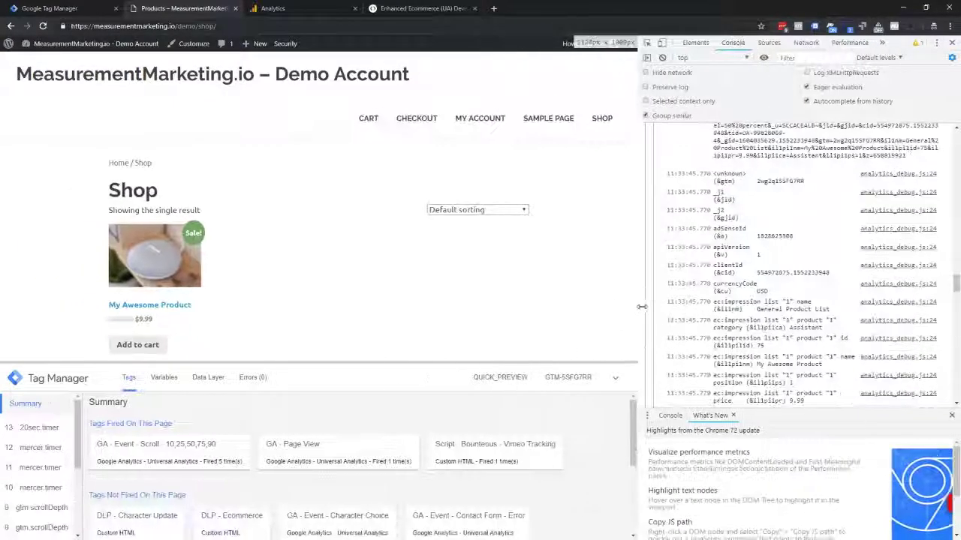
{"action": "scroll", "coordinate": [34, 510], "scroll_direction": "down", "scroll_amount": 3}
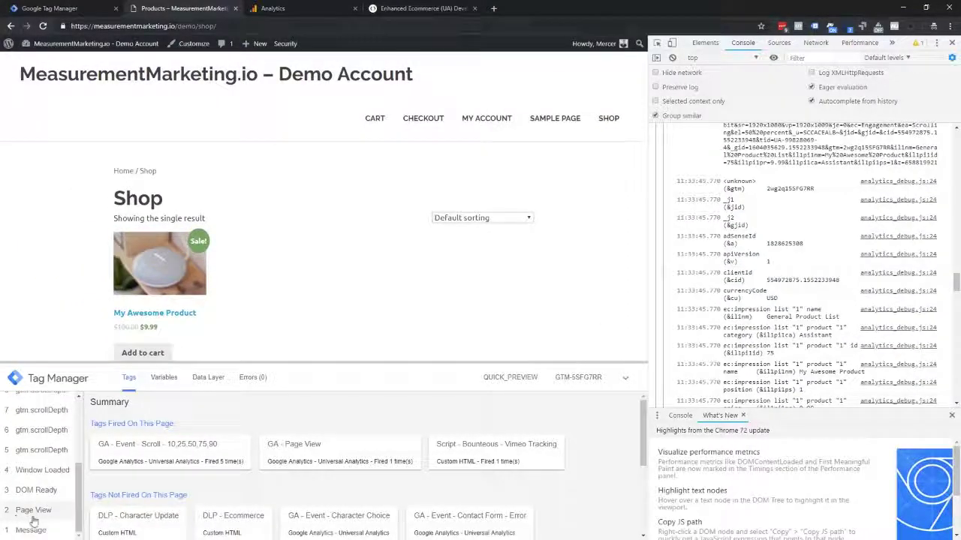
{"action": "left_click", "coordinate": [33, 513]}
{"action": "left_click", "coordinate": [207, 377]}
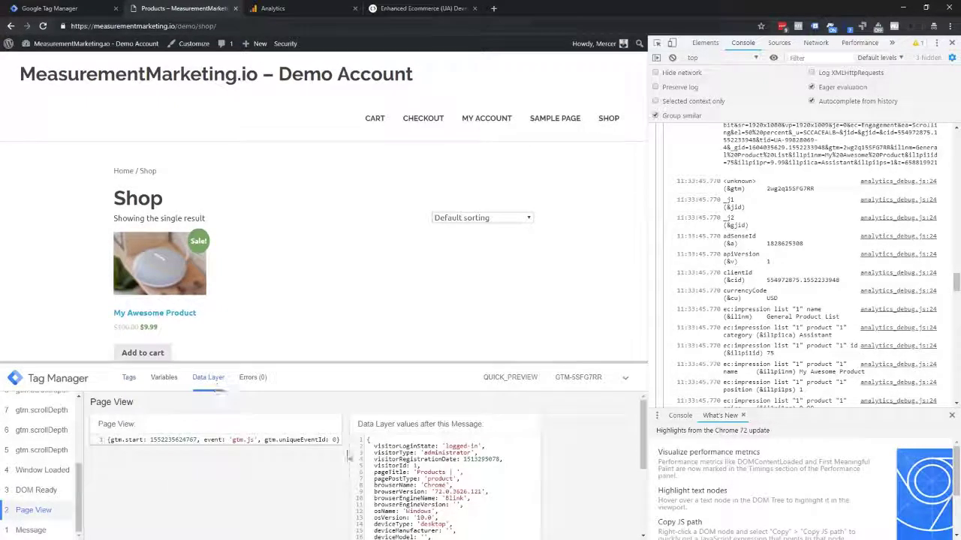
{"action": "scroll", "coordinate": [377, 433], "scroll_direction": "down", "scroll_amount": 5}
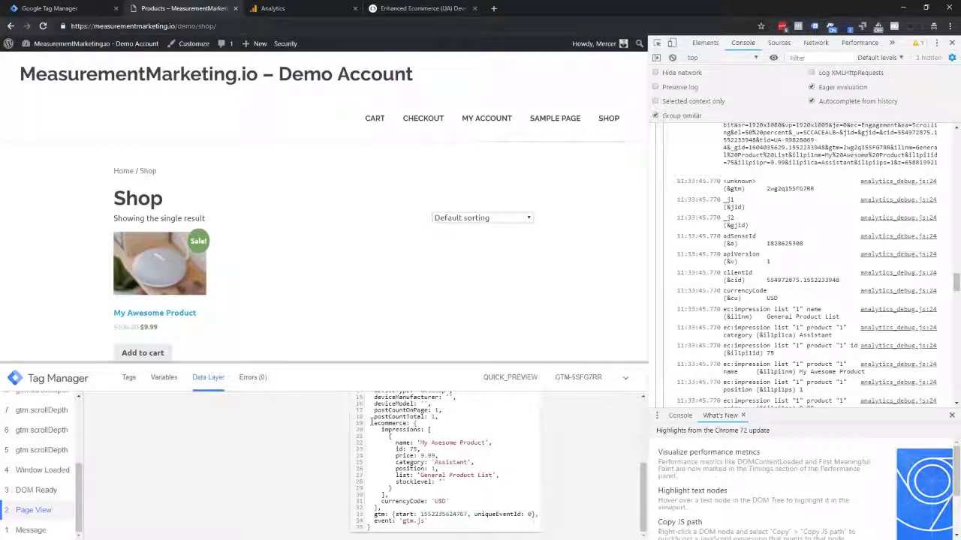
{"action": "left_click_drag", "start_coordinate": [375, 422], "coordinate": [440, 498]}
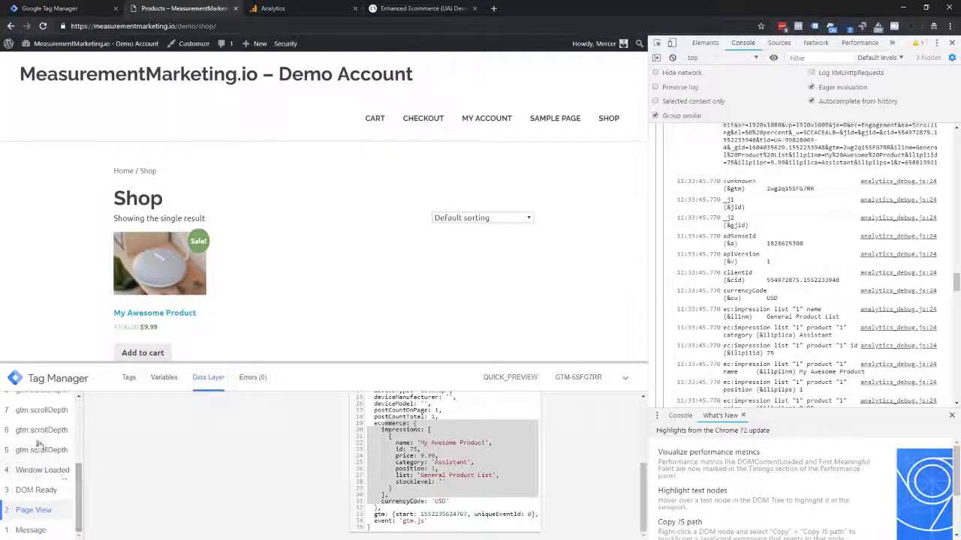
{"action": "scroll", "coordinate": [39, 443], "scroll_direction": "up", "scroll_amount": 4}
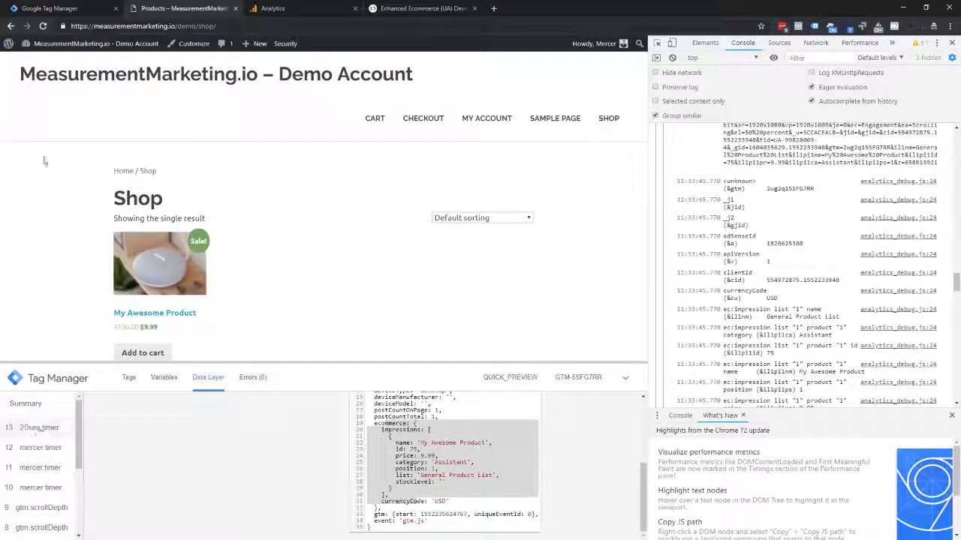
Step: Return to Tag Manager, enable overriding settings in the GA - Page View tag, and expand its Ecommerce settings
{"action": "left_click", "coordinate": [50, 9]}
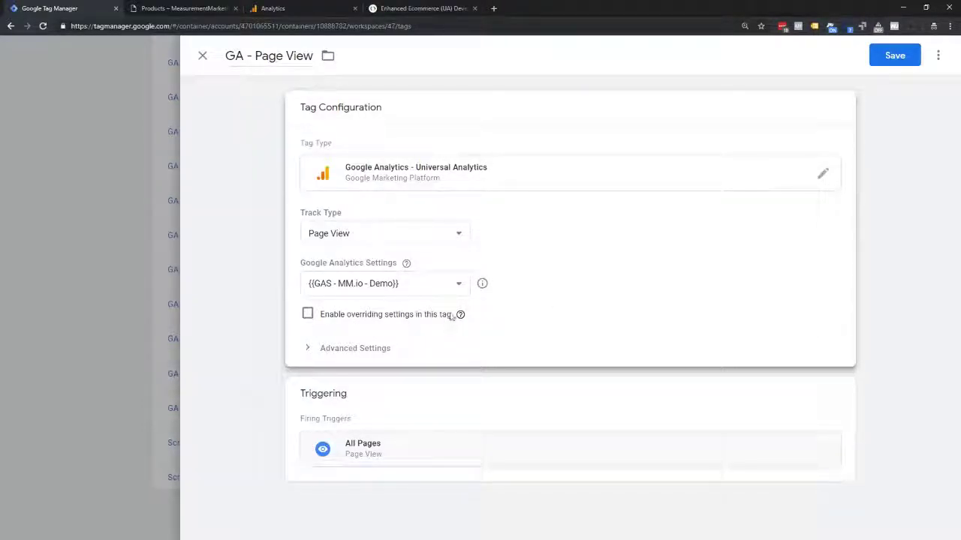
{"action": "left_click", "coordinate": [307, 316]}
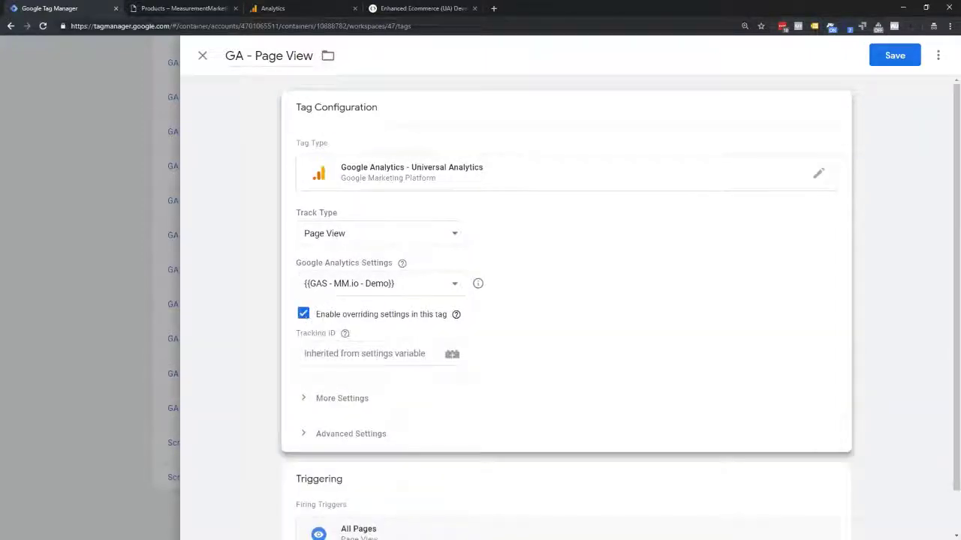
{"action": "scroll", "coordinate": [334, 373], "scroll_direction": "down", "scroll_amount": 1}
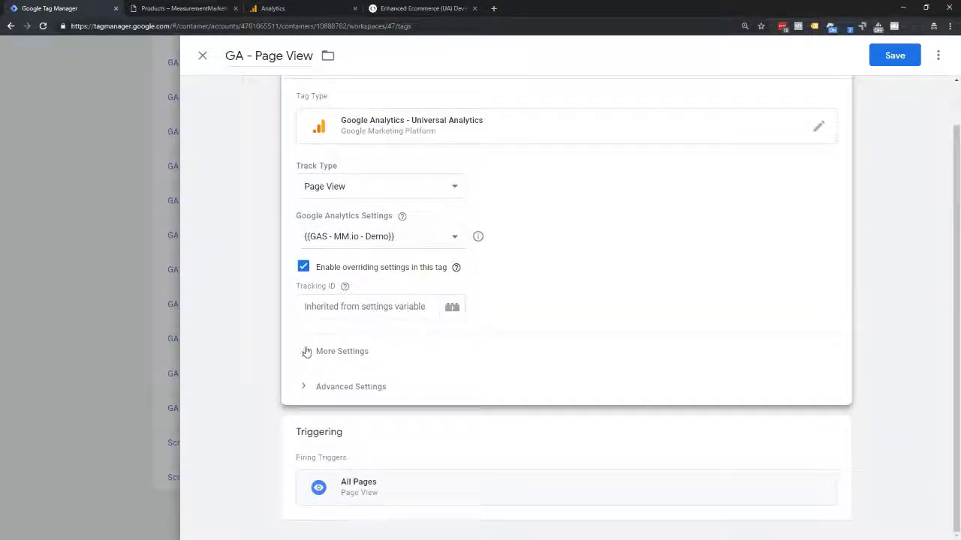
{"action": "left_click", "coordinate": [306, 348]}
{"action": "scroll", "coordinate": [332, 350], "scroll_direction": "down", "scroll_amount": 3}
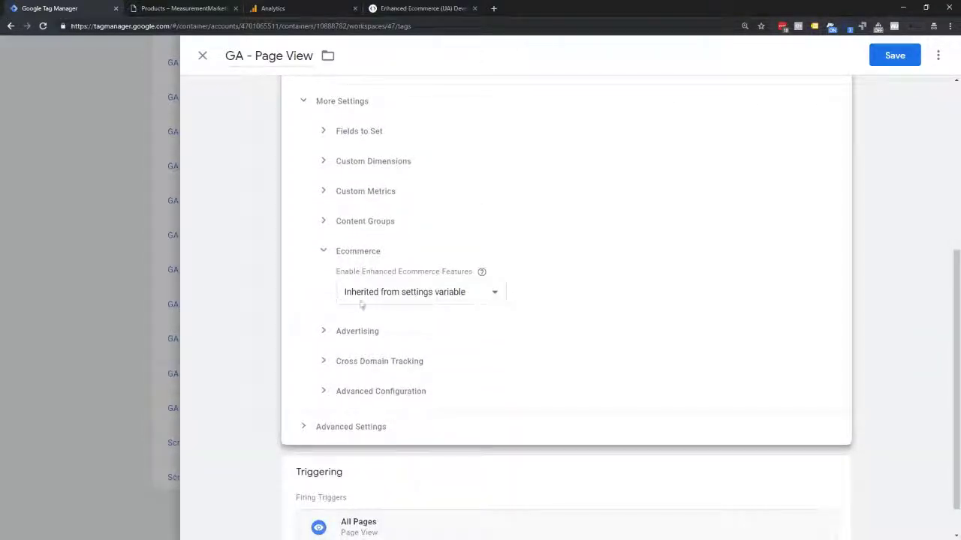
{"action": "scroll", "coordinate": [406, 300], "scroll_direction": "up", "scroll_amount": 3}
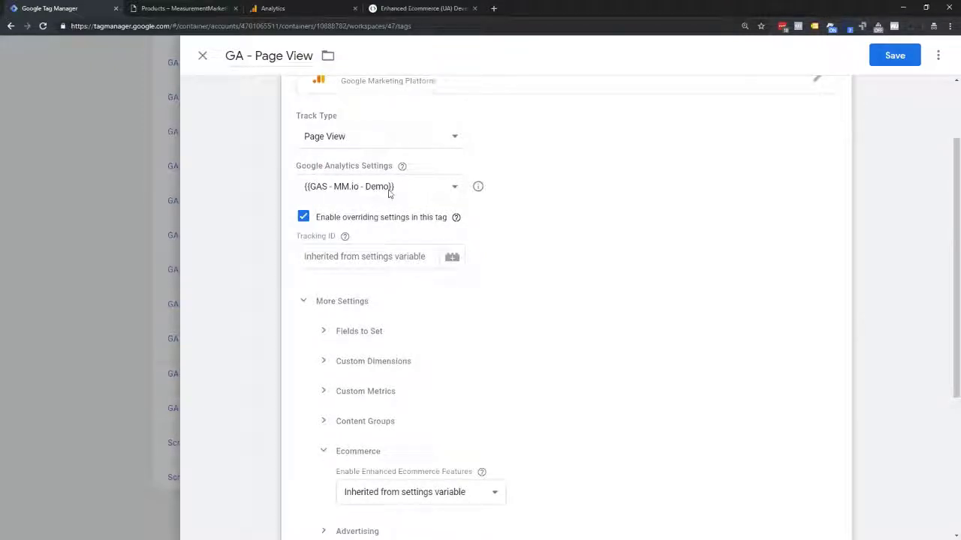
{"action": "scroll", "coordinate": [386, 219], "scroll_direction": "down", "scroll_amount": 2}
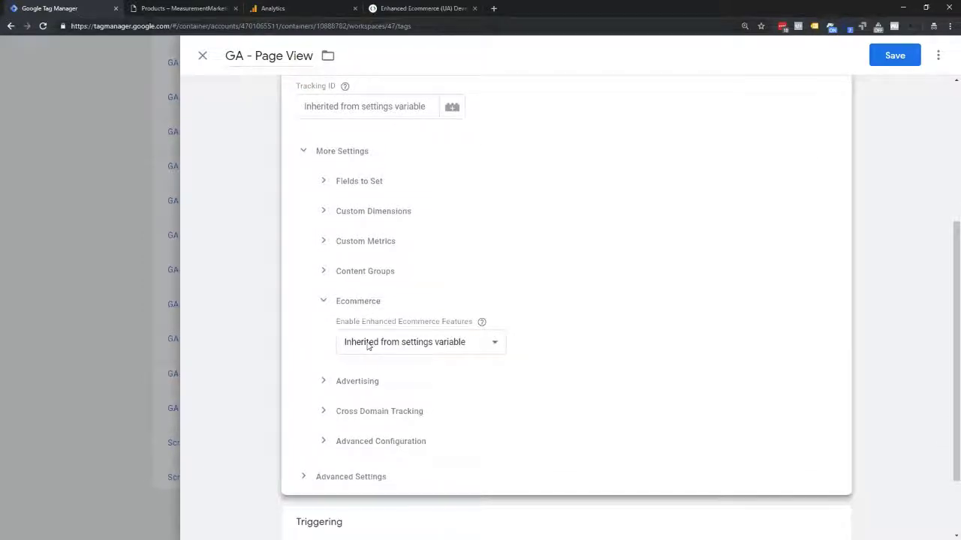
Step: Set Enable Enhanced Ecommerce Features to True with Use Data Layer enabled in the GA - Page View tag, and save it
{"action": "left_click", "coordinate": [368, 345]}
{"action": "left_click", "coordinate": [351, 370]}
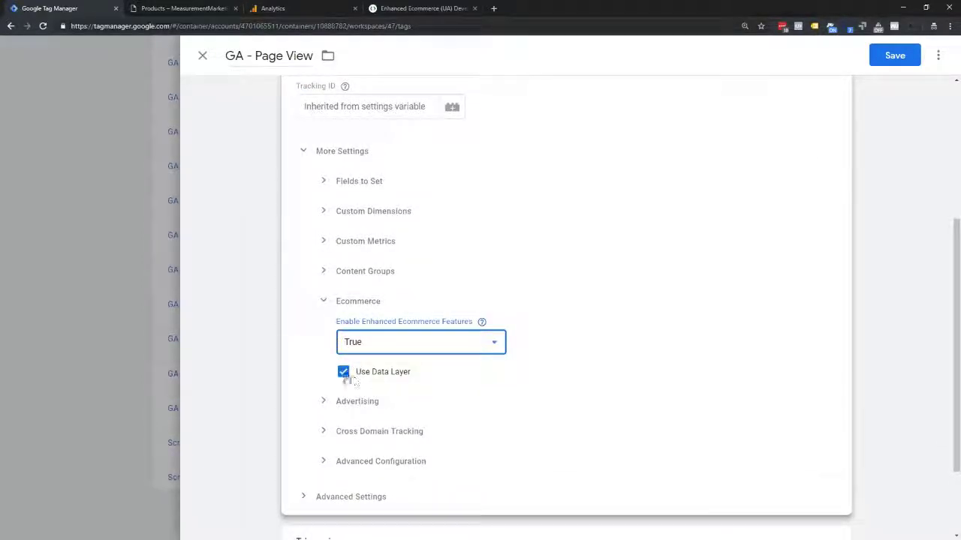
{"action": "left_click", "coordinate": [343, 372]}
{"action": "left_click", "coordinate": [344, 373]}
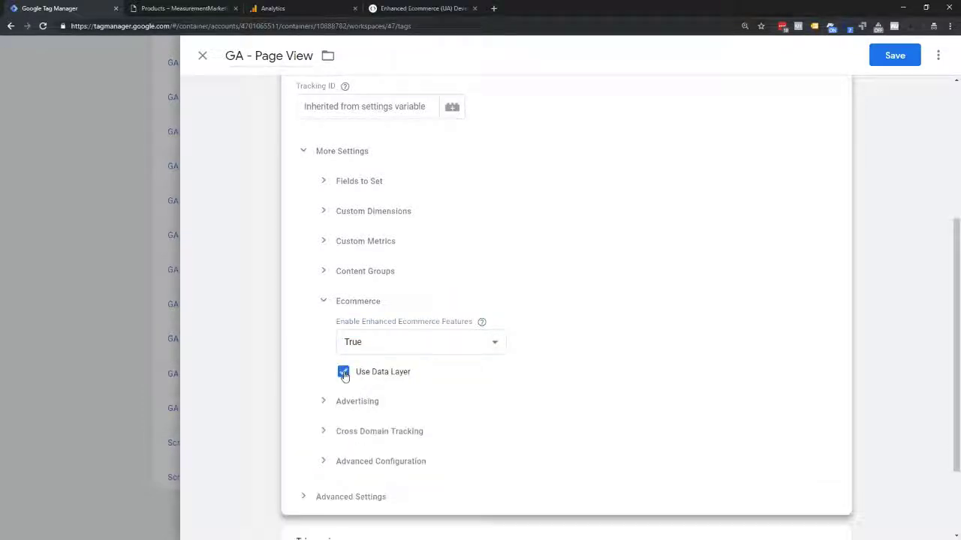
{"action": "left_click", "coordinate": [344, 373]}
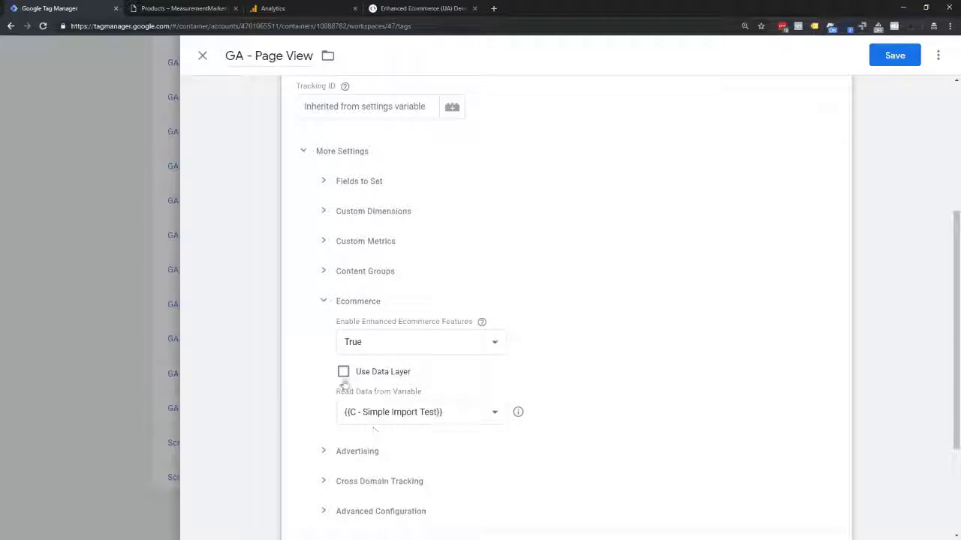
{"action": "left_click", "coordinate": [344, 373]}
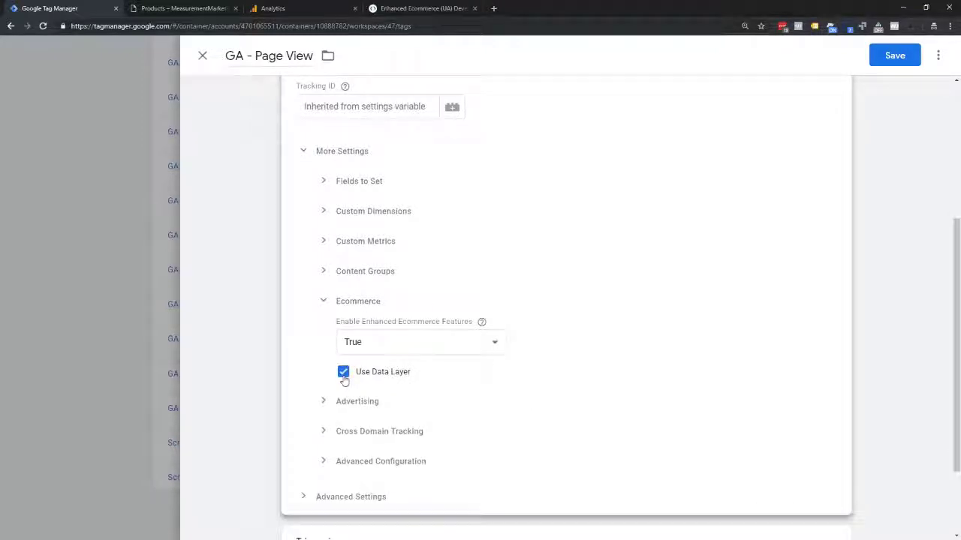
{"action": "scroll", "coordinate": [356, 373], "scroll_direction": "up", "scroll_amount": 5}
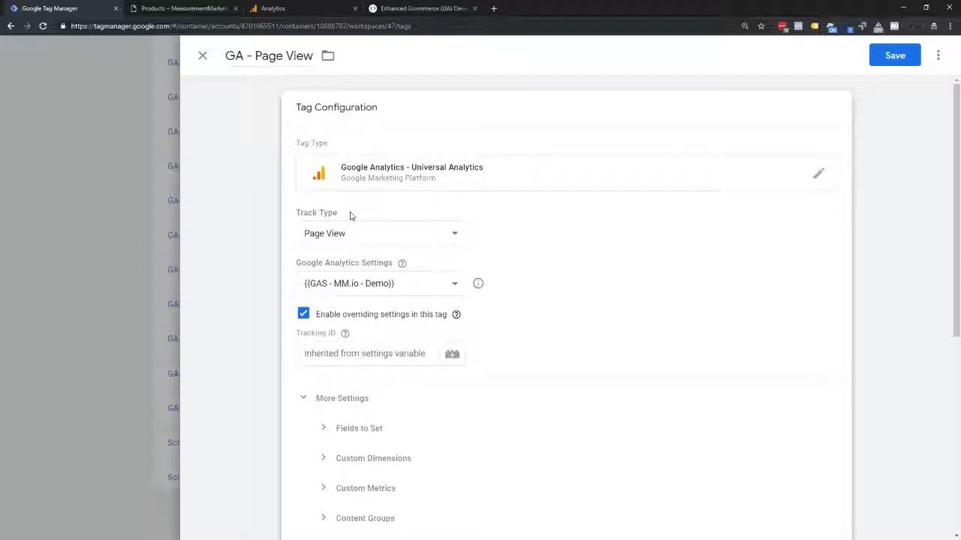
{"action": "scroll", "coordinate": [350, 216], "scroll_direction": "down", "scroll_amount": 2}
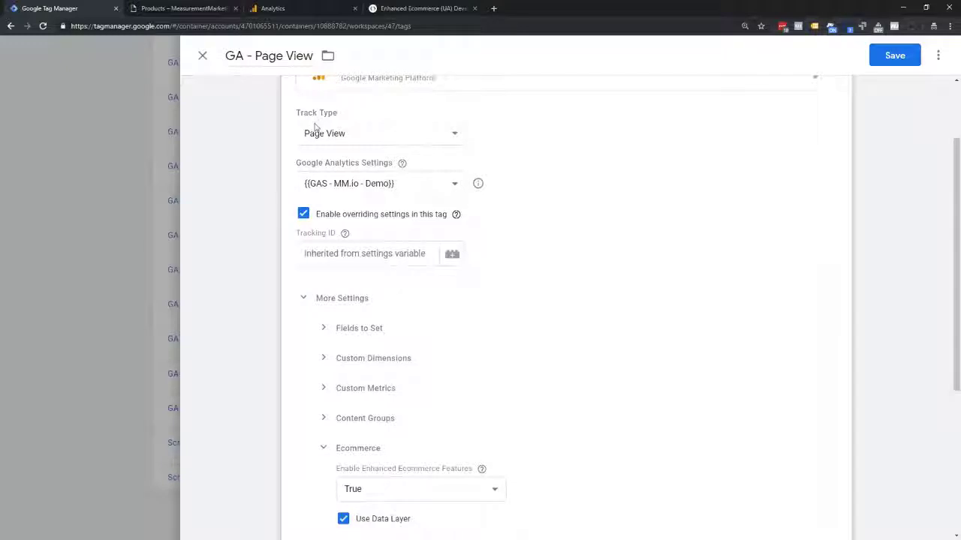
{"action": "scroll", "coordinate": [315, 128], "scroll_direction": "down", "scroll_amount": 2}
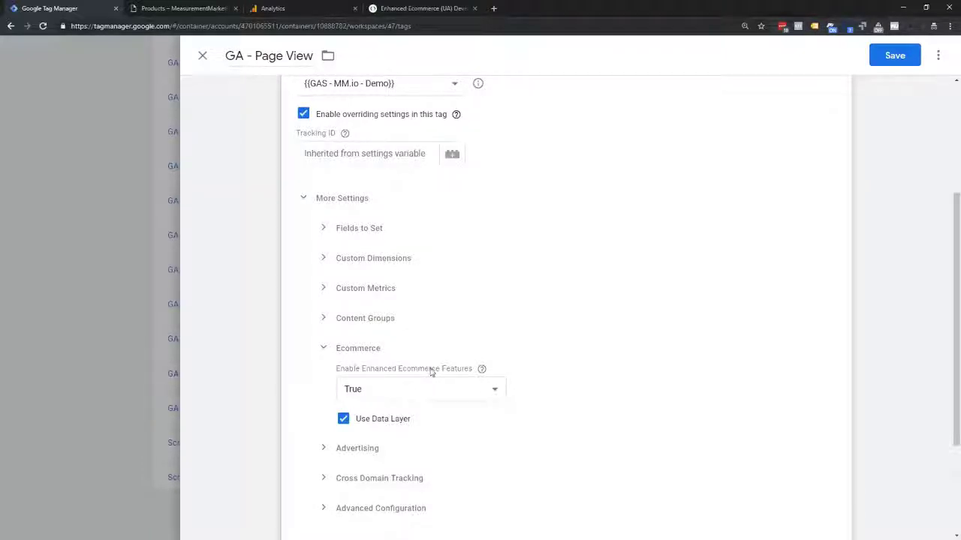
{"action": "scroll", "coordinate": [423, 347], "scroll_direction": "up", "scroll_amount": 3}
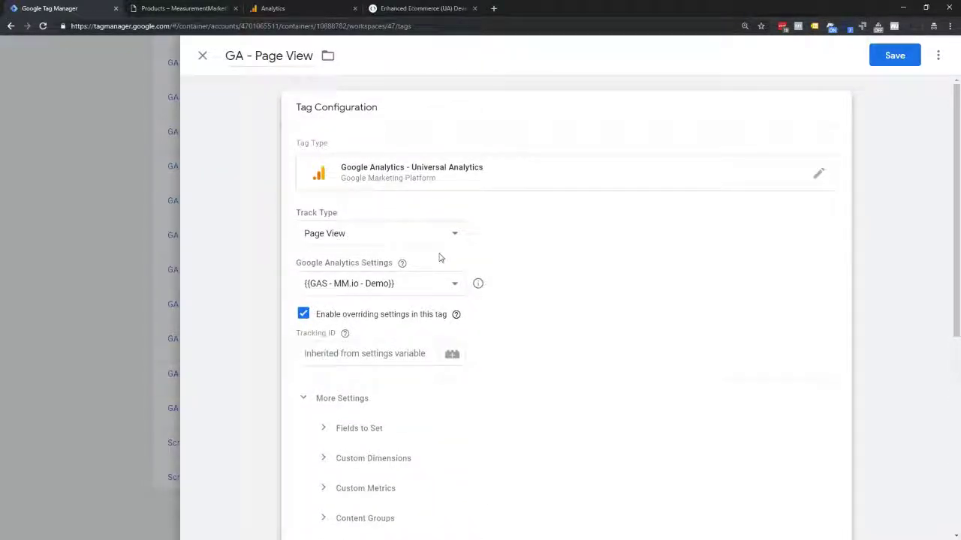
{"action": "left_click", "coordinate": [895, 66]}
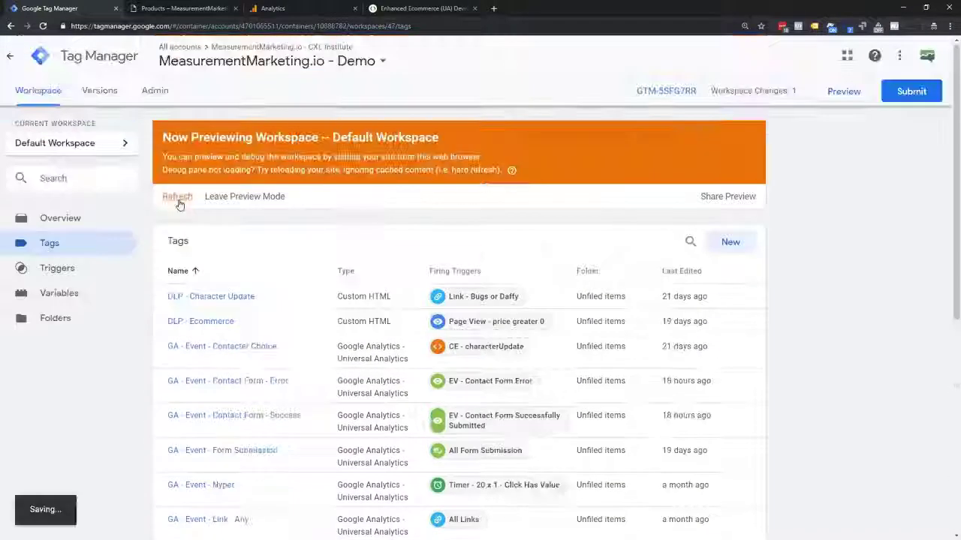
Step: Switch to the store's Shop page and reload it with the updated Tag Manager preview
{"action": "left_click", "coordinate": [169, 9]}
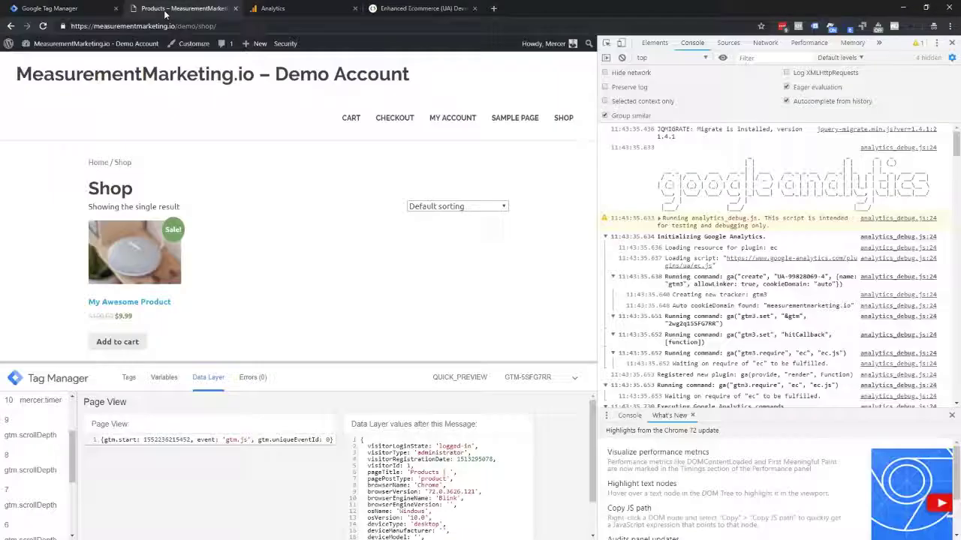
{"action": "left_click", "coordinate": [43, 26]}
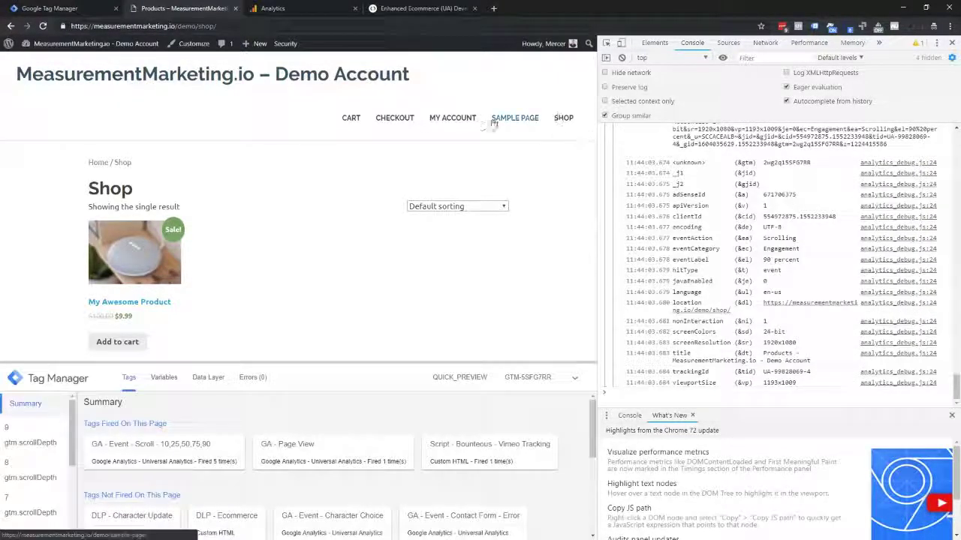
Step: Open the My Awesome Product page and examine the ecommerce product detail in the Page View event's data layer
{"action": "left_click", "coordinate": [154, 313]}
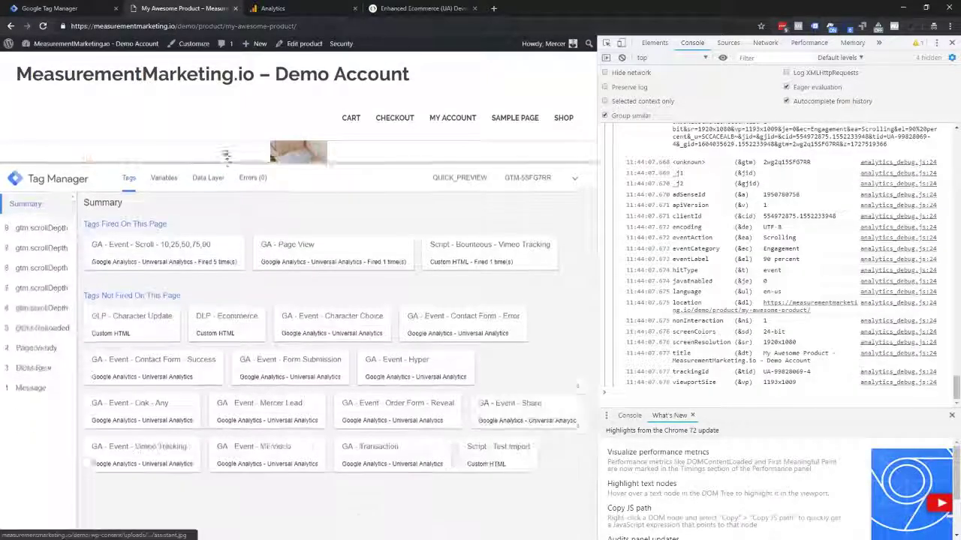
{"action": "left_click", "coordinate": [27, 351]}
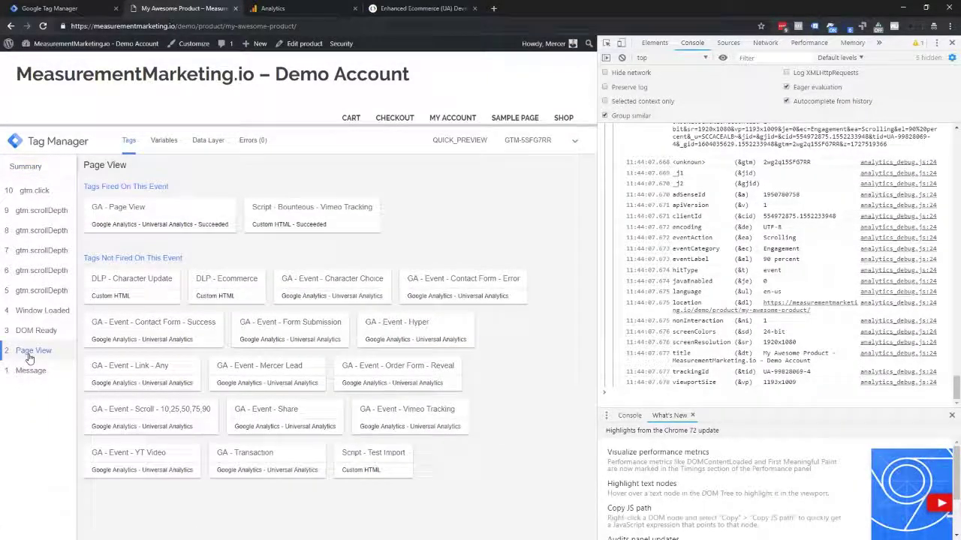
{"action": "left_click", "coordinate": [204, 143]}
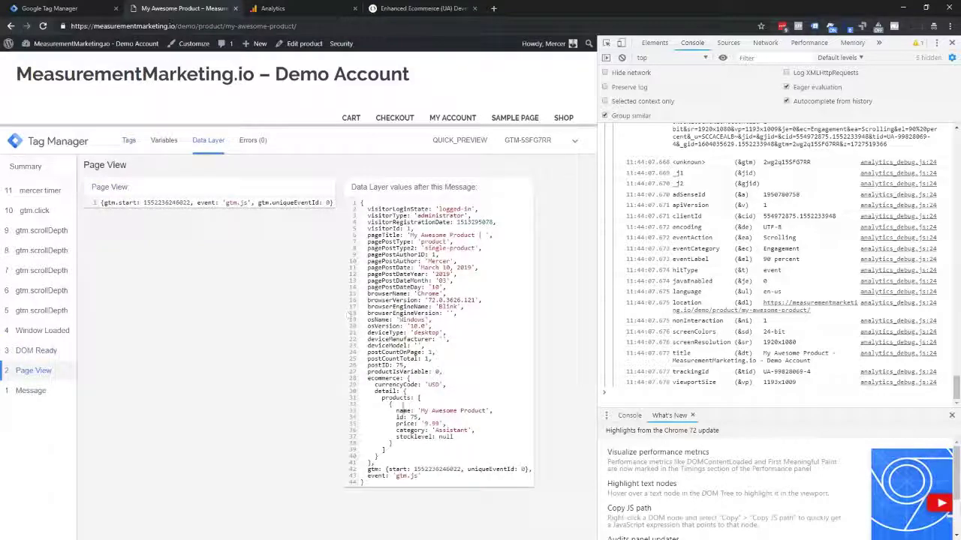
{"action": "left_click_drag", "start_coordinate": [368, 379], "coordinate": [419, 457]}
{"action": "double_click", "coordinate": [431, 424]}
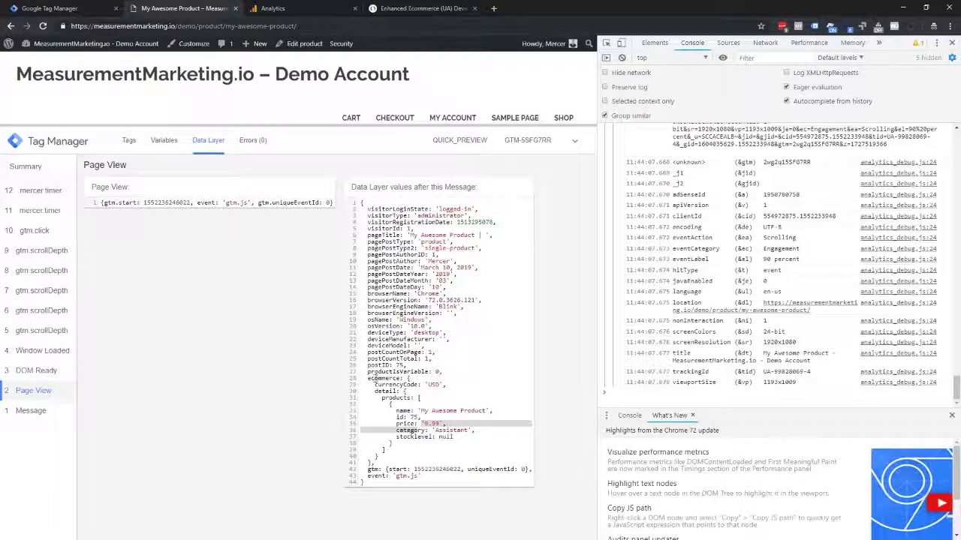
{"action": "left_click", "coordinate": [422, 446]}
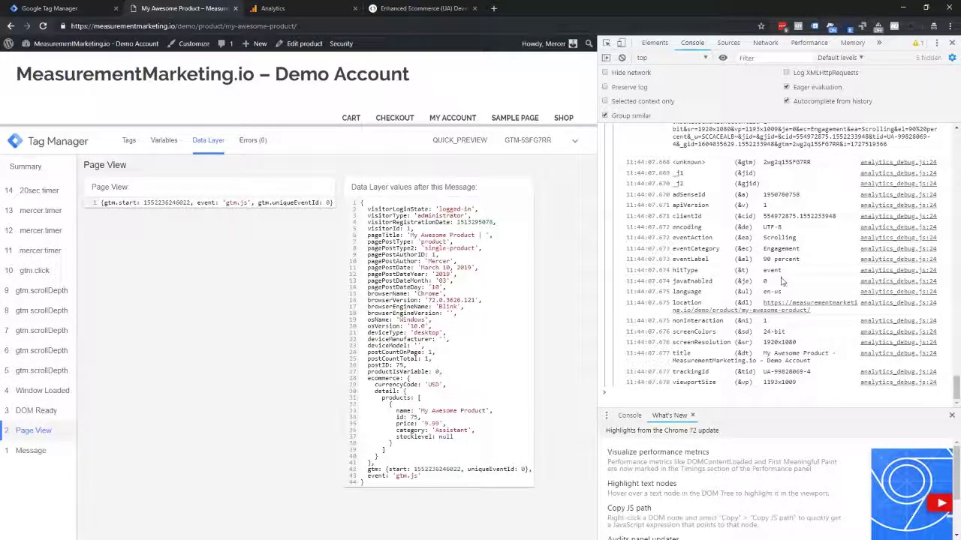
Step: Examine the product page's pageview hit in the developer console for its enhanced ecommerce action and product fields
{"action": "scroll", "coordinate": [779, 281], "scroll_direction": "up", "scroll_amount": 5}
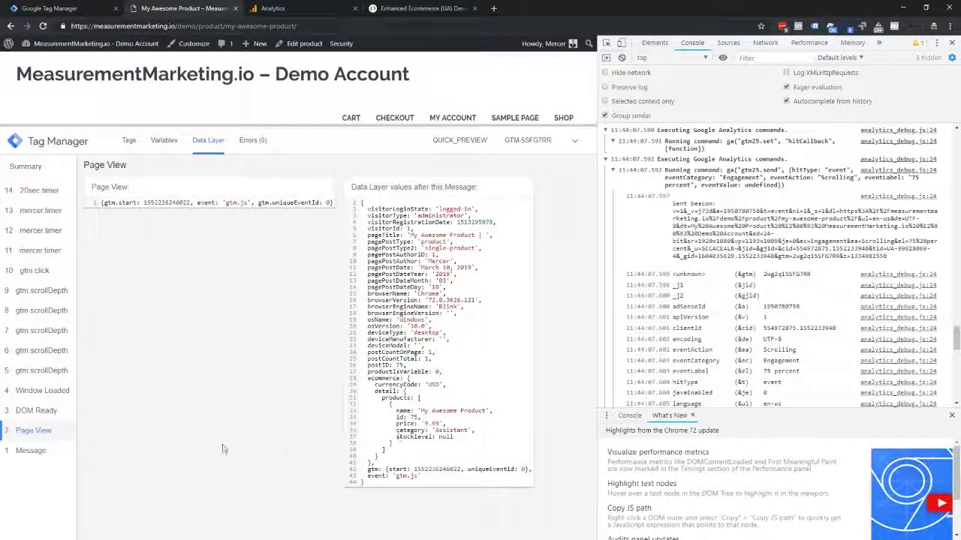
{"action": "scroll", "coordinate": [818, 334], "scroll_direction": "up", "scroll_amount": 5}
{"action": "scroll", "coordinate": [814, 315], "scroll_direction": "up", "scroll_amount": 10}
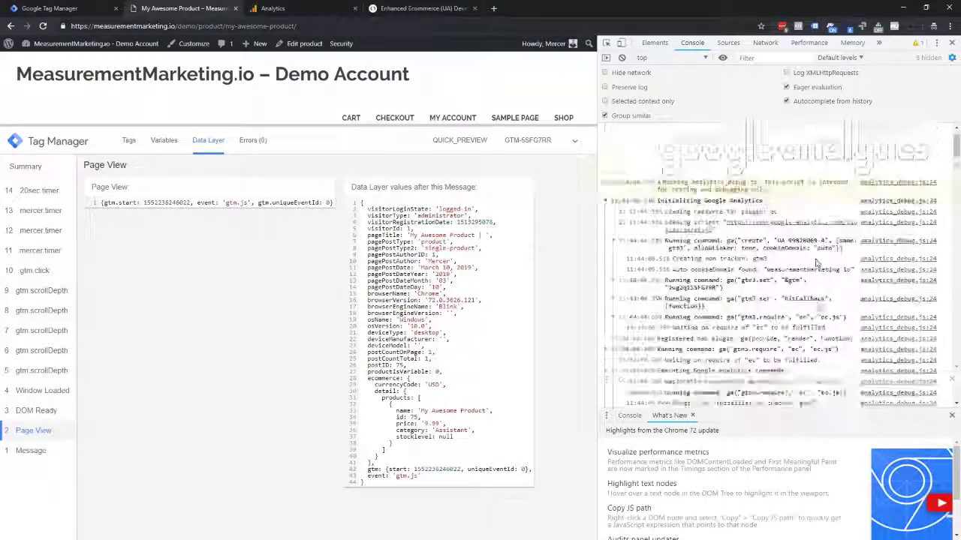
{"action": "scroll", "coordinate": [777, 280], "scroll_direction": "down", "scroll_amount": 10}
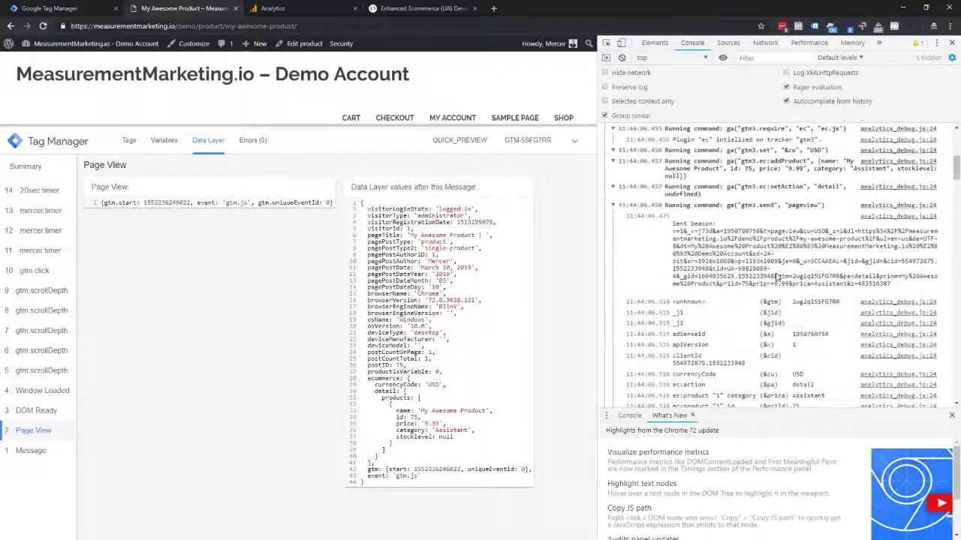
{"action": "scroll", "coordinate": [777, 277], "scroll_direction": "down", "scroll_amount": 1}
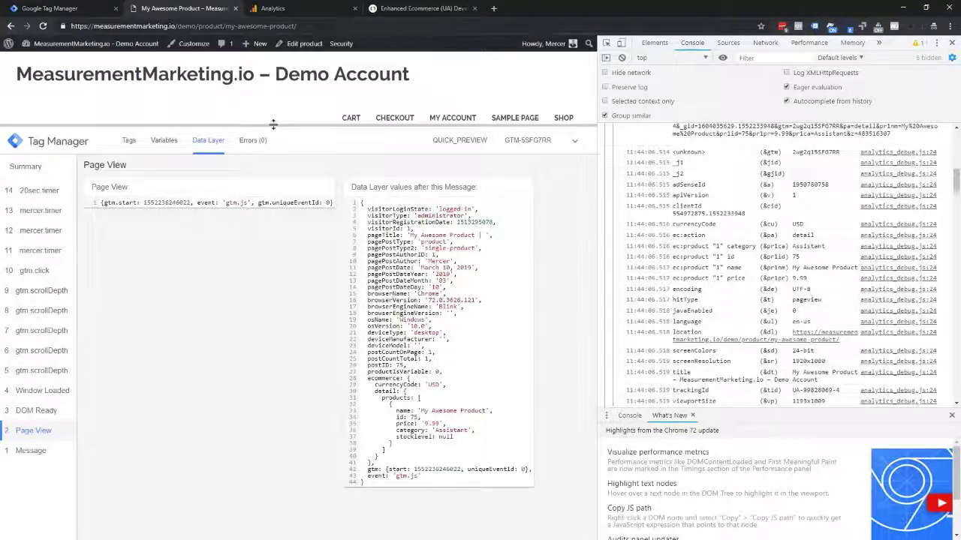
Step: Shrink the Tag Manager preview pane, add one My Awesome Product to the cart, and open the Cart page
{"action": "left_click_drag", "start_coordinate": [274, 126], "coordinate": [274, 387]}
{"action": "left_click", "coordinate": [371, 289]}
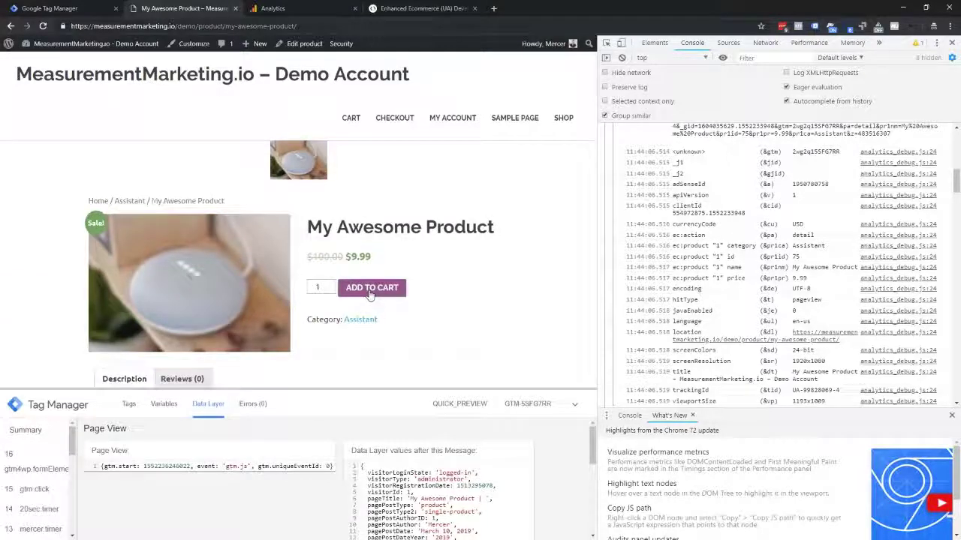
{"action": "left_click", "coordinate": [465, 235]}
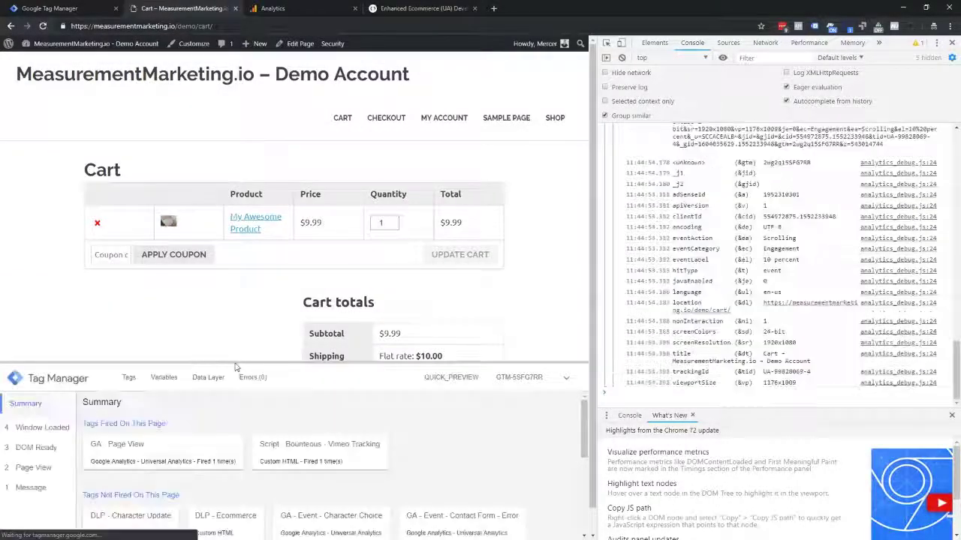
Step: Enlarge the preview pane on the Cart page and examine the ecommerce checkout data in the Page View event's data layer
{"action": "left_click_drag", "start_coordinate": [236, 363], "coordinate": [243, 171]}
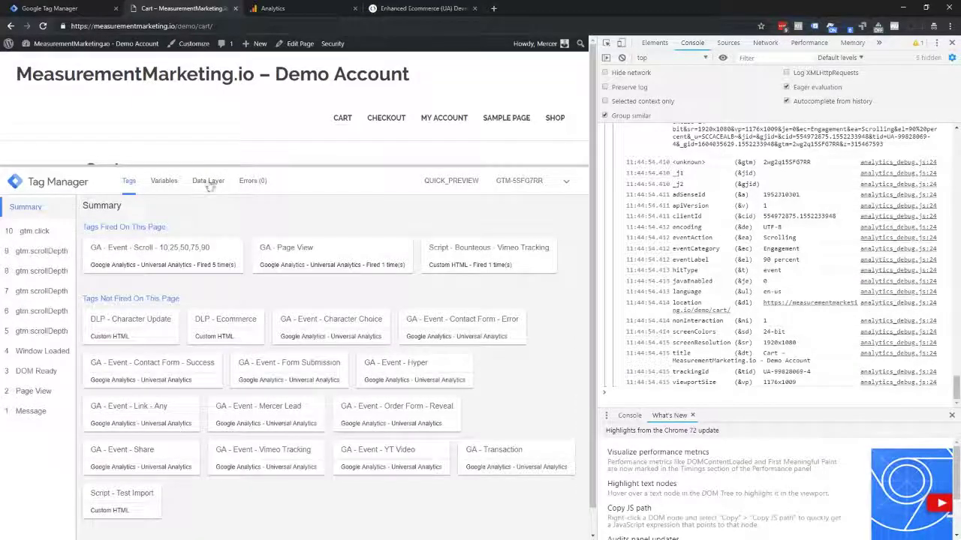
{"action": "left_click", "coordinate": [33, 391]}
{"action": "left_click", "coordinate": [198, 185]}
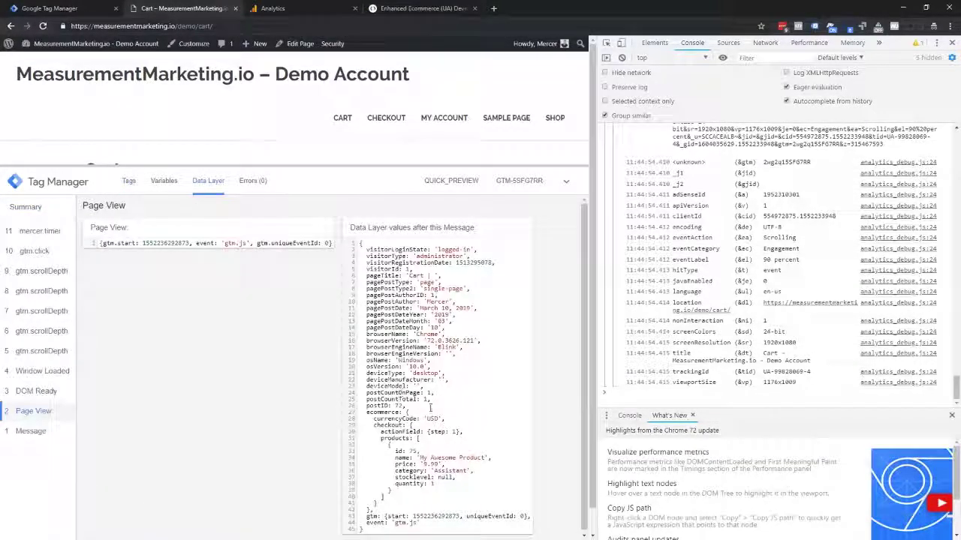
{"action": "left_click_drag", "start_coordinate": [362, 414], "coordinate": [440, 488]}
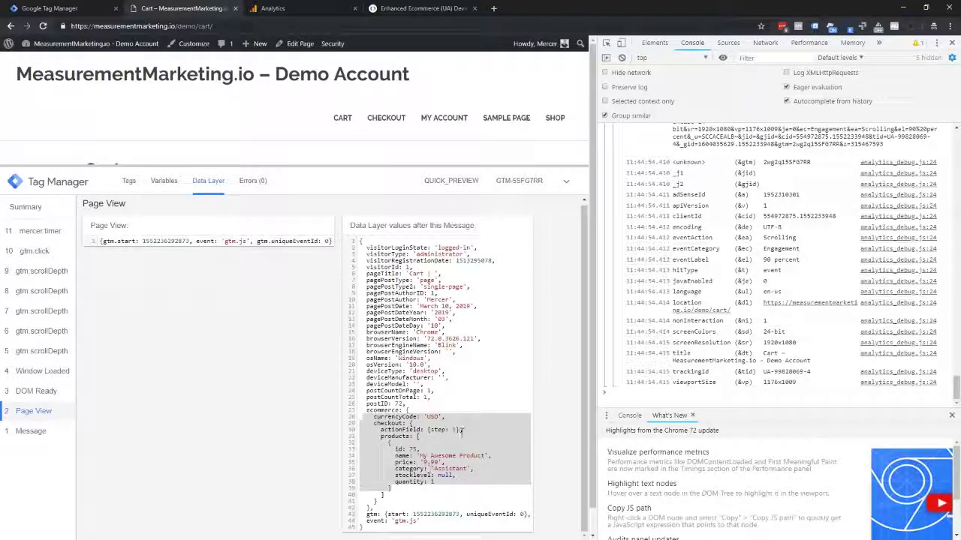
Step: Examine the Cart page's pageview hit in the console for its ecommerce action, checkout step and product fields
{"action": "scroll", "coordinate": [724, 200], "scroll_direction": "up", "scroll_amount": 15}
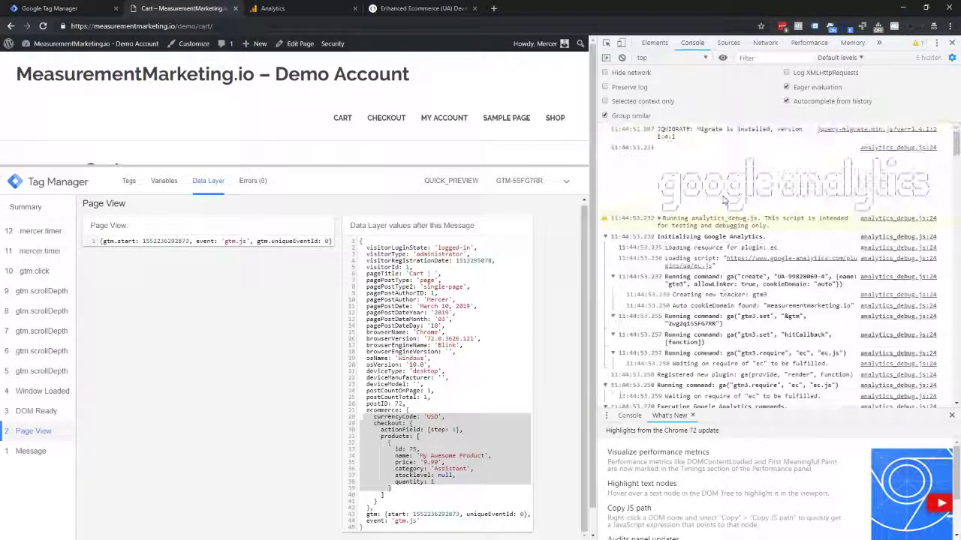
{"action": "scroll", "coordinate": [724, 196], "scroll_direction": "down", "scroll_amount": 3}
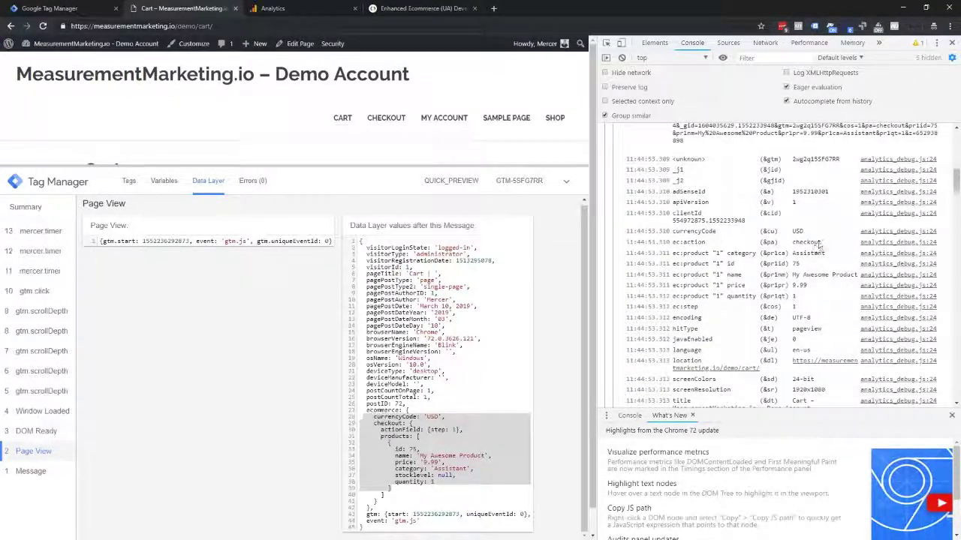
{"action": "double_click", "coordinate": [805, 243]}
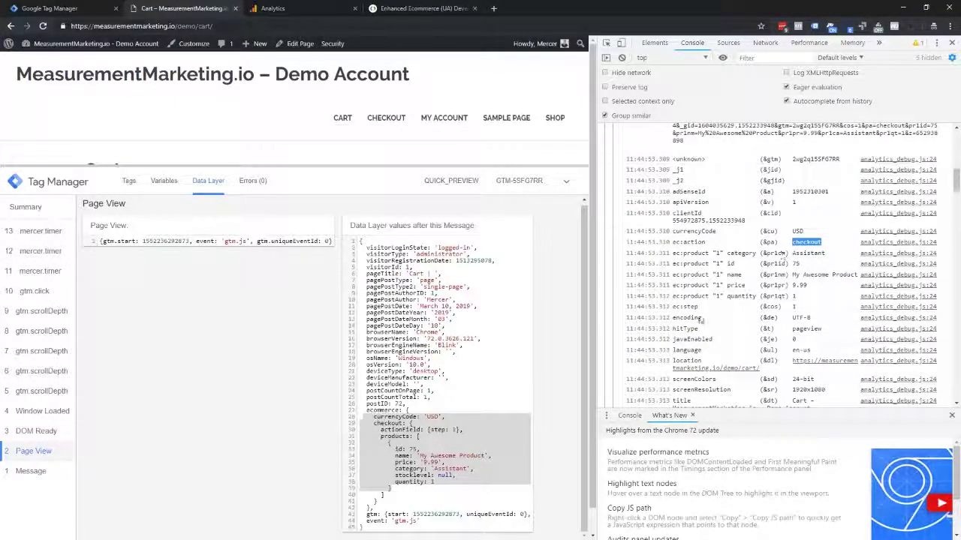
{"action": "double_click", "coordinate": [788, 307]}
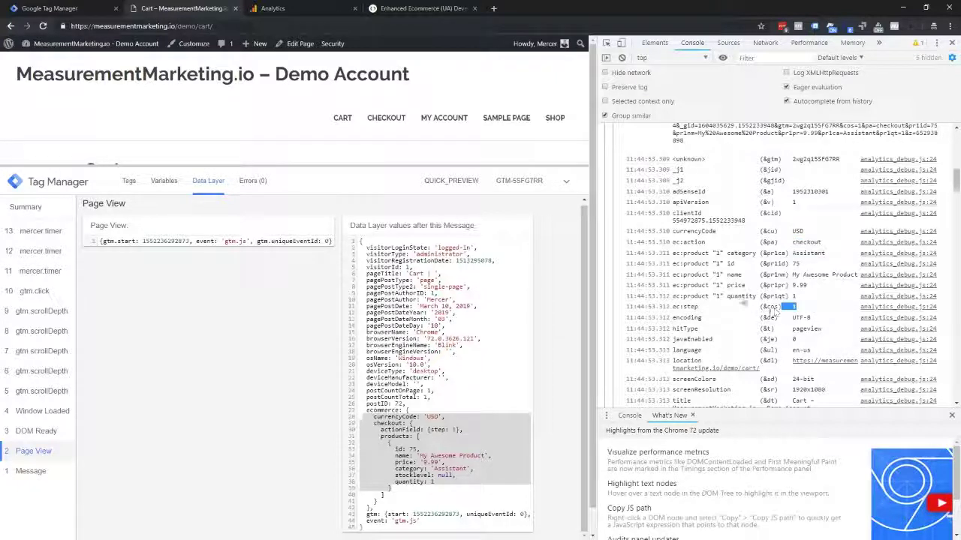
{"action": "left_click_drag", "start_coordinate": [681, 254], "coordinate": [762, 300]}
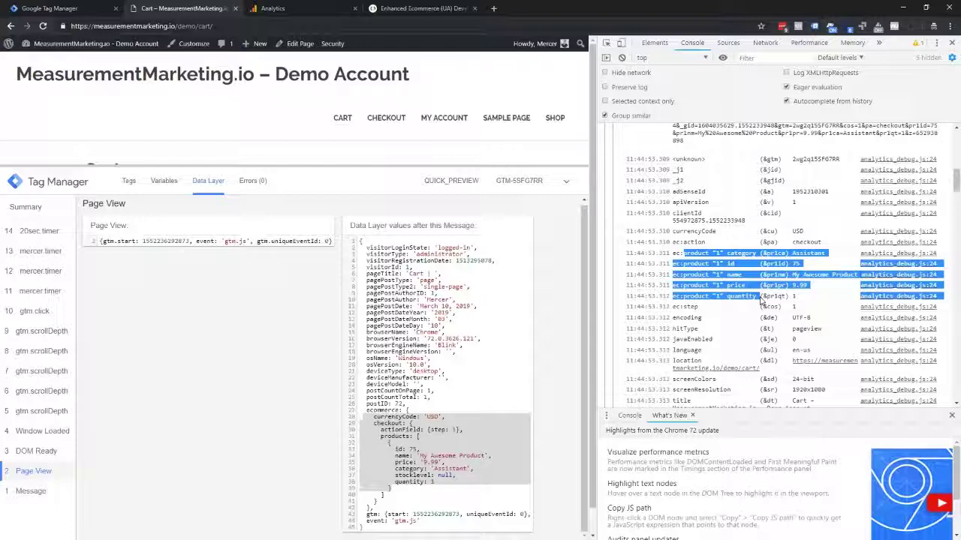
{"action": "left_click_drag", "start_coordinate": [762, 299], "coordinate": [728, 251]}
Step: Examine the scrolling event hits in the console for their hit type and any ecommerce fields
{"action": "scroll", "coordinate": [724, 252], "scroll_direction": "down", "scroll_amount": 10}
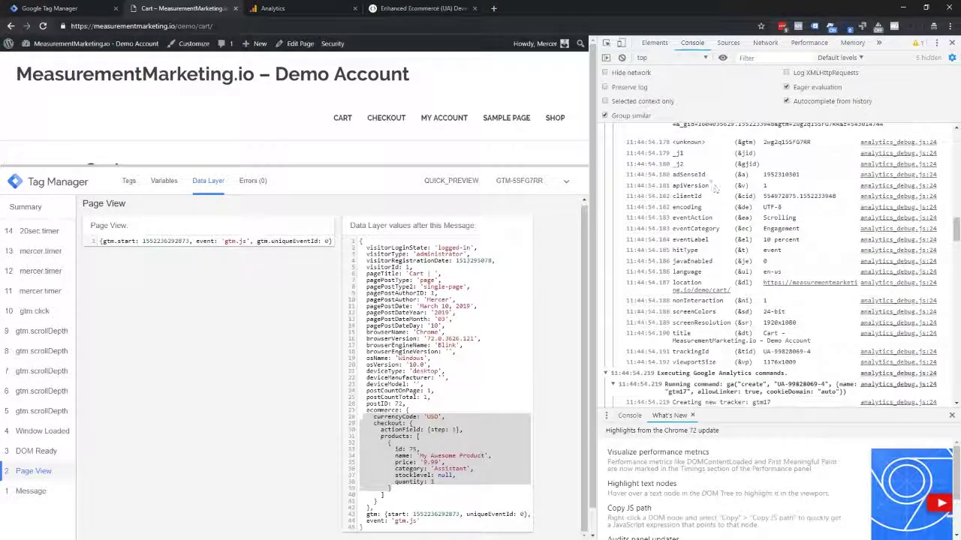
{"action": "left_click_drag", "start_coordinate": [687, 169], "coordinate": [765, 255]}
{"action": "left_click", "coordinate": [788, 261]}
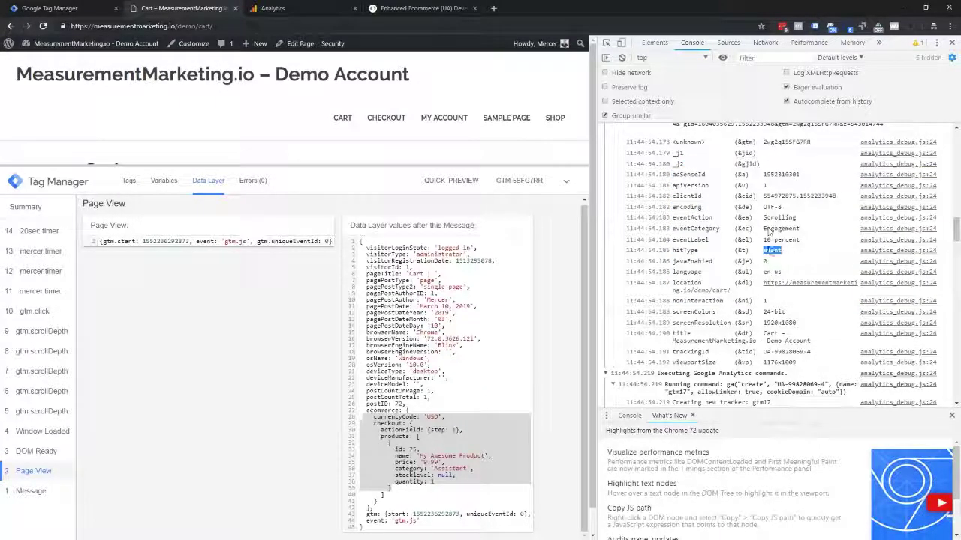
{"action": "scroll", "coordinate": [710, 239], "scroll_direction": "down", "scroll_amount": 3}
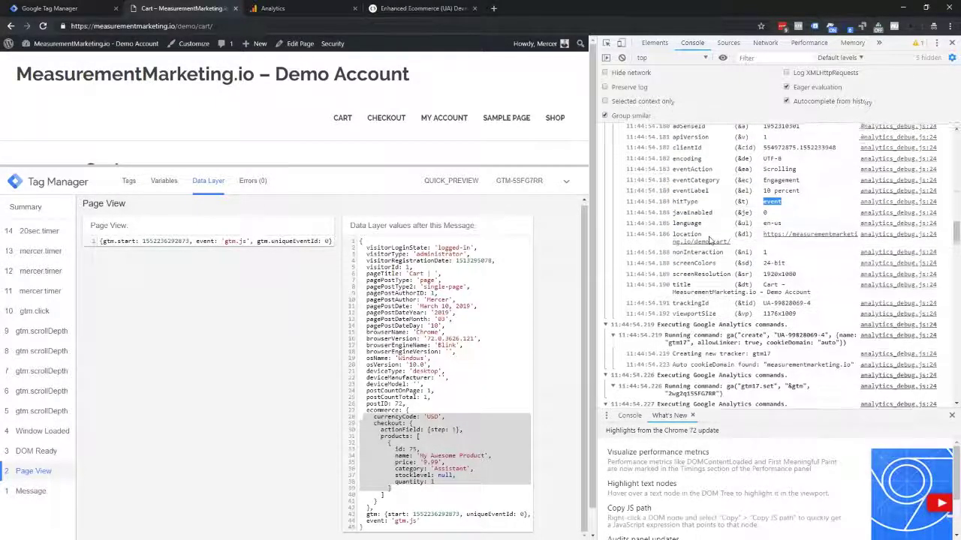
{"action": "scroll", "coordinate": [710, 238], "scroll_direction": "down", "scroll_amount": 5}
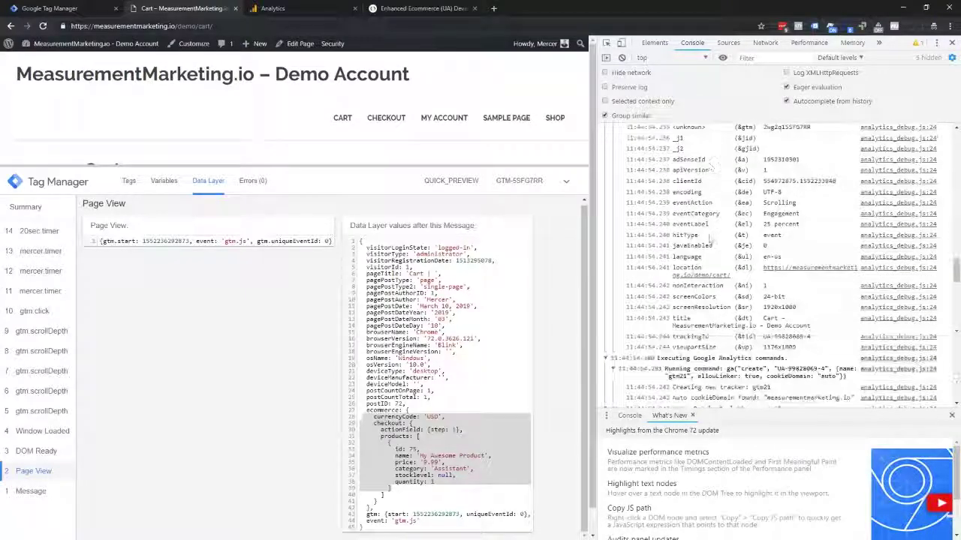
{"action": "scroll", "coordinate": [709, 237], "scroll_direction": "down", "scroll_amount": 5}
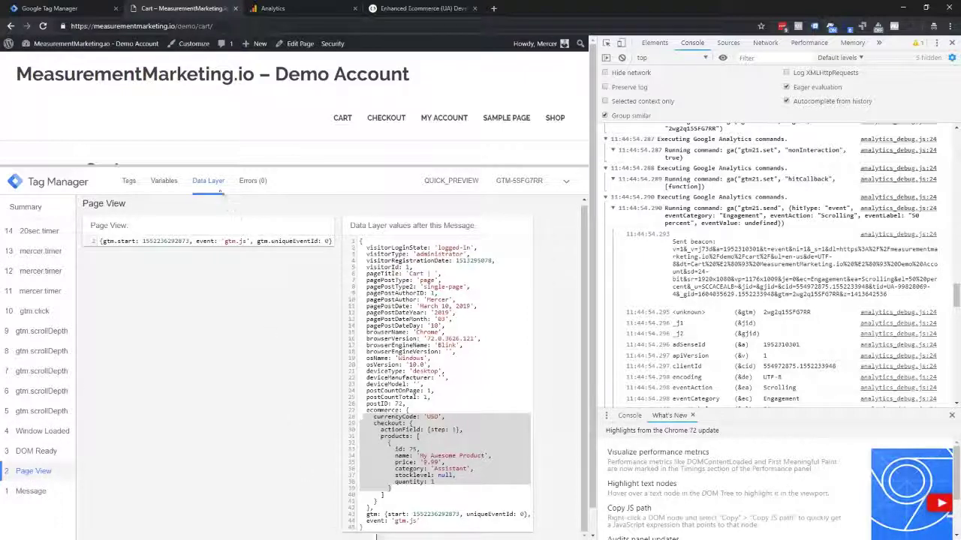
Step: Compare the ecommerce block in the Cart page's data layer between the Page View and DOM Ready events
{"action": "left_click", "coordinate": [414, 448]}
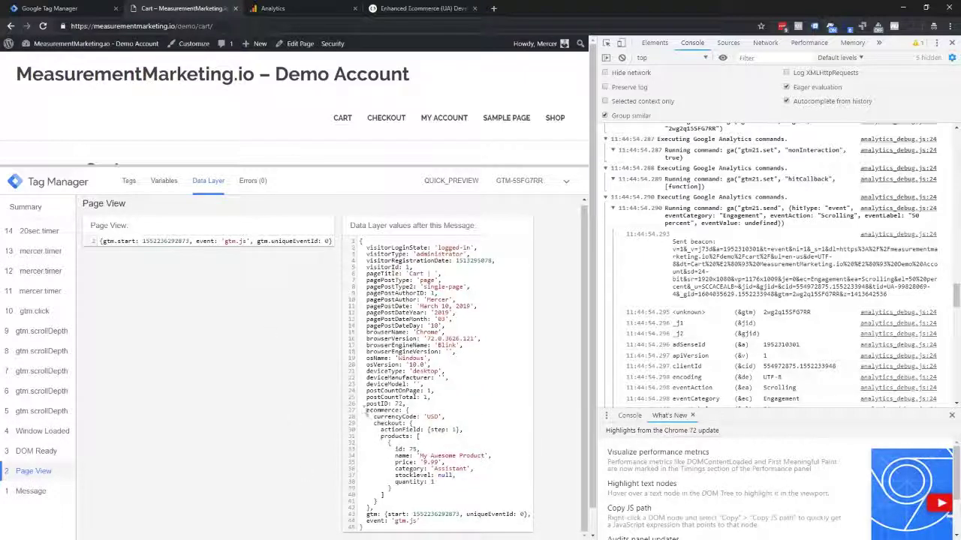
{"action": "left_click_drag", "start_coordinate": [365, 410], "coordinate": [436, 483]}
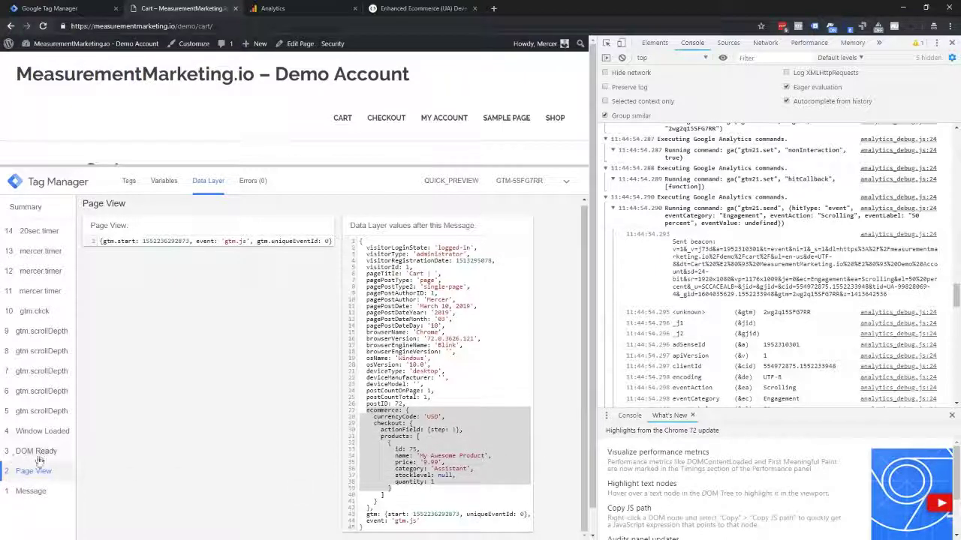
{"action": "left_click", "coordinate": [388, 435]}
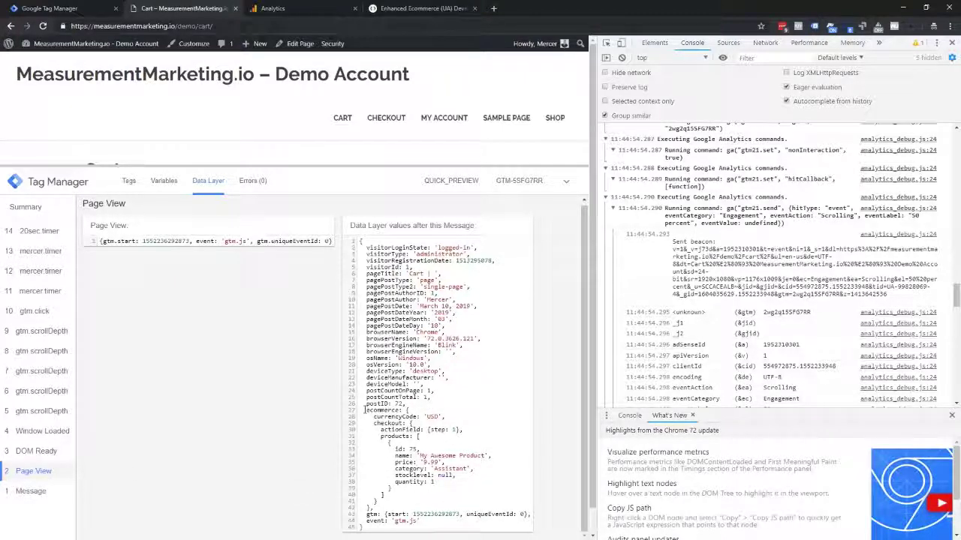
{"action": "left_click_drag", "start_coordinate": [365, 409], "coordinate": [421, 497]}
{"action": "left_click", "coordinate": [39, 451]}
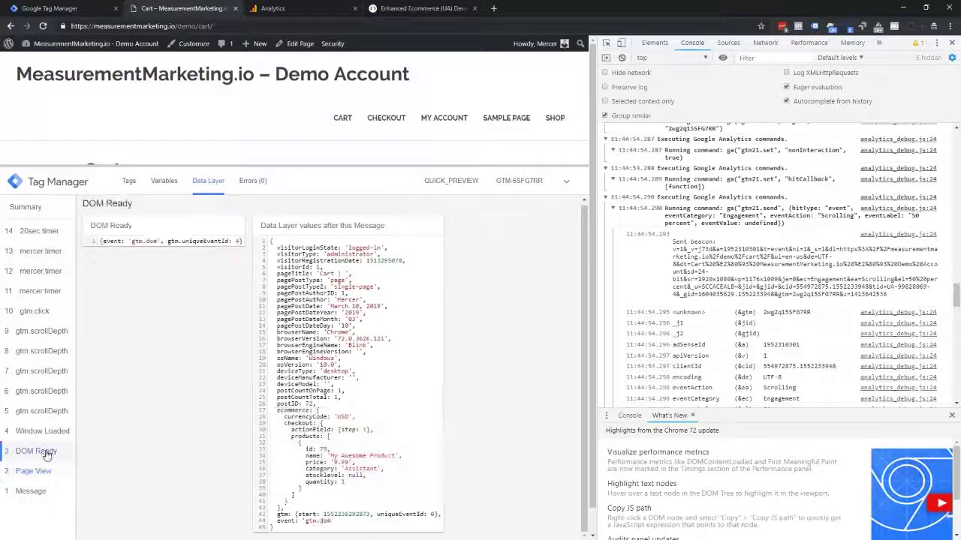
{"action": "left_click_drag", "start_coordinate": [275, 410], "coordinate": [301, 495]}
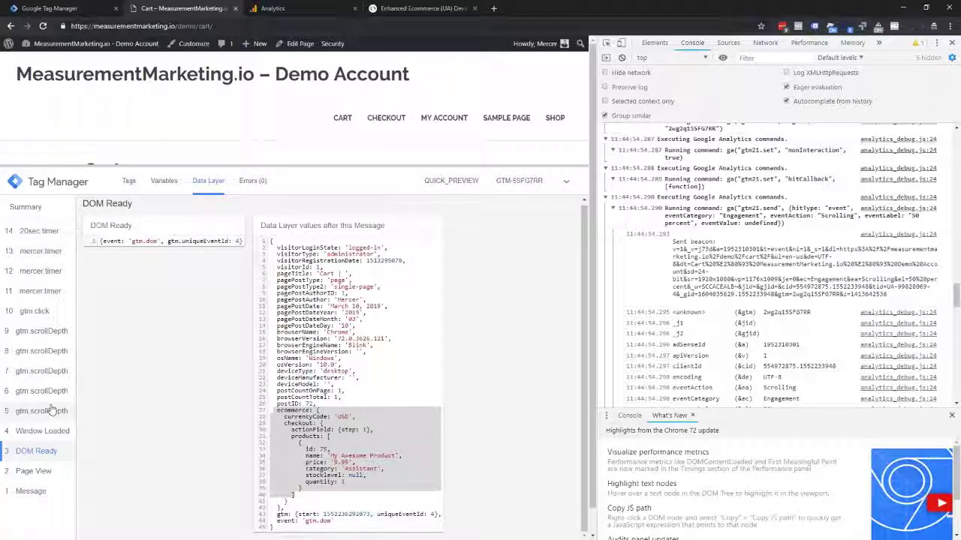
{"action": "left_click", "coordinate": [26, 477]}
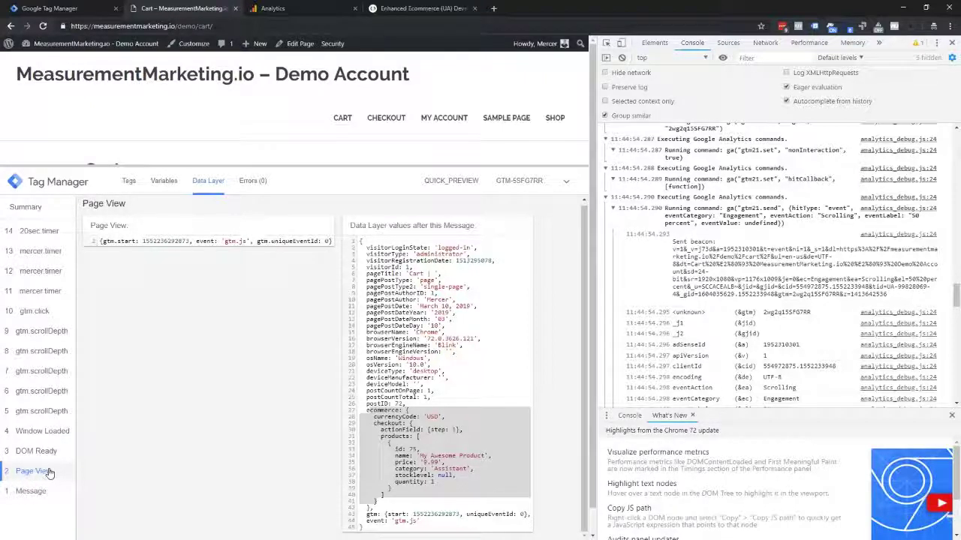
{"action": "left_click", "coordinate": [479, 370]}
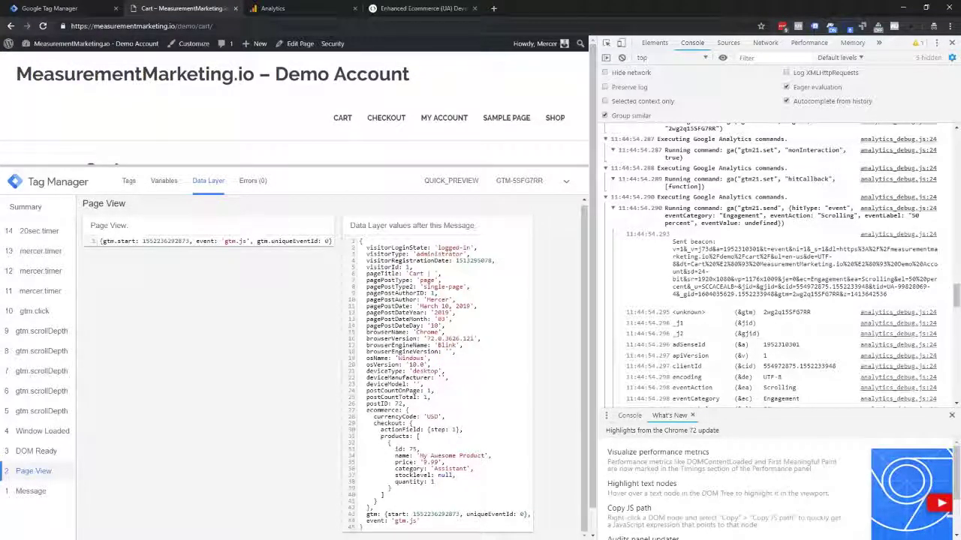
{"action": "scroll", "coordinate": [753, 209], "scroll_direction": "down", "scroll_amount": 9}
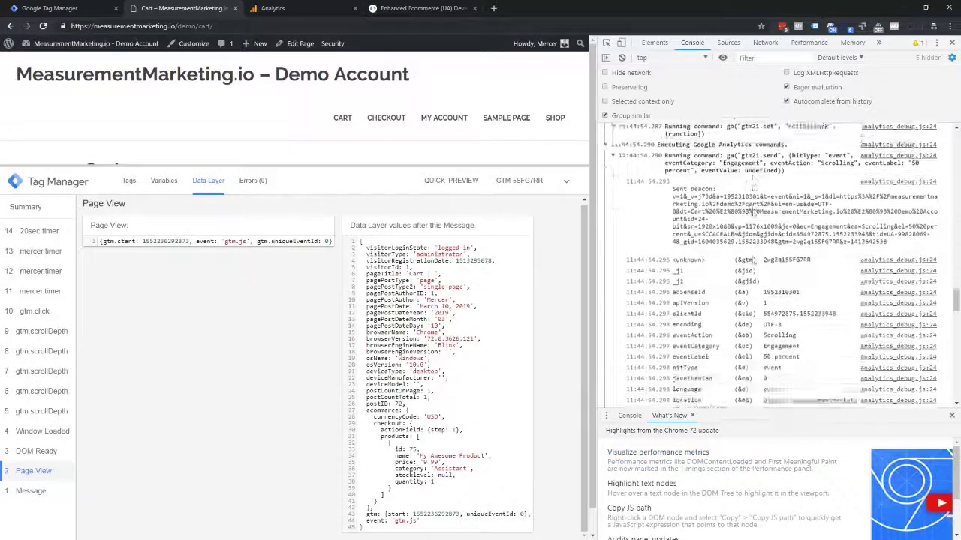
Step: Switch to Google Analytics, reload the Ecommerce Overview report, and open the Shopping Behavior report
{"action": "left_click", "coordinate": [315, 8]}
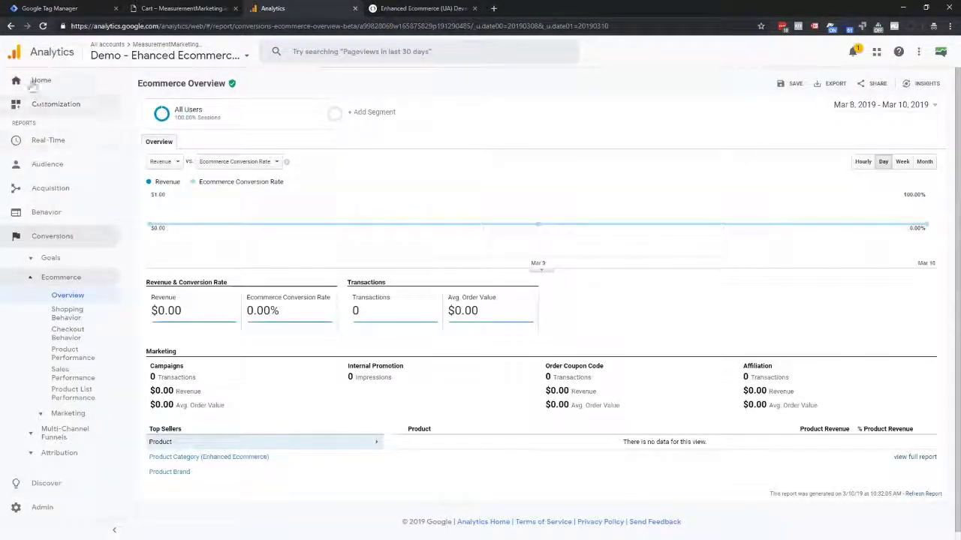
{"action": "left_click", "coordinate": [43, 27]}
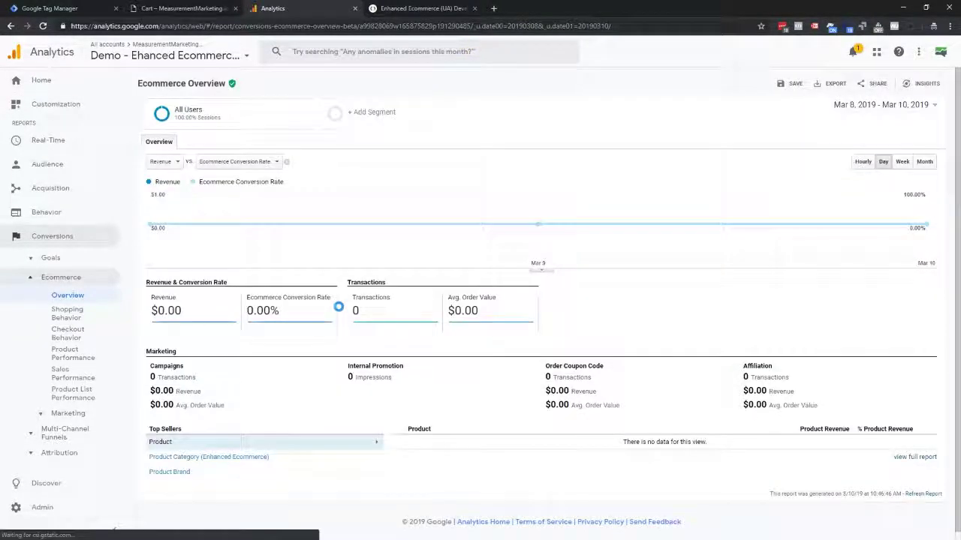
{"action": "left_click", "coordinate": [68, 314]}
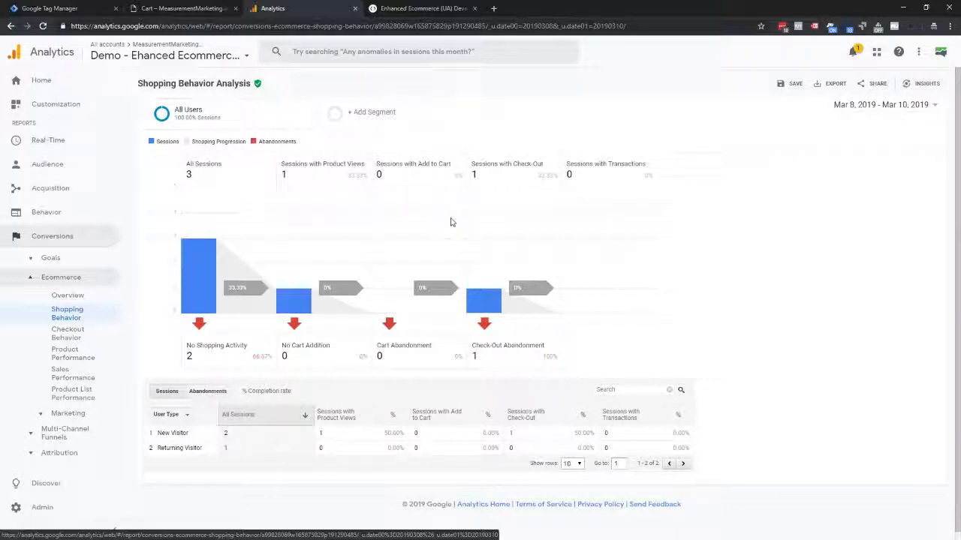
Step: Switch to the store's Cart page, shrink the Tag Manager preview pane to reveal the cart, and proceed to checkout
{"action": "left_click", "coordinate": [183, 8]}
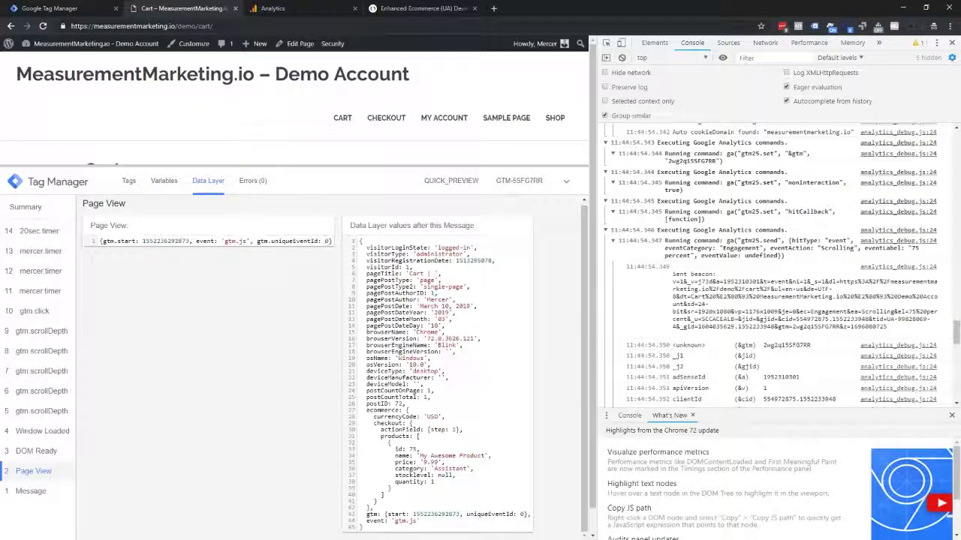
{"action": "scroll", "coordinate": [372, 154], "scroll_direction": "down", "scroll_amount": 1}
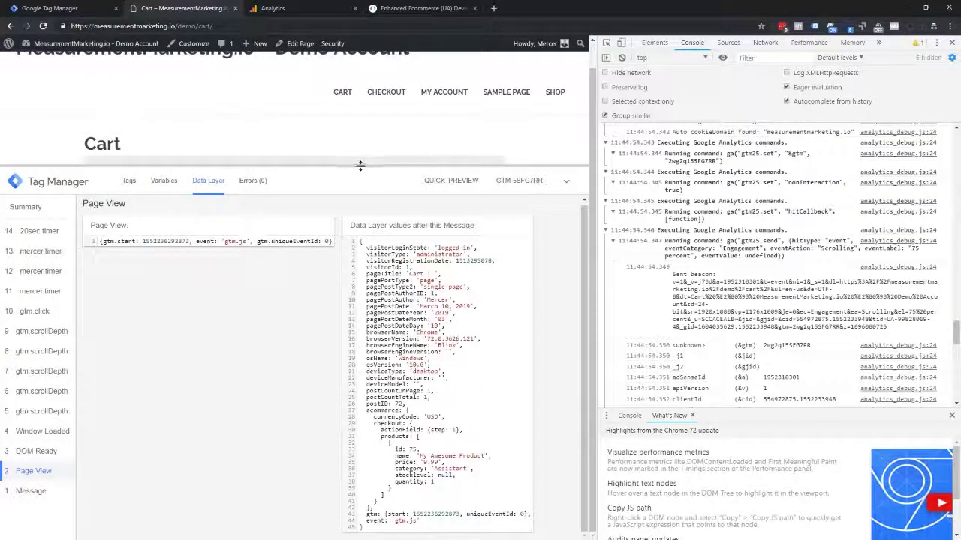
{"action": "left_click_drag", "start_coordinate": [360, 165], "coordinate": [337, 478]}
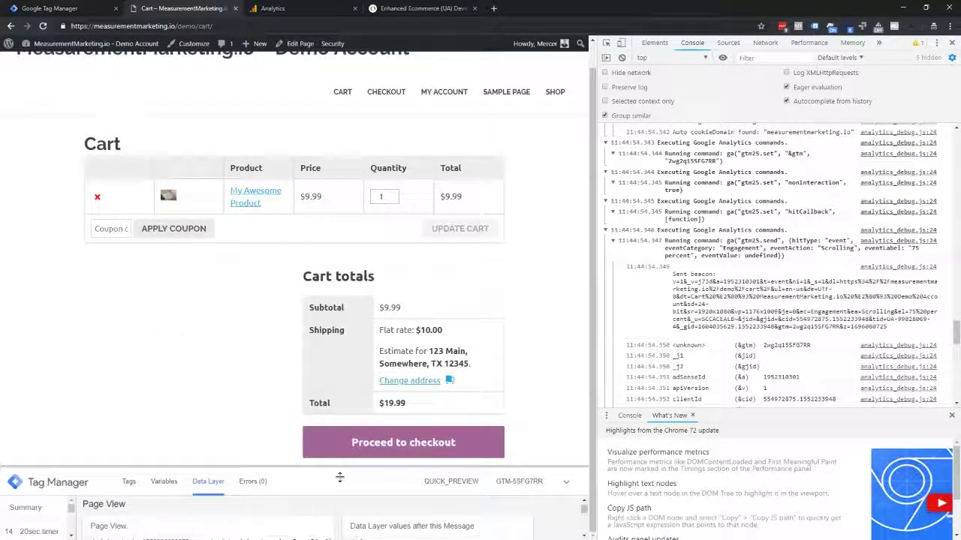
{"action": "left_click", "coordinate": [365, 445]}
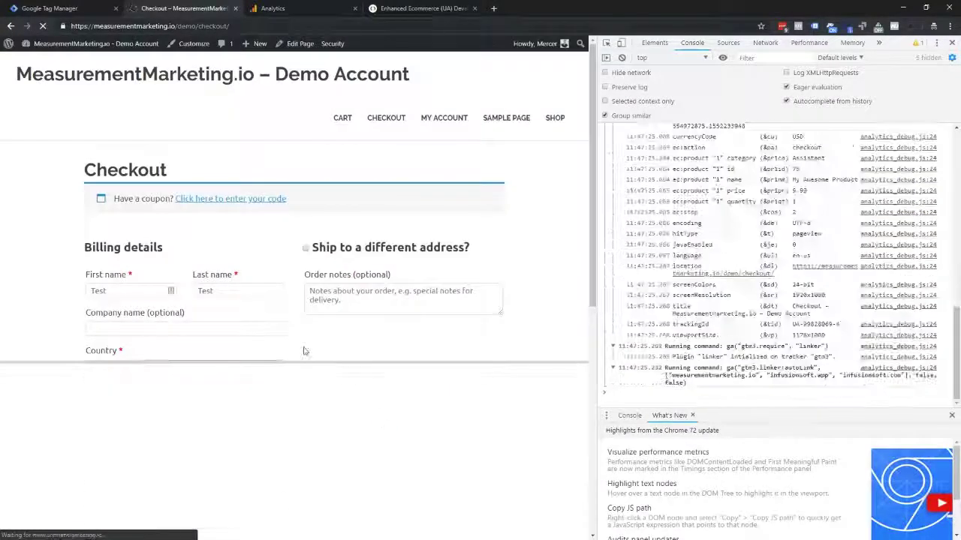
Step: Collapse the Tag Manager preview pane and place the order for My Awesome Product with cash on delivery
{"action": "scroll", "coordinate": [337, 301], "scroll_direction": "down", "scroll_amount": 5}
{"action": "left_click", "coordinate": [568, 378]}
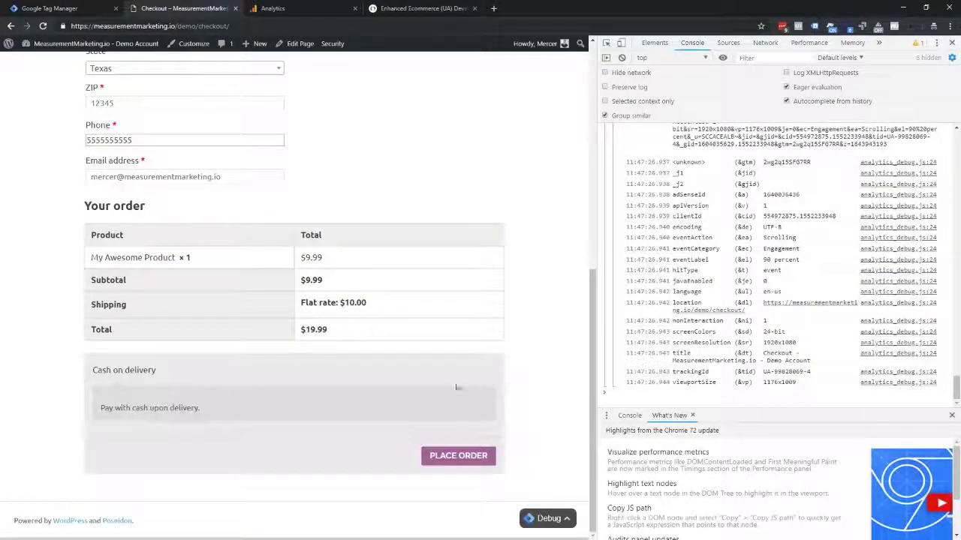
{"action": "left_click", "coordinate": [453, 459]}
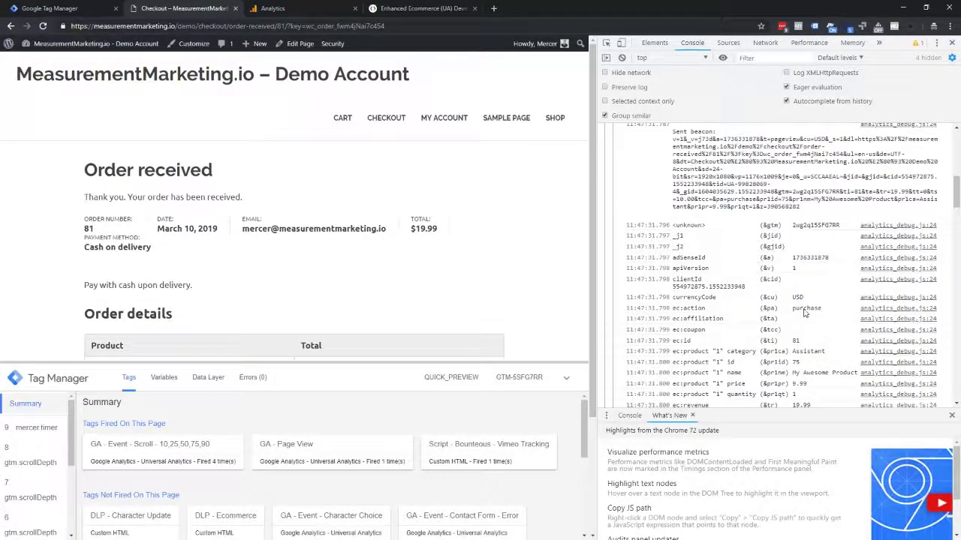
Step: Examine the order confirmation's purchase hit in the console and enlarge the Tag Manager preview pane to view its tag summary
{"action": "scroll", "coordinate": [803, 313], "scroll_direction": "down", "scroll_amount": 1}
{"action": "scroll", "coordinate": [803, 313], "scroll_direction": "down", "scroll_amount": 6}
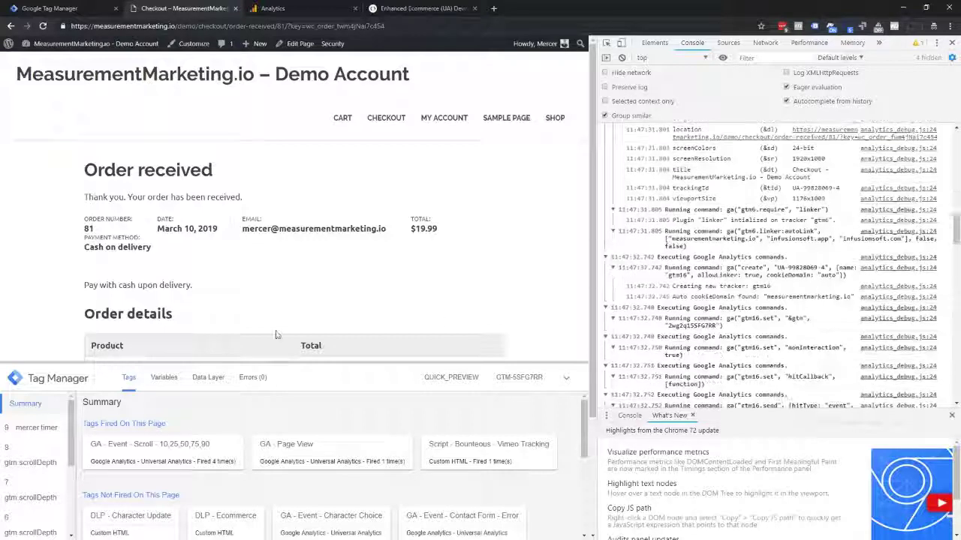
{"action": "left_click_drag", "start_coordinate": [235, 362], "coordinate": [180, 183]}
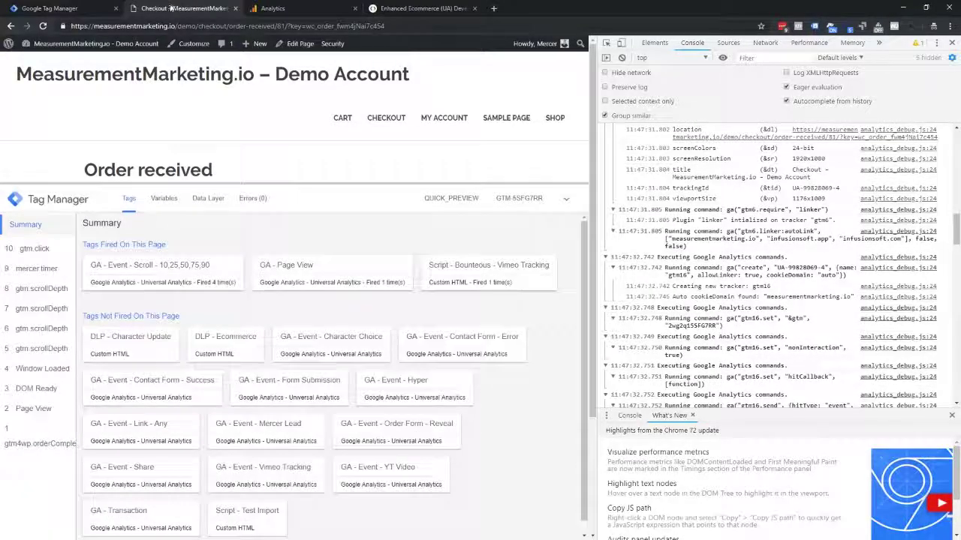
Step: Switch to Google Analytics and open the Checkout Behavior report
{"action": "left_click", "coordinate": [274, 8]}
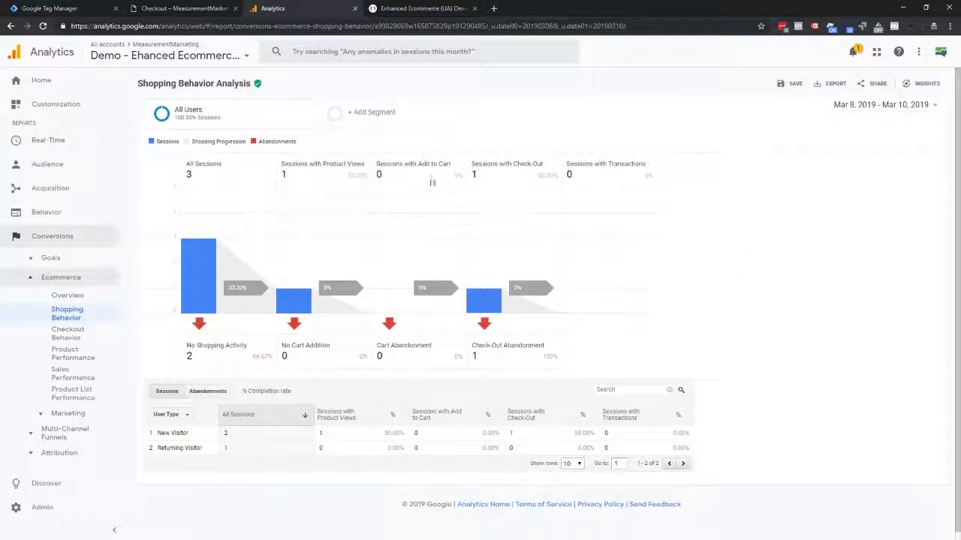
{"action": "left_click", "coordinate": [67, 337]}
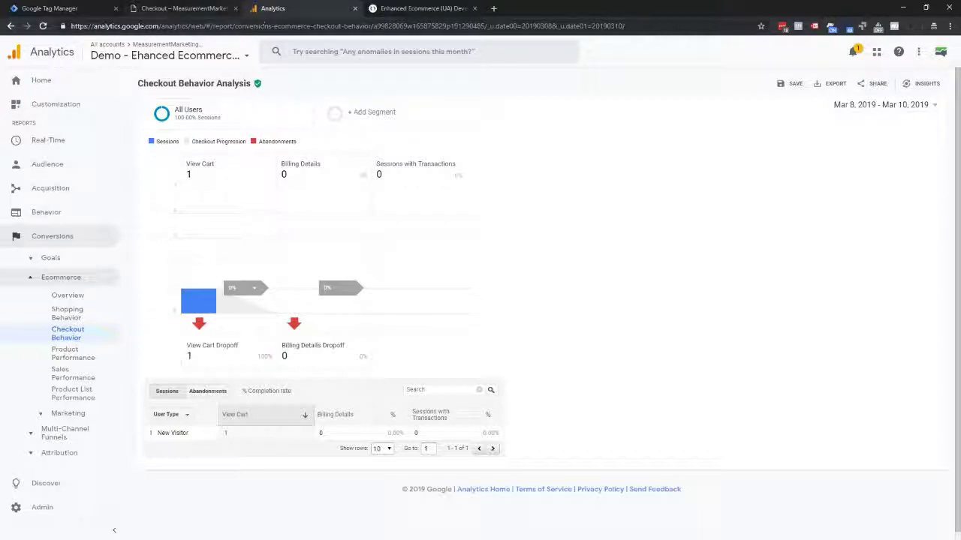
Step: Switch to Google's Enhanced Ecommerce (UA) developer guide, return to its beginning, and look through the opening sections
{"action": "left_click", "coordinate": [403, 11]}
{"action": "scroll", "coordinate": [380, 255], "scroll_direction": "up", "scroll_amount": 20}
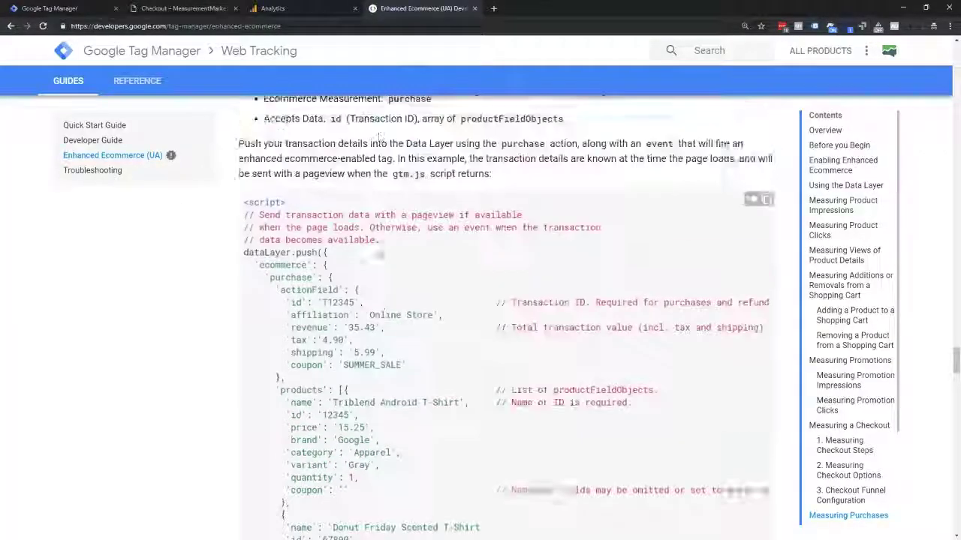
{"action": "scroll", "coordinate": [380, 258], "scroll_direction": "up", "scroll_amount": 20}
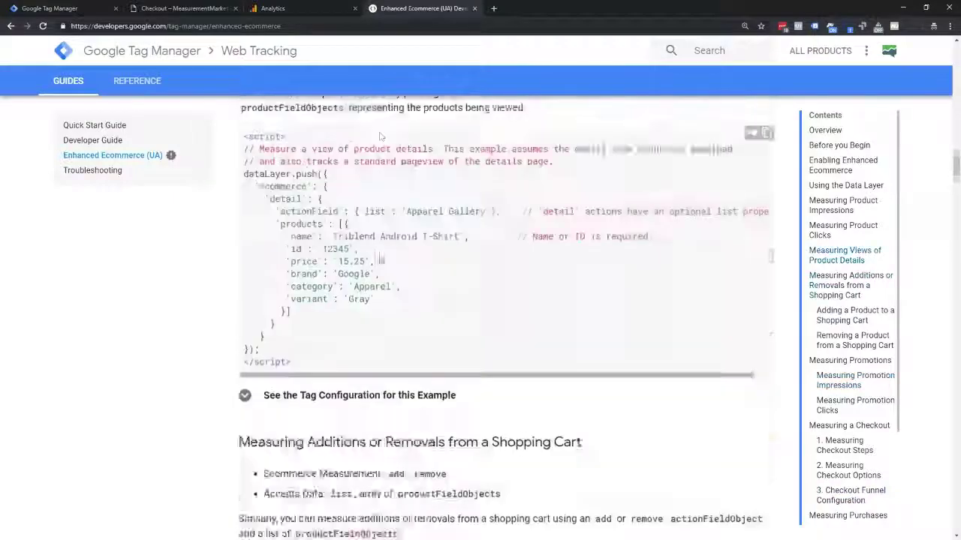
{"action": "left_click_drag", "start_coordinate": [236, 133], "coordinate": [647, 133]}
{"action": "scroll", "coordinate": [493, 298], "scroll_direction": "down", "scroll_amount": 2}
{"action": "scroll", "coordinate": [493, 298], "scroll_direction": "down", "scroll_amount": 4}
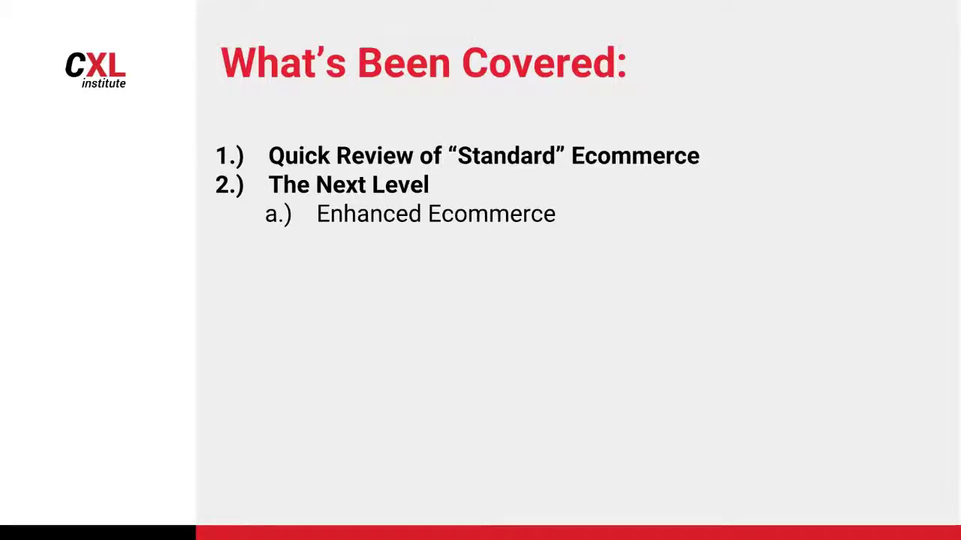
{"action": "key", "text": "Right"}
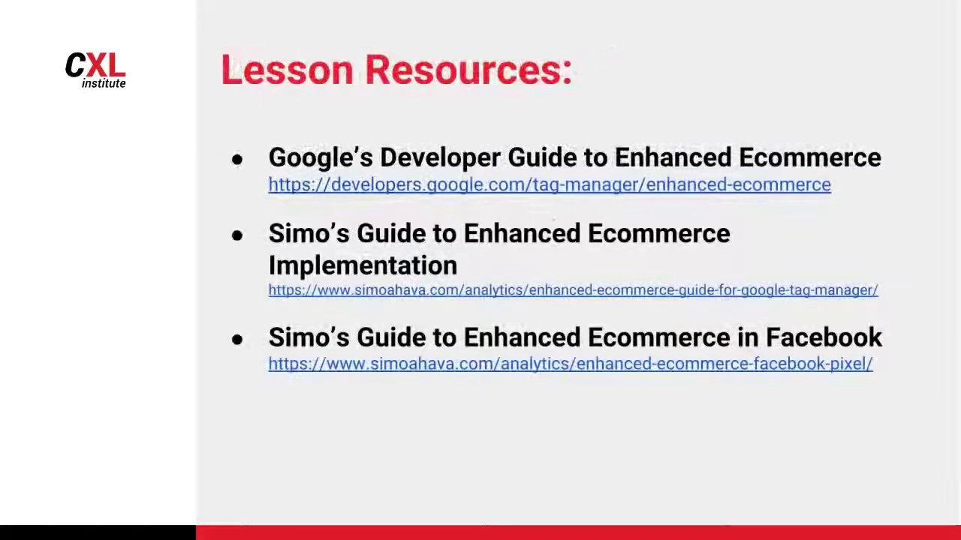